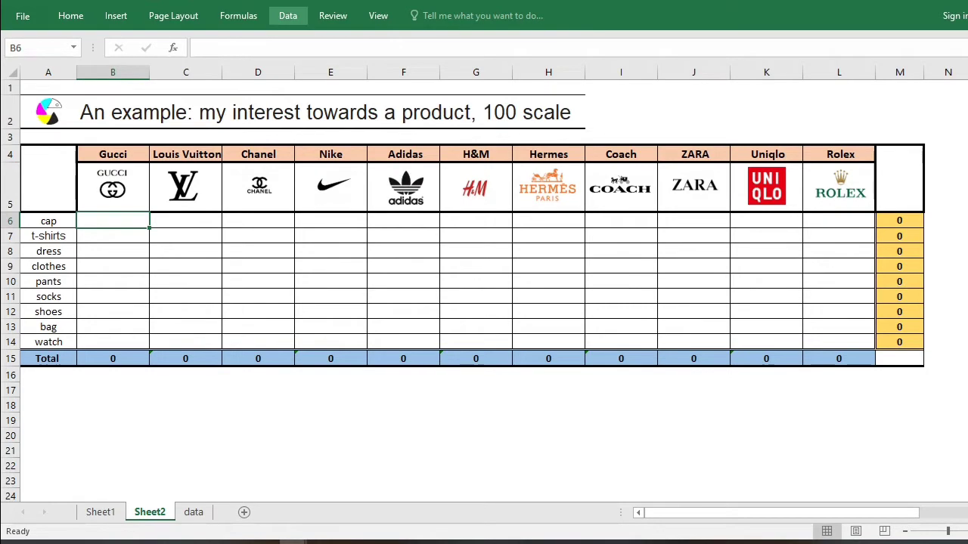
# Start a SUMIFS function in cell B6 with data!F5:F584 as the sum range.
pyautogui.click(238, 15)
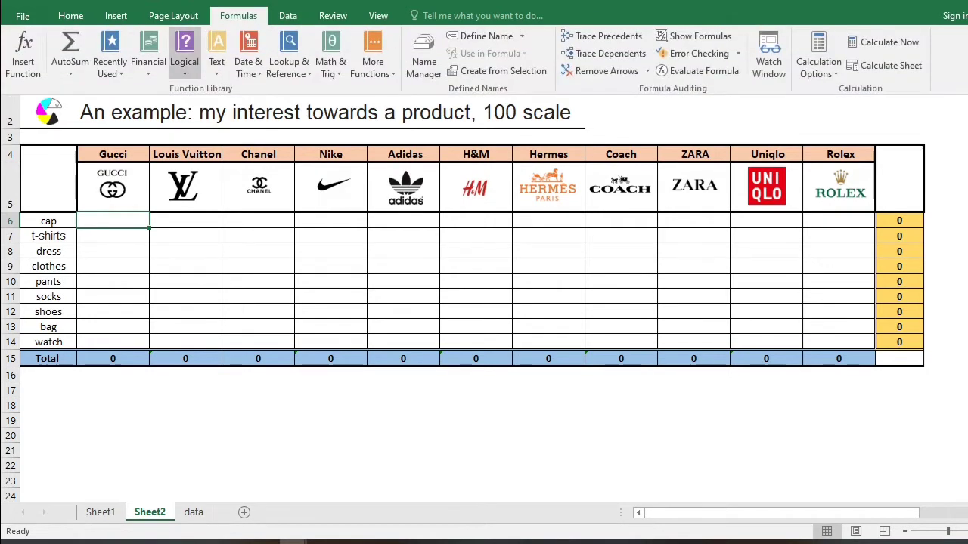
pyautogui.click(70, 70)
pyautogui.click(83, 182)
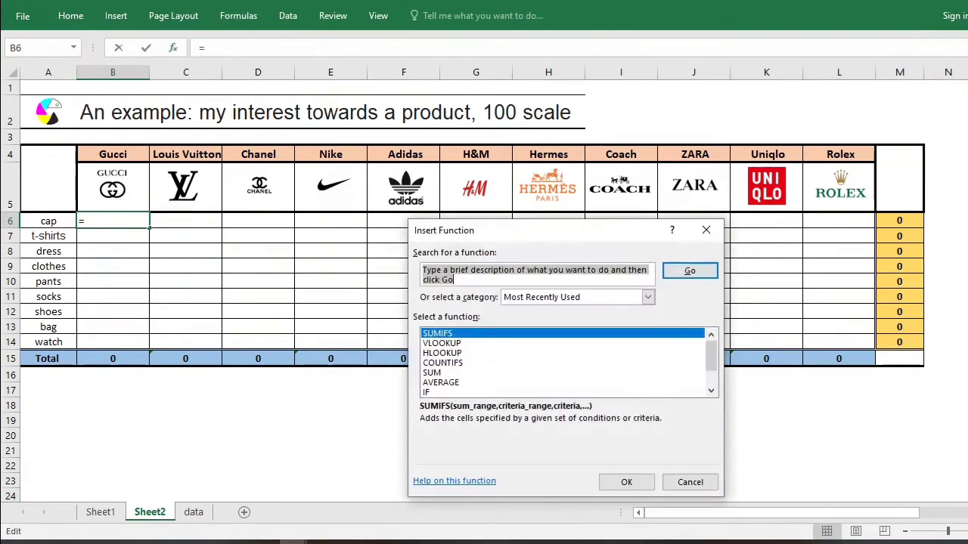
pyautogui.doubleClick(475, 333)
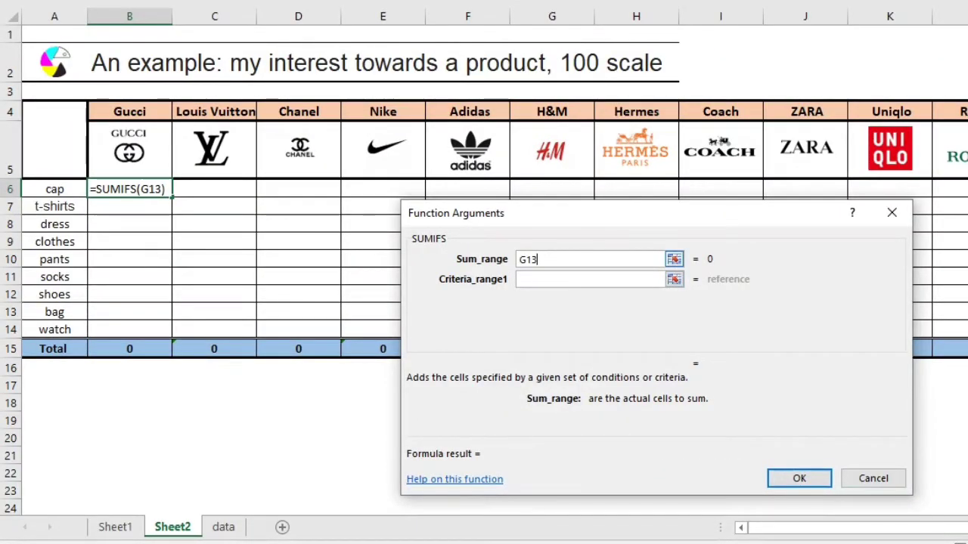
pyautogui.moveTo(540, 259); pyautogui.dragTo(518, 260)
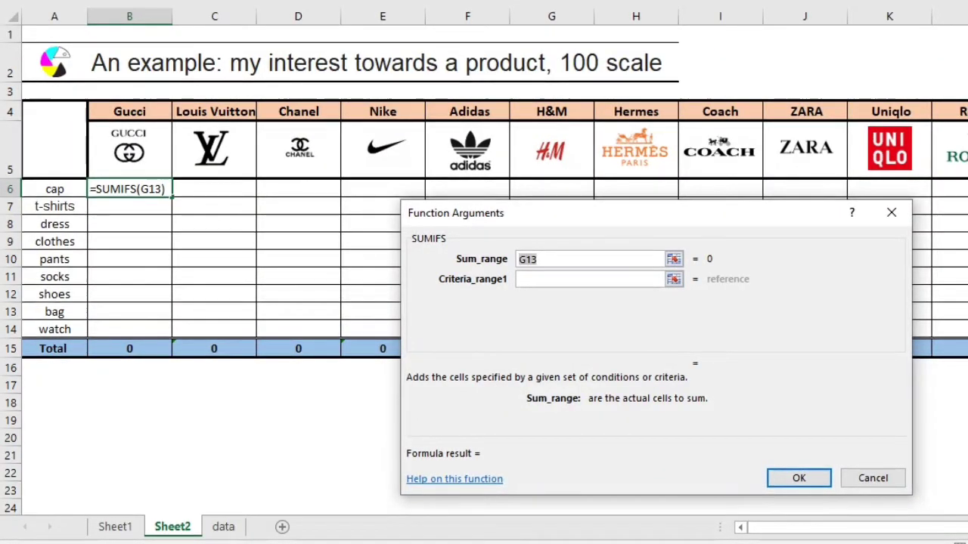
pyautogui.press('BackSpace')
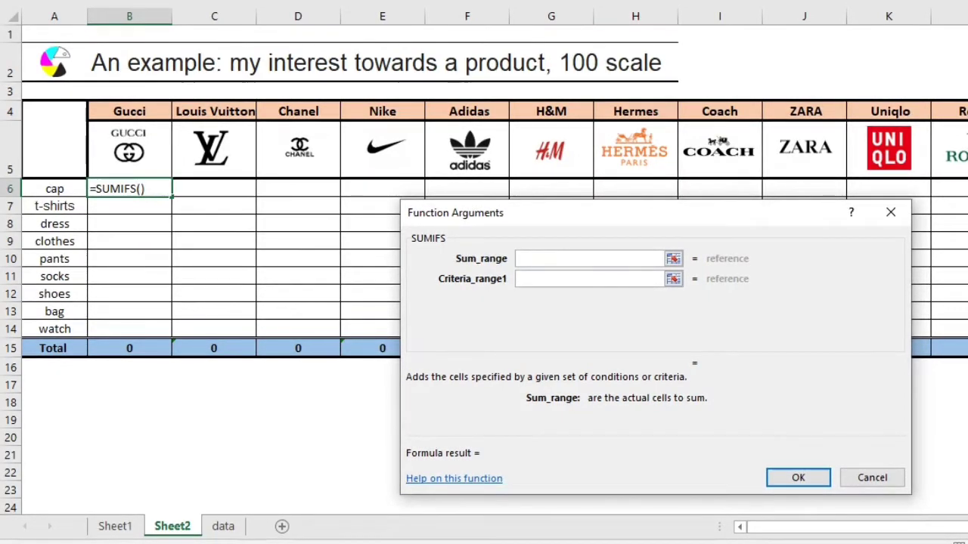
pyautogui.click(223, 527)
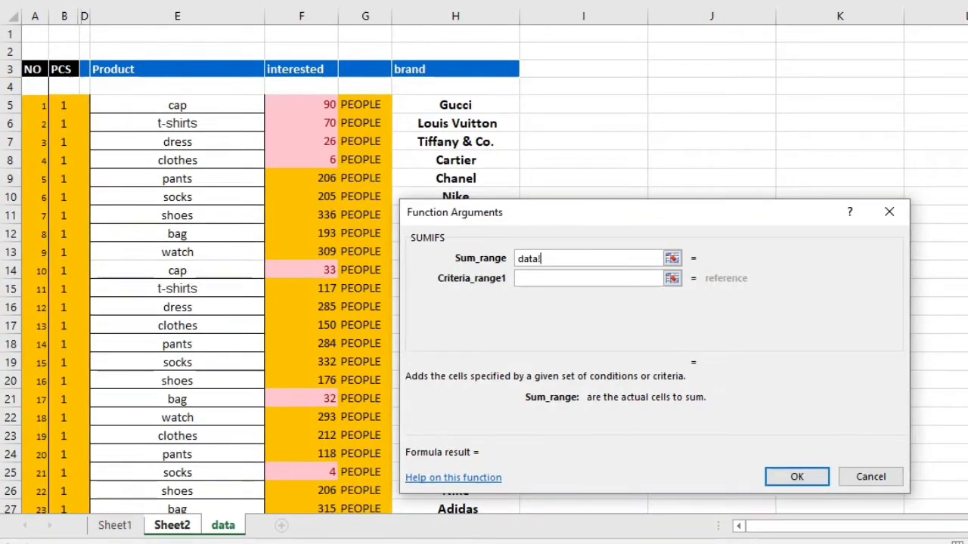
pyautogui.click(302, 105)
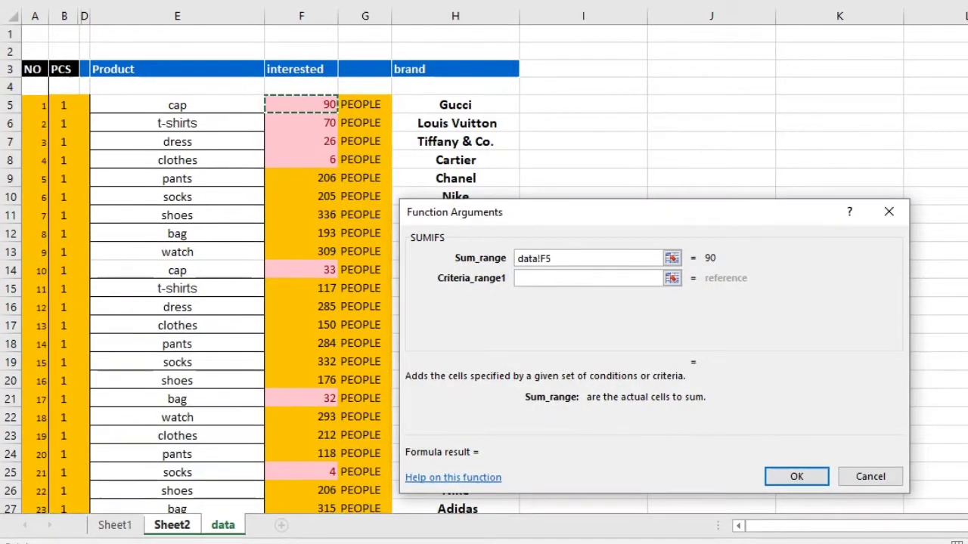
pyautogui.hotkey('ctrl', 'shift', 'Down')
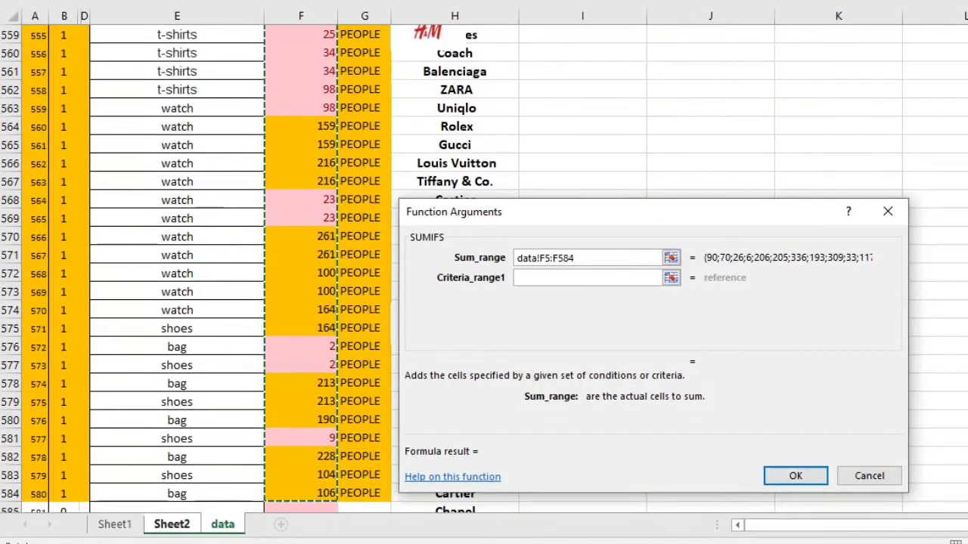
# Set the SUMIFS function's first criteria range to data!E5:E584 and its first criterion to cell A6.
pyautogui.press('Tab')
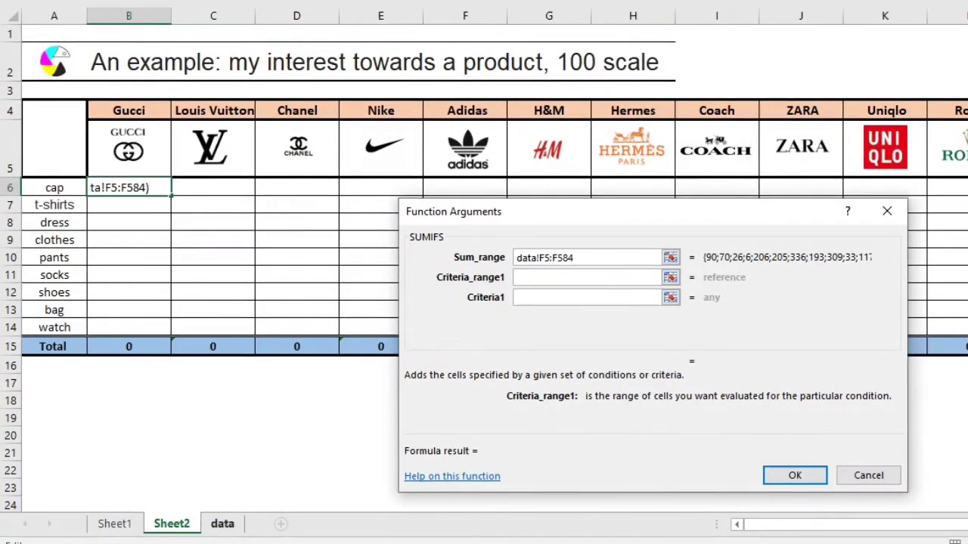
pyautogui.click(222, 524)
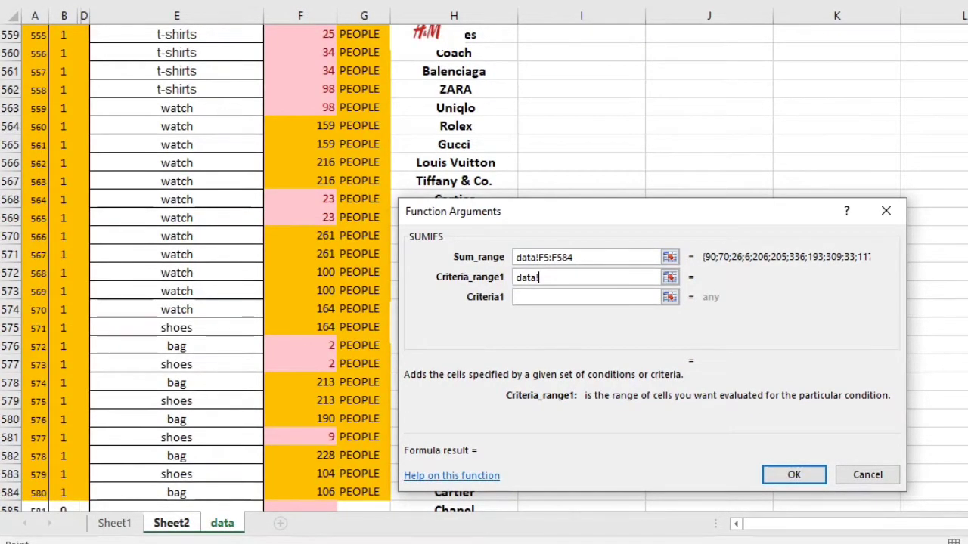
pyautogui.click(176, 200)
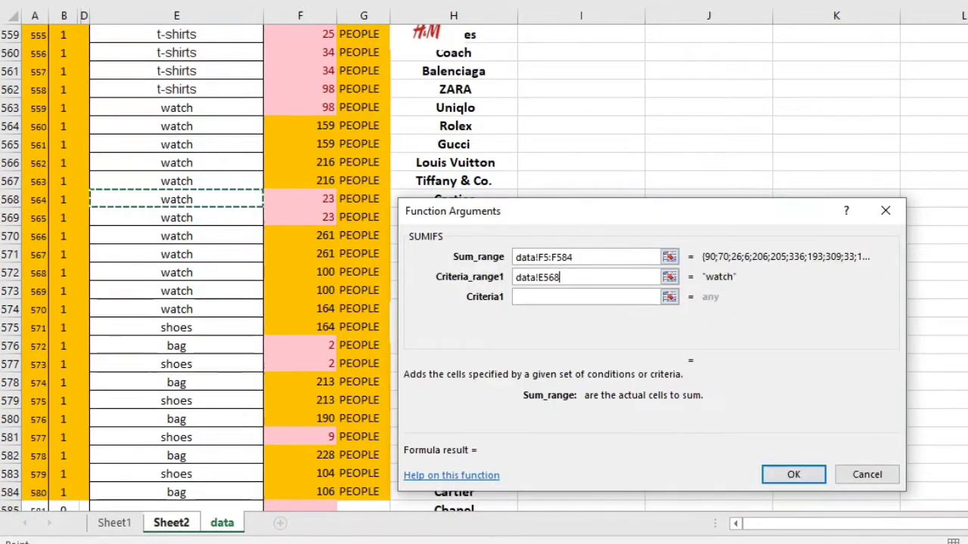
pyautogui.press('BackSpace')
pyautogui.press('BackSpace')
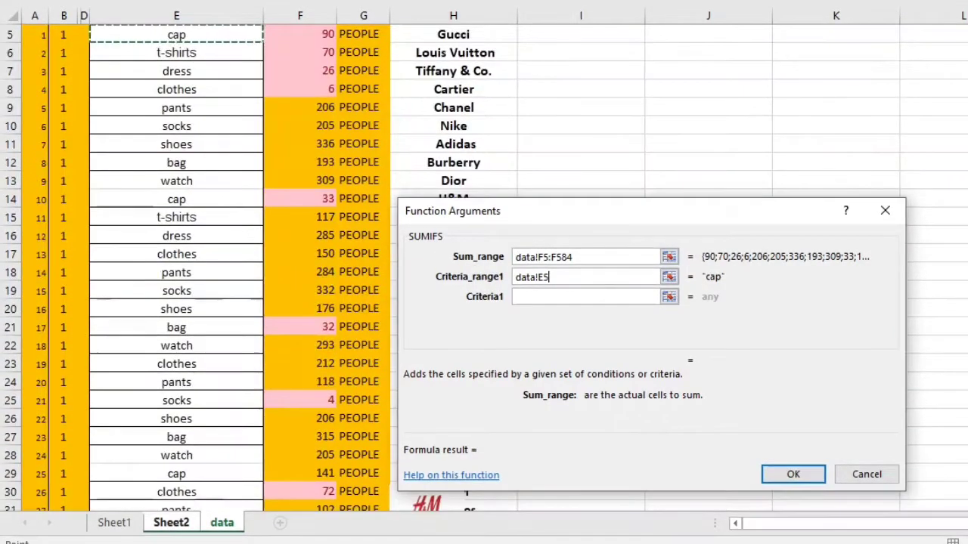
pyautogui.hotkey('ctrl', 'shift', 'Down')
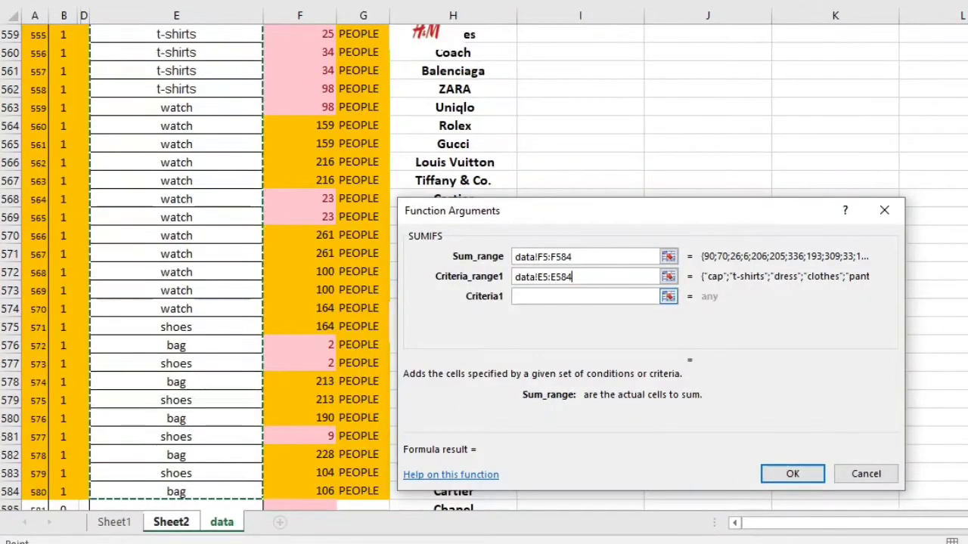
pyautogui.press('Tab')
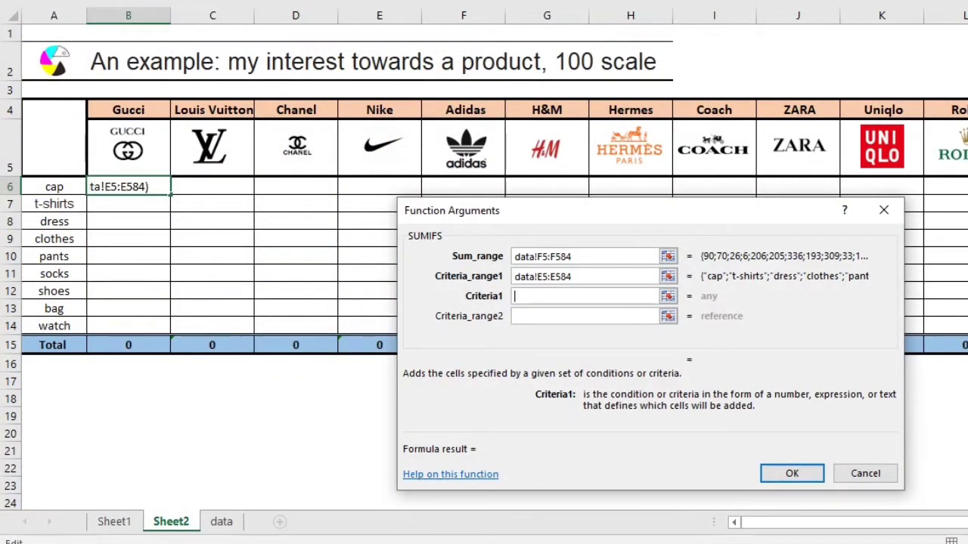
pyautogui.click(53, 187)
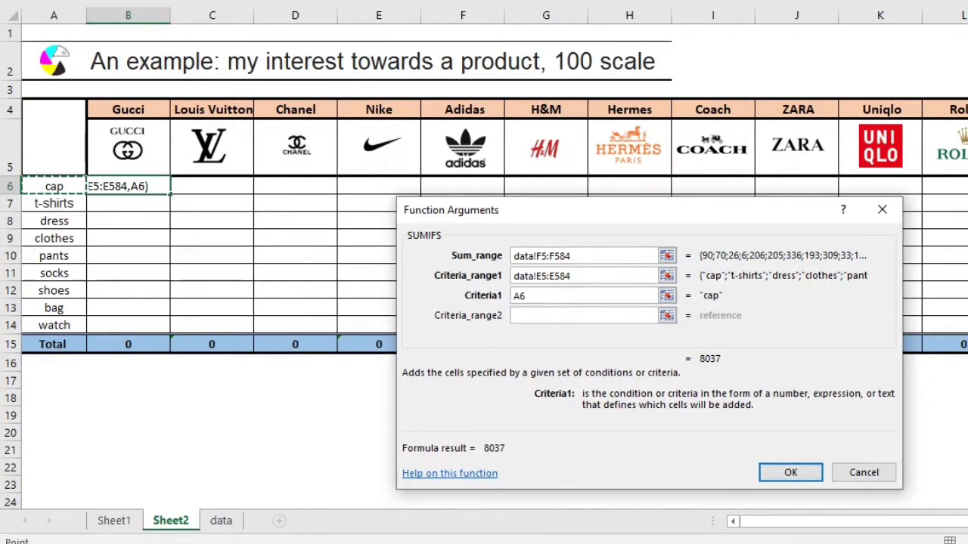
# Add data!H5:H584 as the second criteria range with cell B4 as its criterion, and complete the SUMIFS formula.
pyautogui.press('Tab')
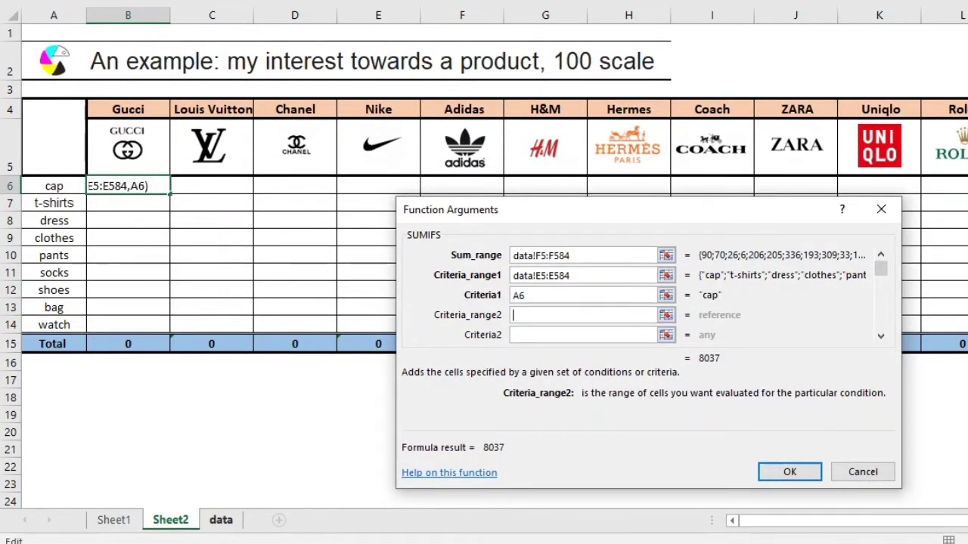
pyautogui.click(220, 520)
pyautogui.click(452, 71)
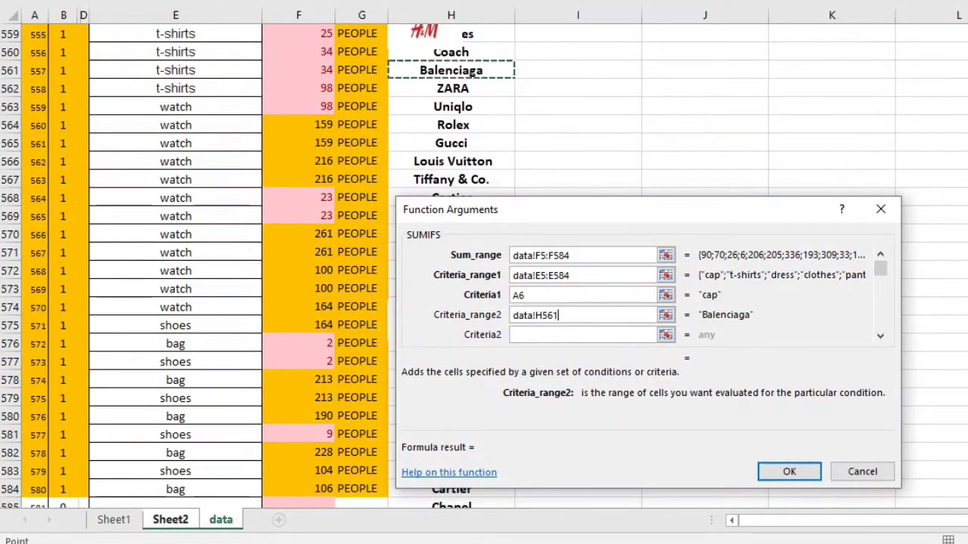
pyautogui.hotkey('ctrl', 'Up')
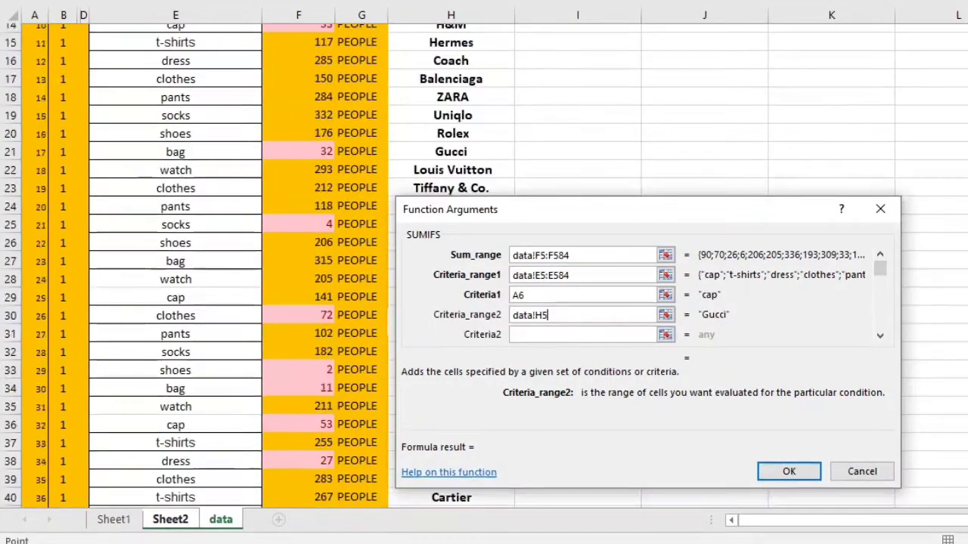
pyautogui.hotkey('ctrl', 'shift', 'Down')
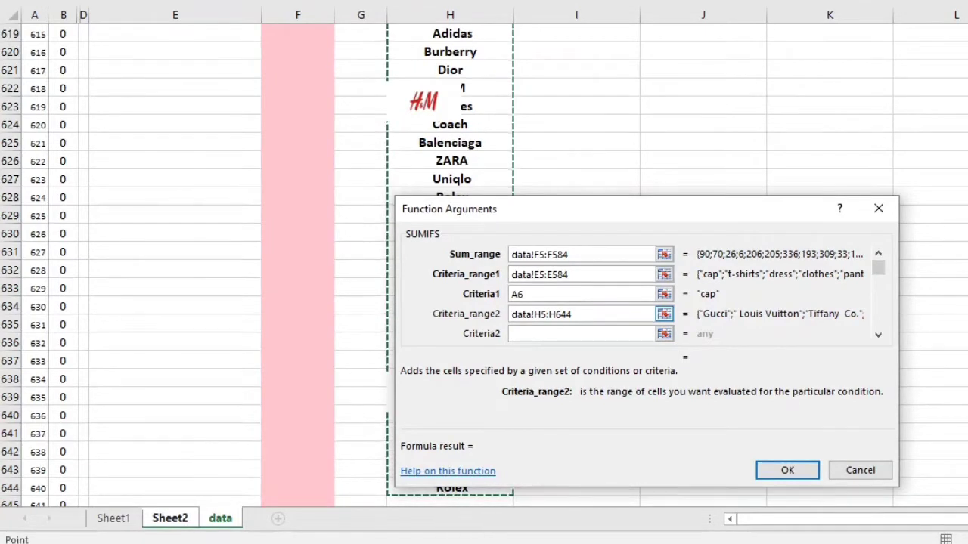
pyautogui.press('BackSpace')
pyautogui.press('BackSpace')
pyautogui.press('BackSpace')
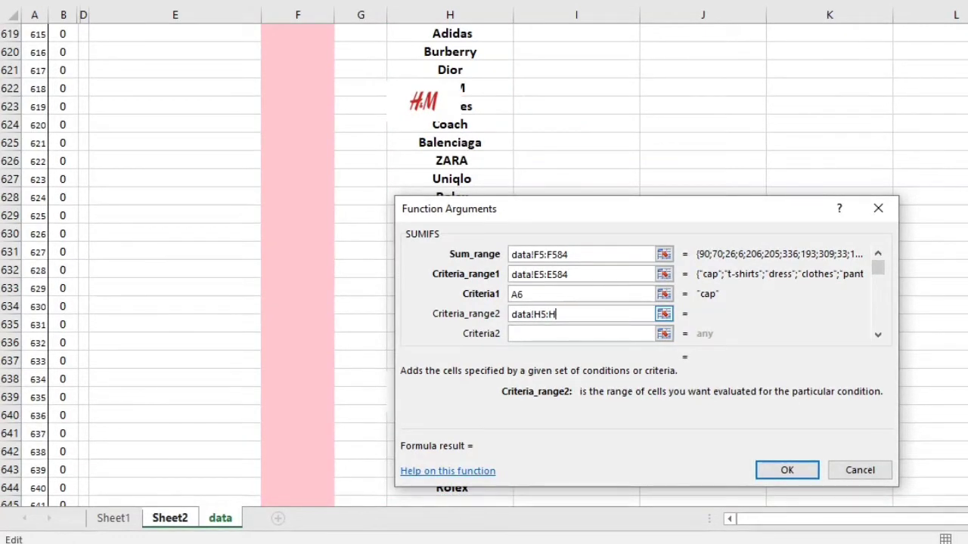
pyautogui.write('584')
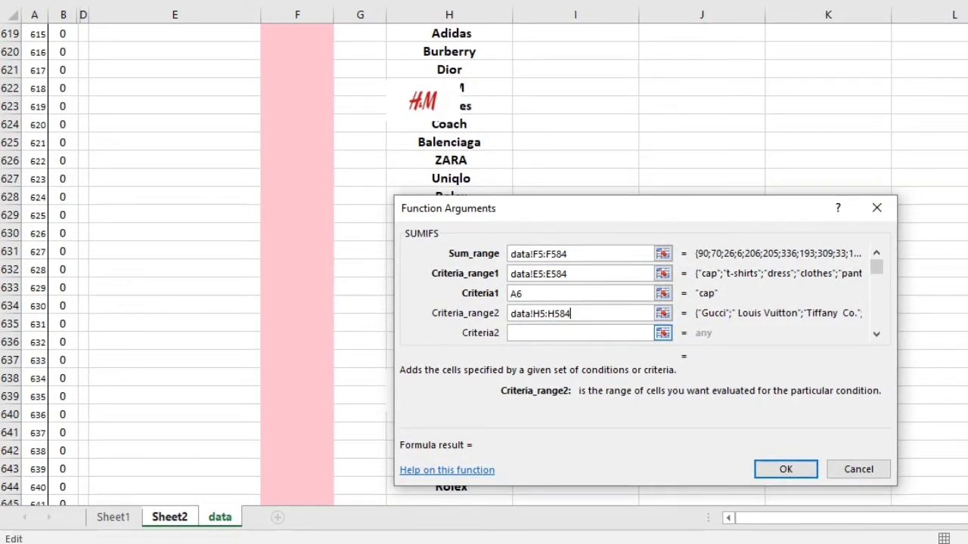
pyautogui.press('Tab')
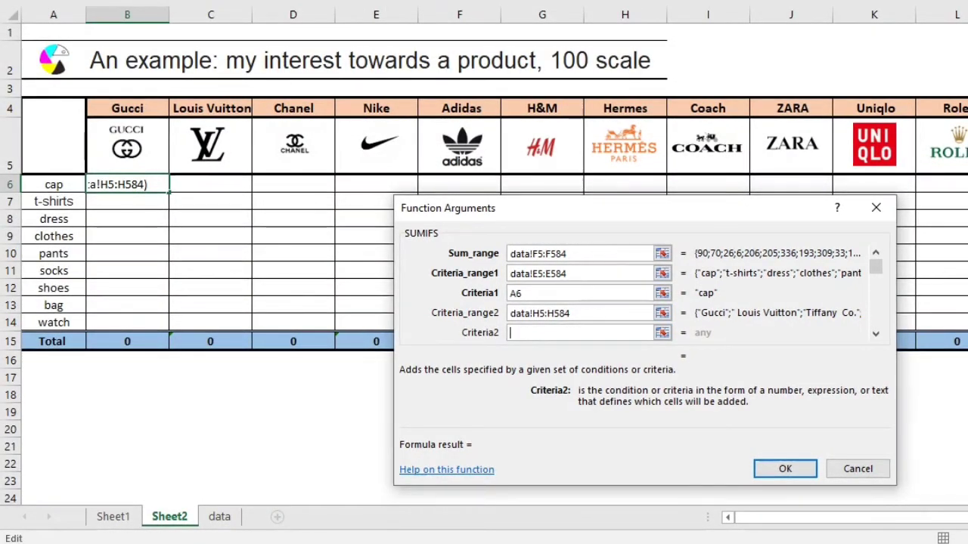
pyautogui.click(127, 108)
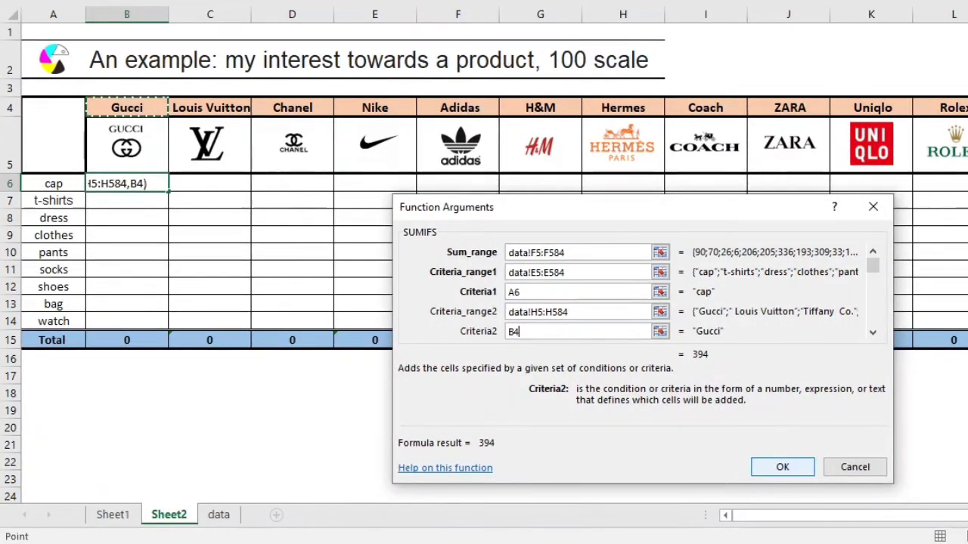
pyautogui.press('Return')
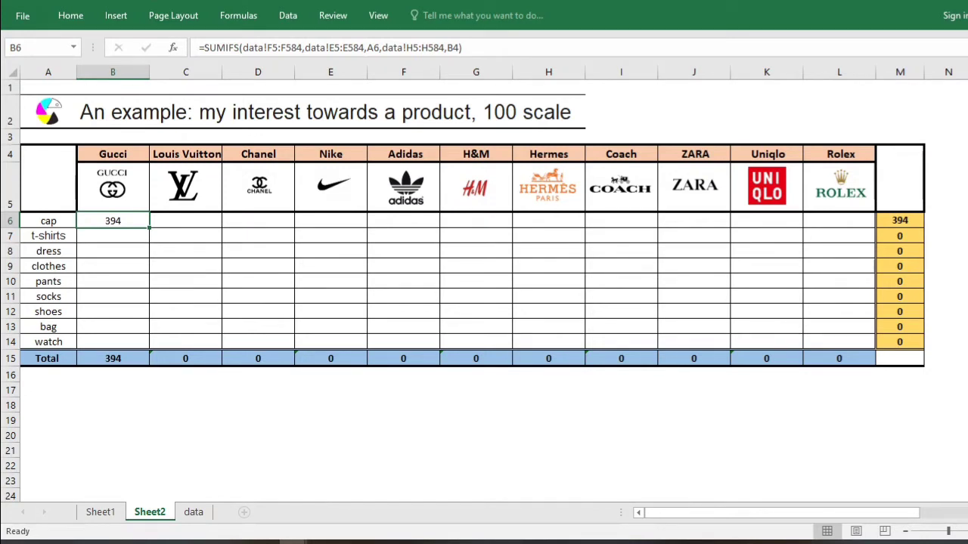
# Fill the SUMIFS formula from B6 across the Gucci to Adidas columns and down to the watch row (B6:F14).
pyautogui.moveTo(149, 228); pyautogui.dragTo(440, 349)
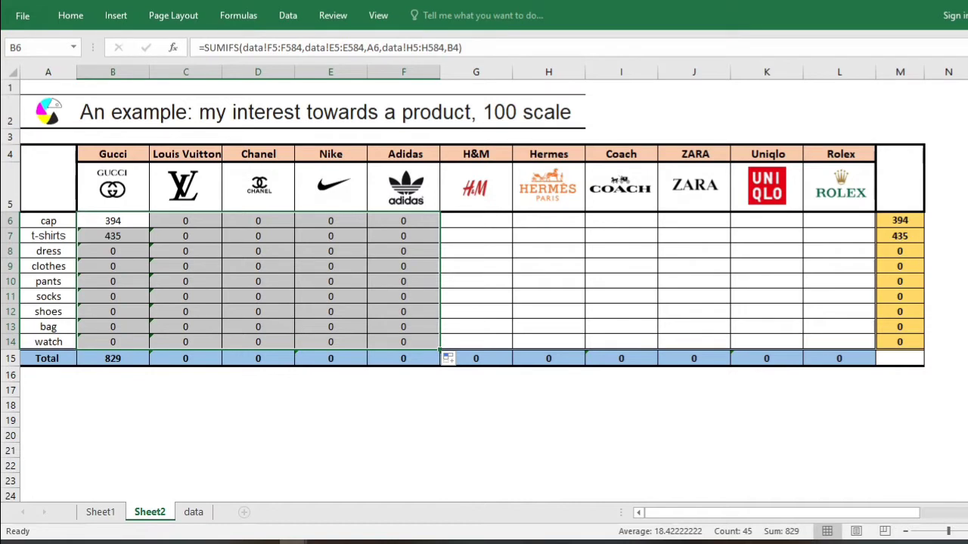
pyautogui.click(330, 281)
pyautogui.click(258, 420)
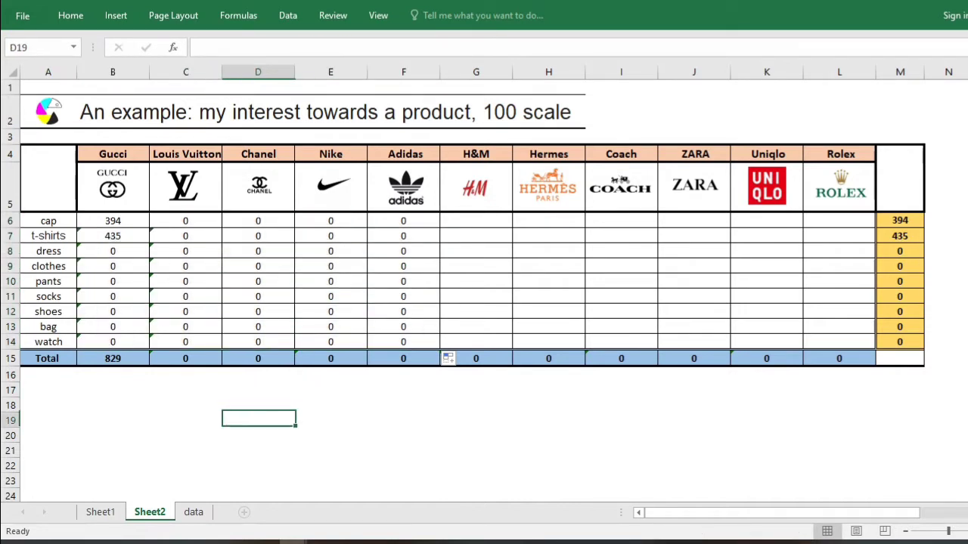
# Examine how the SUMIFS ranges and criteria references shift across the cap row from B6 to F6.
pyautogui.click(113, 221)
pyautogui.click(185, 221)
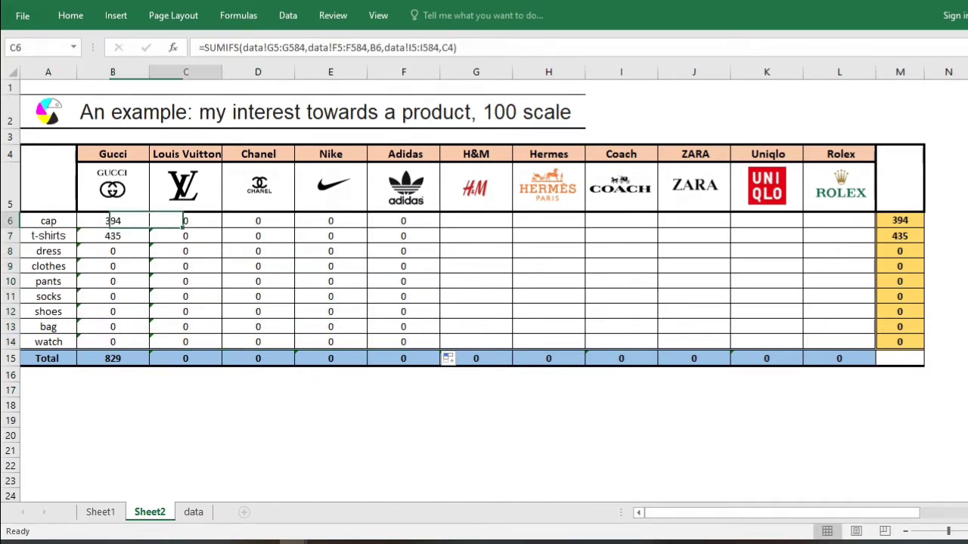
pyautogui.click(258, 221)
pyautogui.click(330, 221)
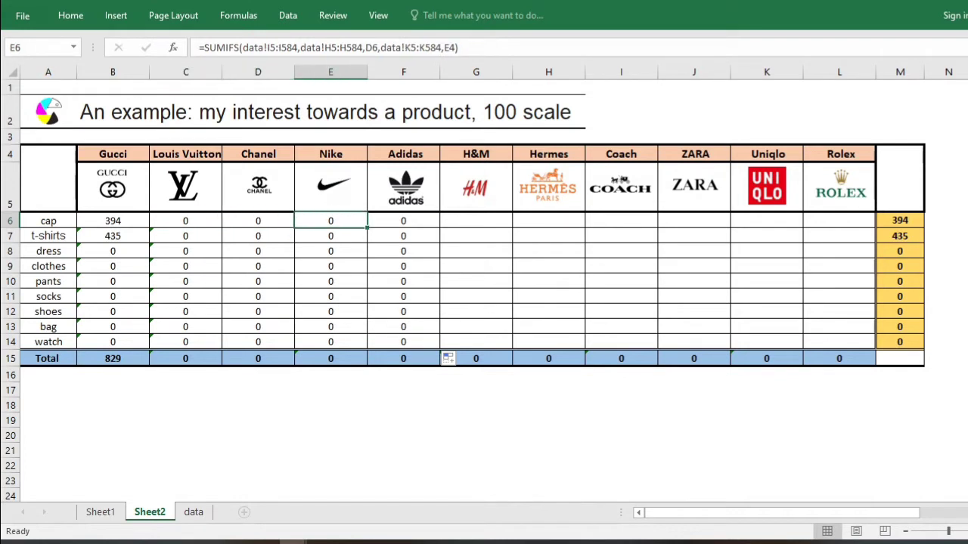
pyautogui.click(403, 221)
pyautogui.press('Left')
pyautogui.press('Left')
pyautogui.press('Left')
pyautogui.press('Left')
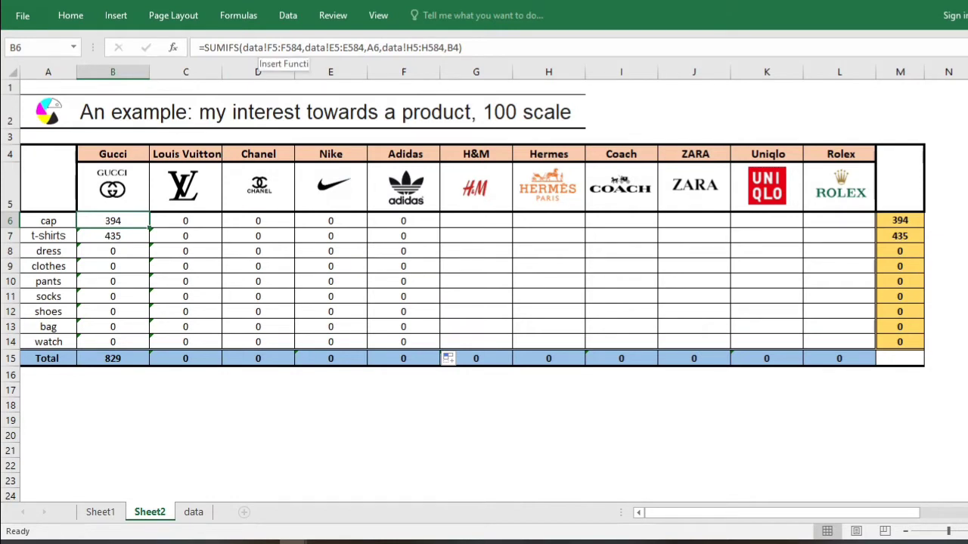
pyautogui.click(185, 221)
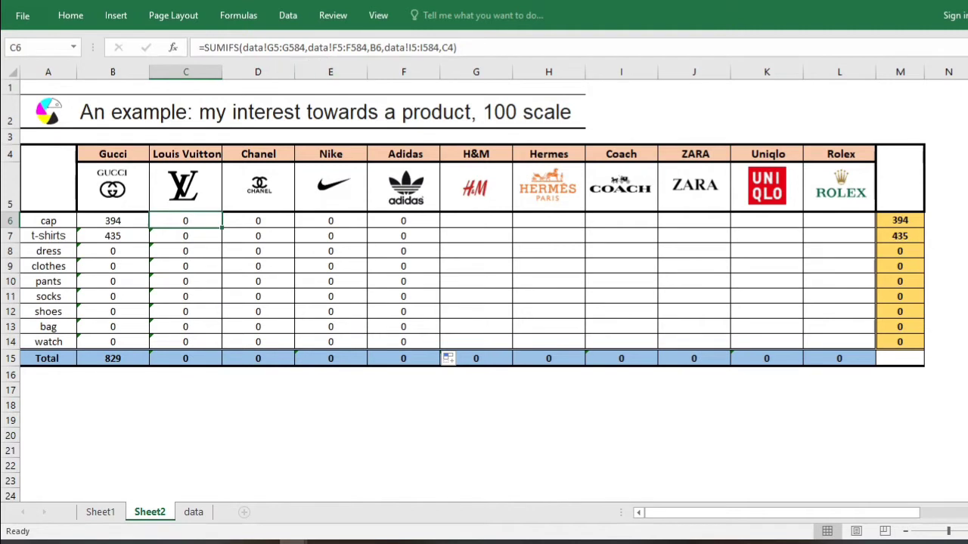
pyautogui.click(258, 221)
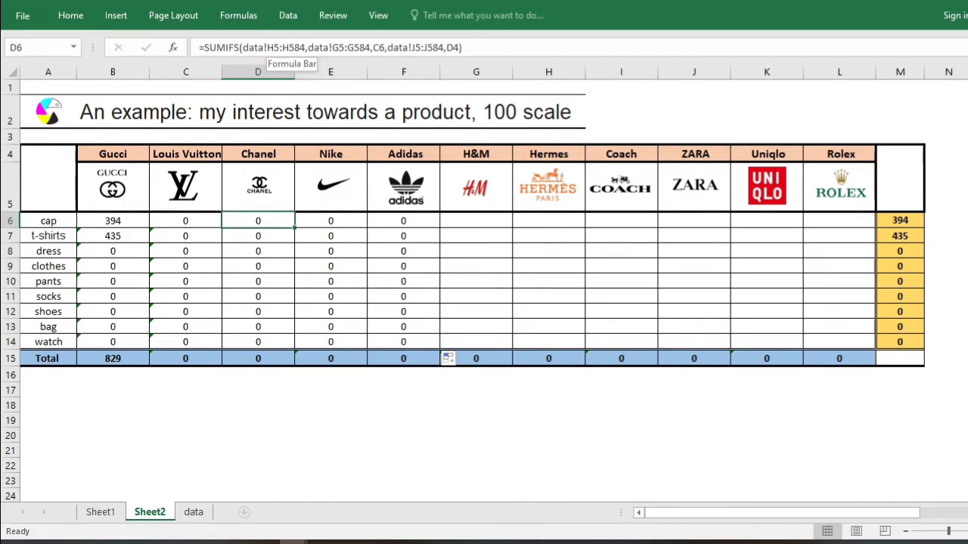
pyautogui.click(113, 221)
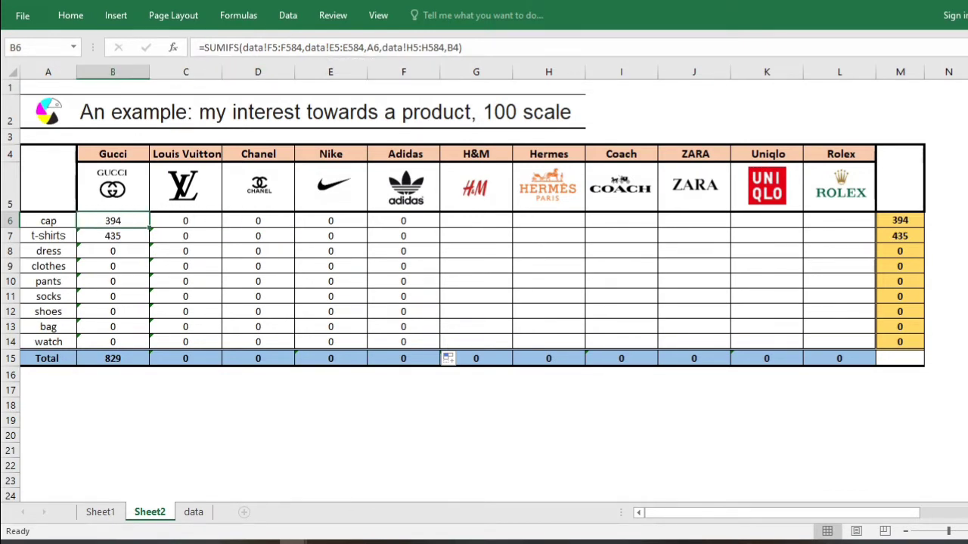
pyautogui.click(185, 220)
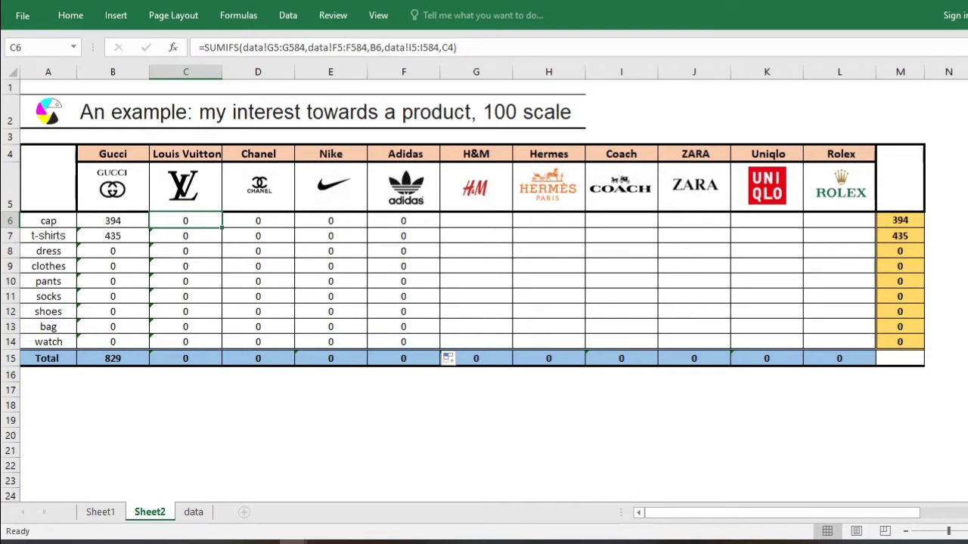
# Compare the SUMIFS references in B6 and B7 to check how they shift down the Gucci column.
pyautogui.click(113, 221)
pyautogui.click(112, 236)
pyautogui.click(112, 220)
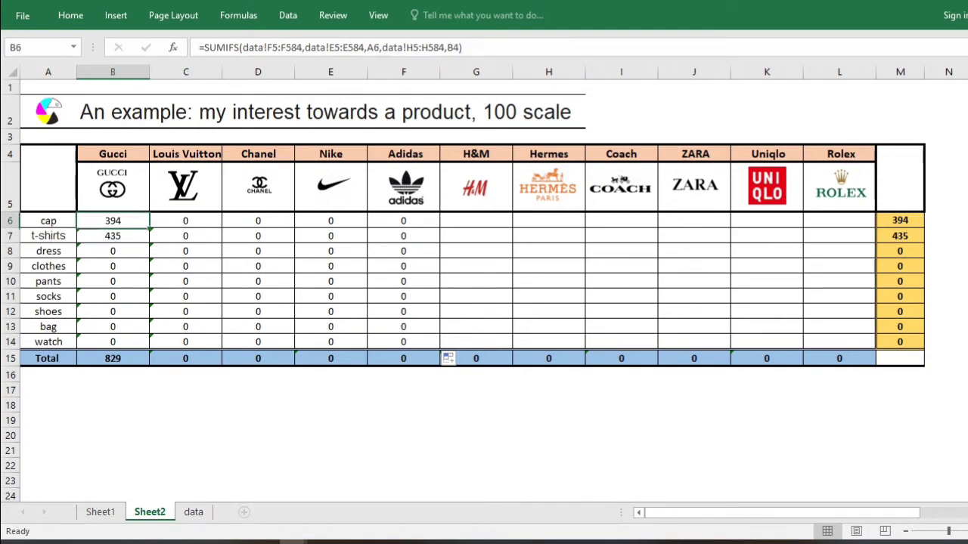
pyautogui.click(112, 236)
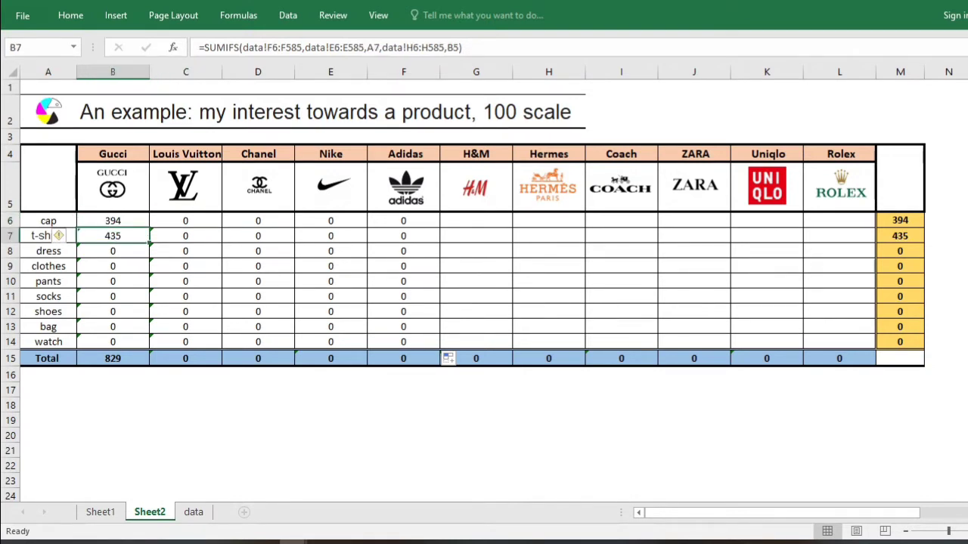
# Examine how the SUMIFS ranges and criteria shift down the Gucci column from the cap row to the shoes row.
pyautogui.click(113, 221)
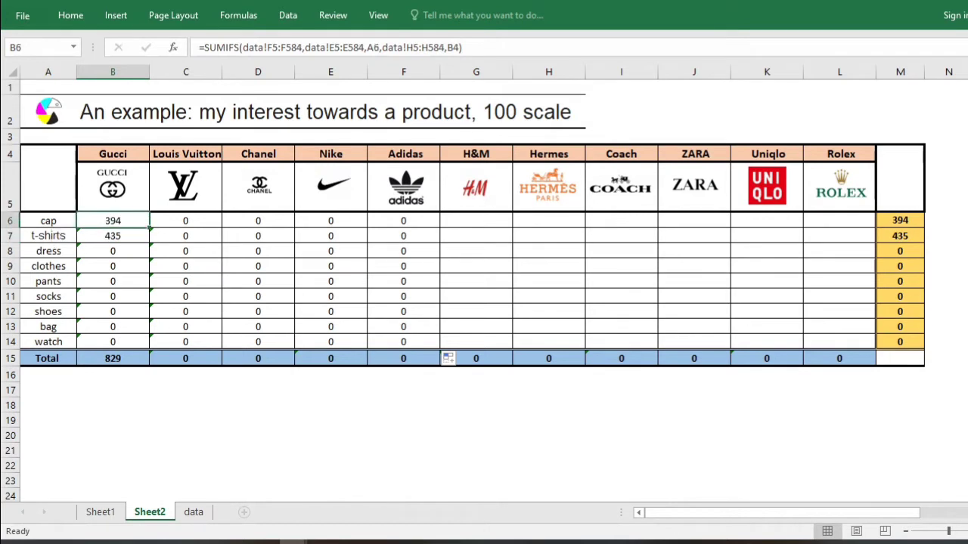
pyautogui.press('Down')
pyautogui.press('Down')
pyautogui.press('Down')
pyautogui.press('Down')
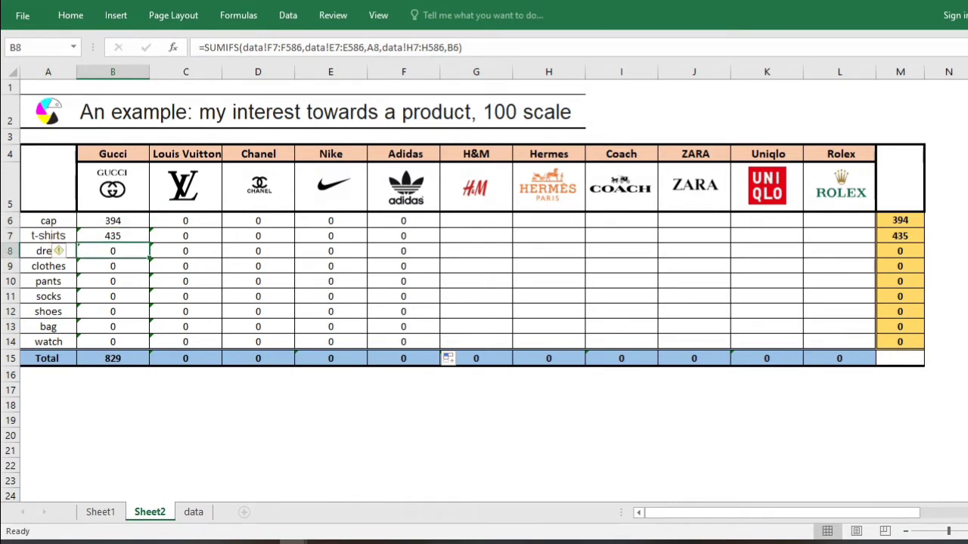
pyautogui.press('Down')
pyautogui.press('Down')
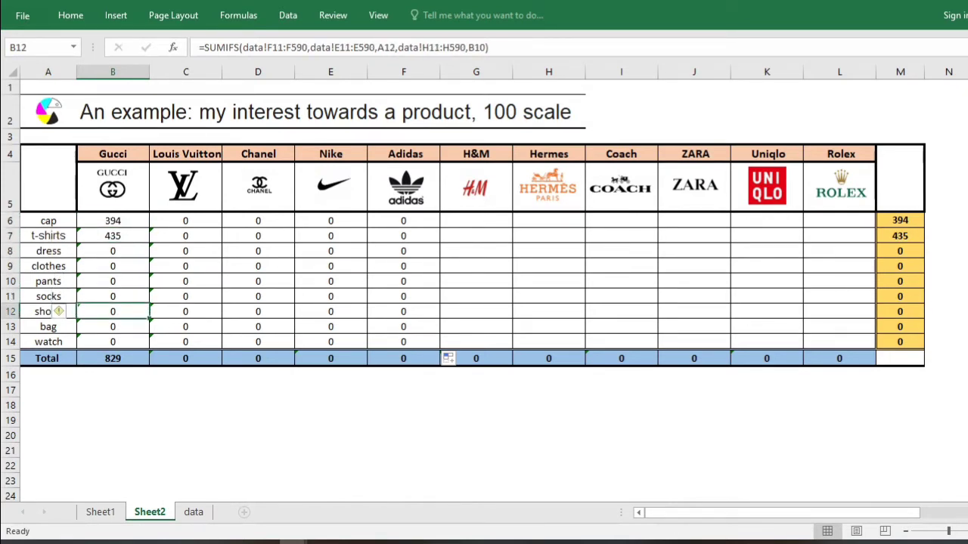
# Compare the sum range, both criteria ranges and both criteria of the Gucci cap formula with those of the t-shirts formula.
pyautogui.click(113, 221)
pyautogui.press('Down')
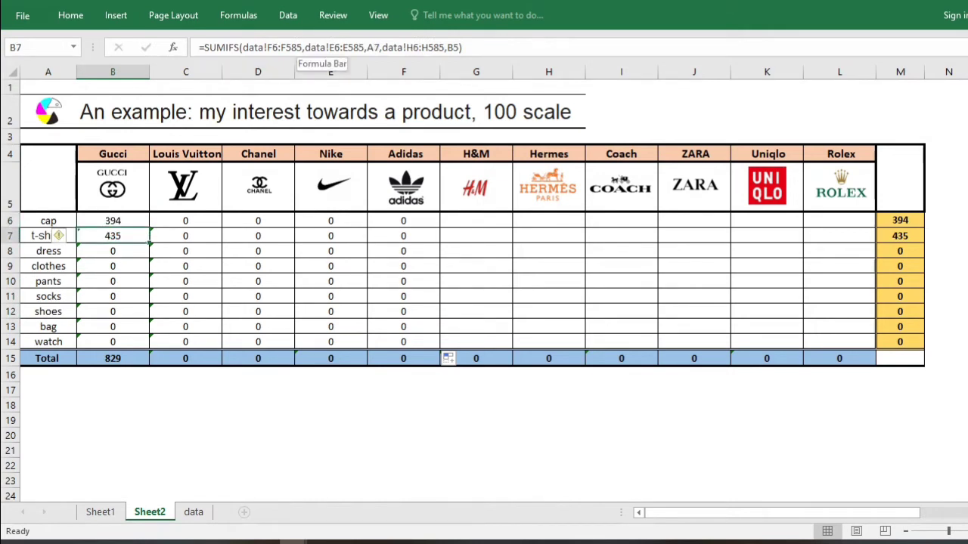
pyautogui.press('Up')
pyautogui.press('Down')
pyautogui.press('Up')
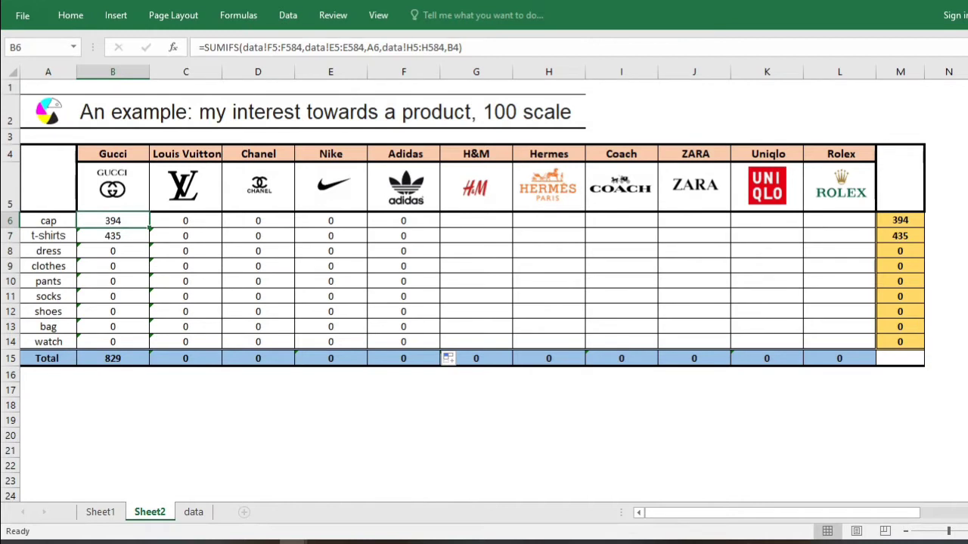
pyautogui.press('Down')
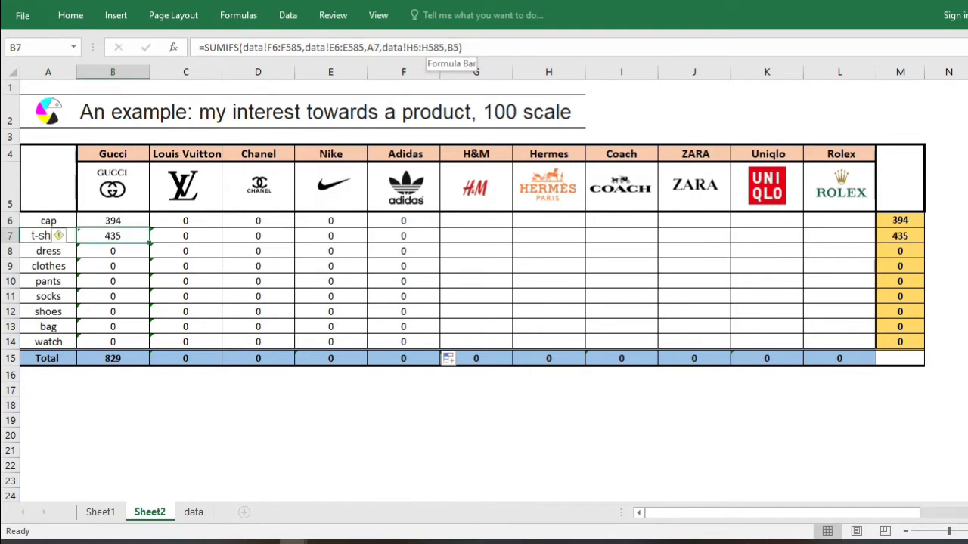
pyautogui.press('Up')
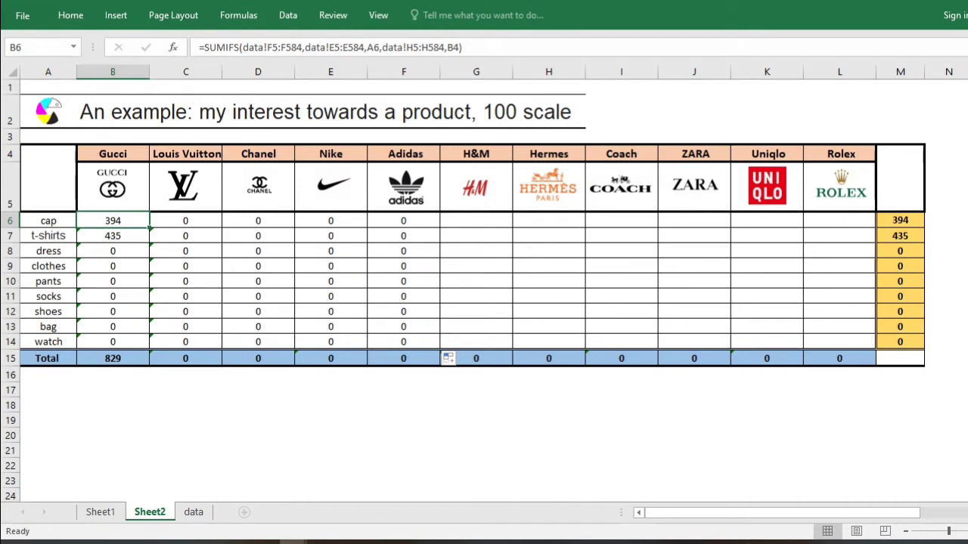
# Clear the copied formulas from C6:F14 and B7:B14, keeping only the SUMIFS formula in B6.
pyautogui.moveTo(185, 221); pyautogui.dragTo(403, 342)
pyautogui.press('Delete')
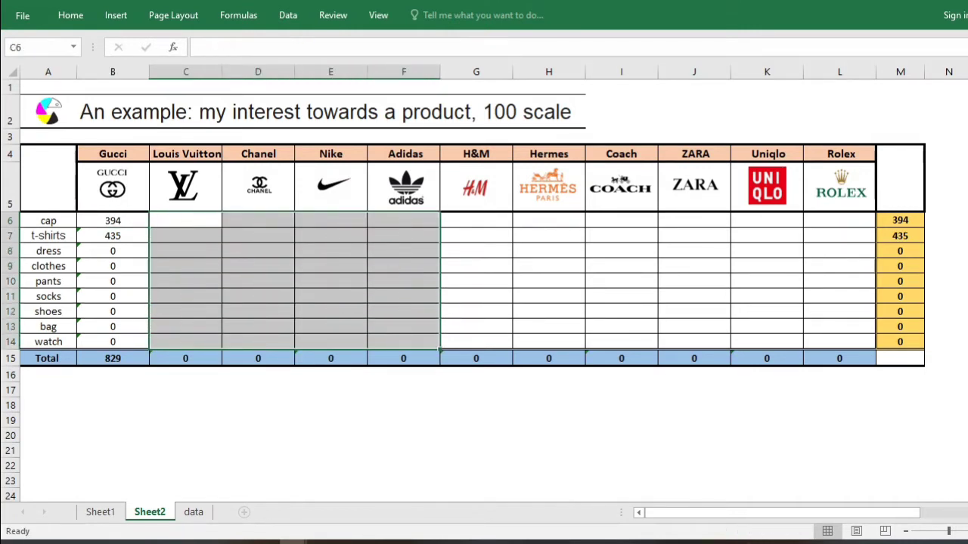
pyautogui.moveTo(112, 236); pyautogui.dragTo(113, 342)
pyautogui.press('Delete')
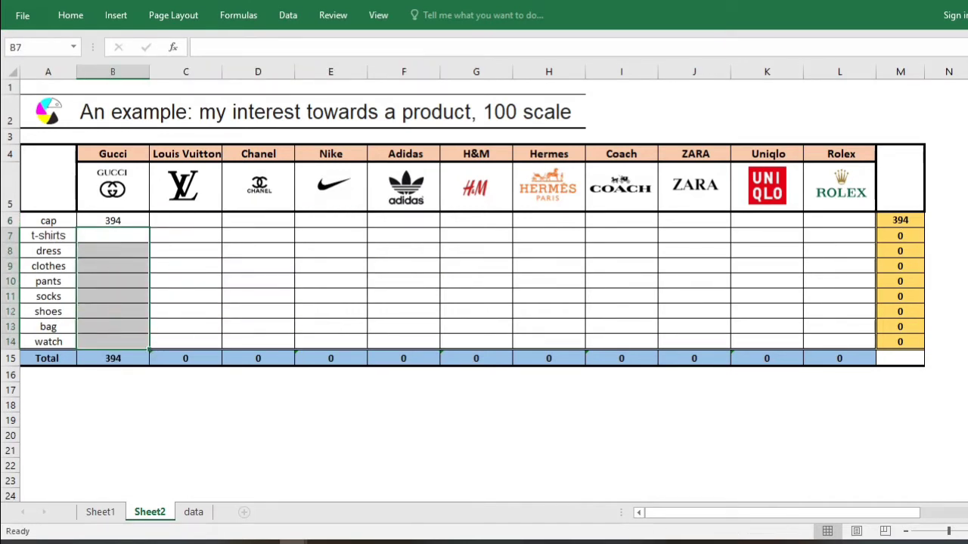
# Make the sum range in B6's SUMIFS formula fully absolute as data!$F$5:$F$584.
pyautogui.click(113, 221)
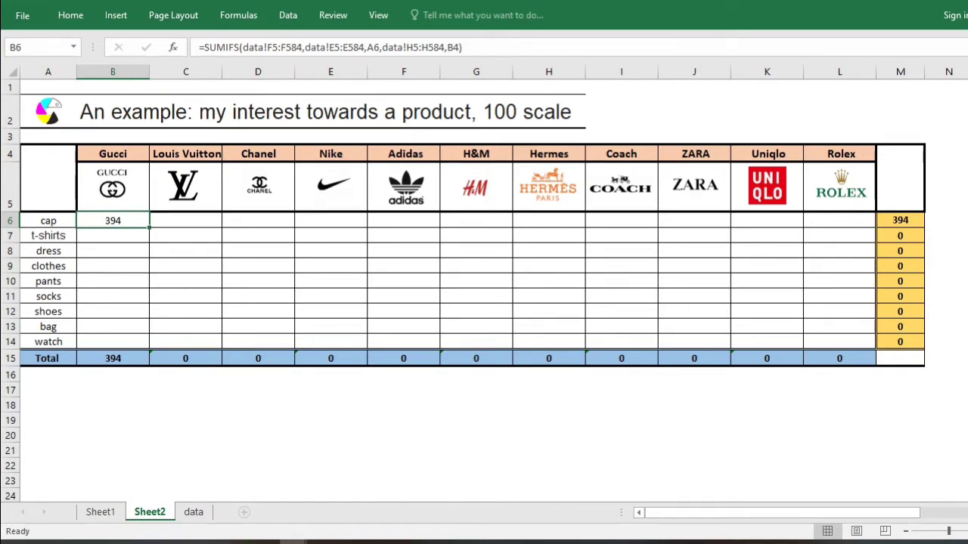
pyautogui.click(267, 47)
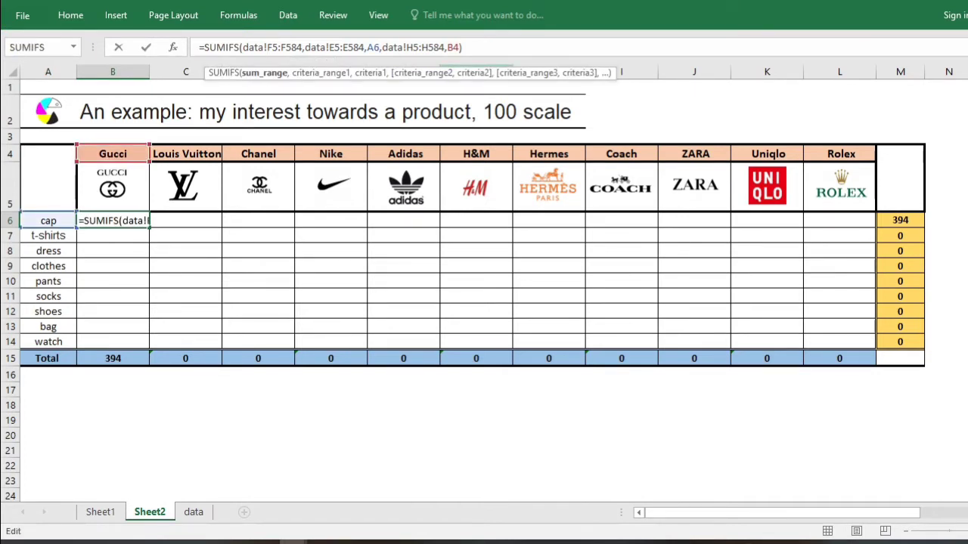
pyautogui.write('$')
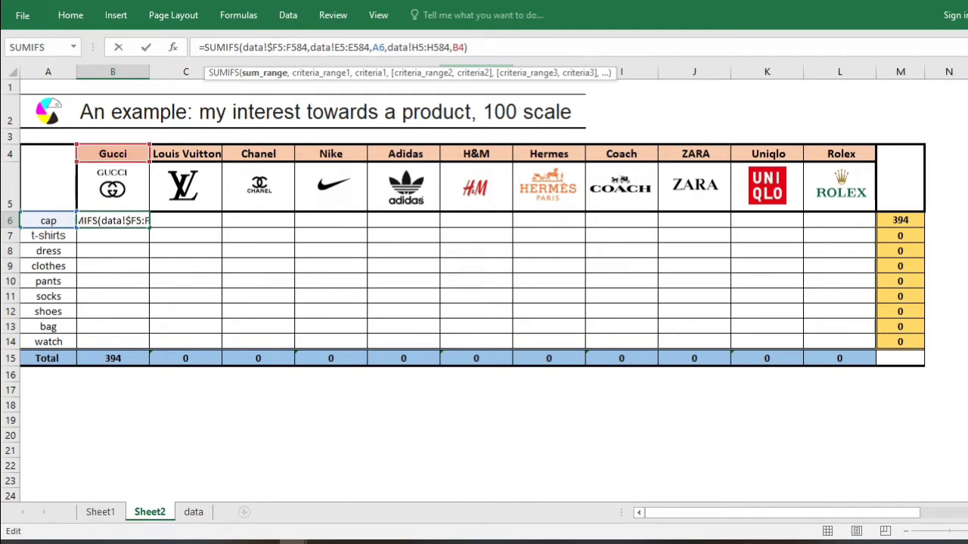
pyautogui.press('Right')
pyautogui.write('$')
pyautogui.press('Right')
pyautogui.press('Right')
pyautogui.write('$')
pyautogui.press('Right')
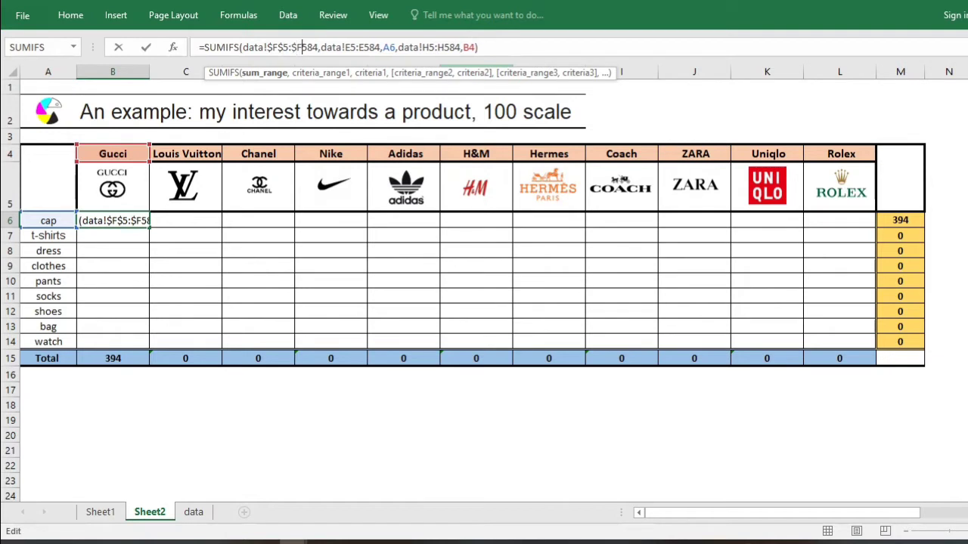
pyautogui.write('$')
# Make the first criteria range in the B6 formula fully absolute as data!$E$5:$E$584.
pyautogui.press('Right')
pyautogui.press('Right')
pyautogui.press('Right')
pyautogui.press('Right')
pyautogui.press('Right')
pyautogui.press('Right')
pyautogui.press('Right')
pyautogui.press('Right')
pyautogui.press('Right')
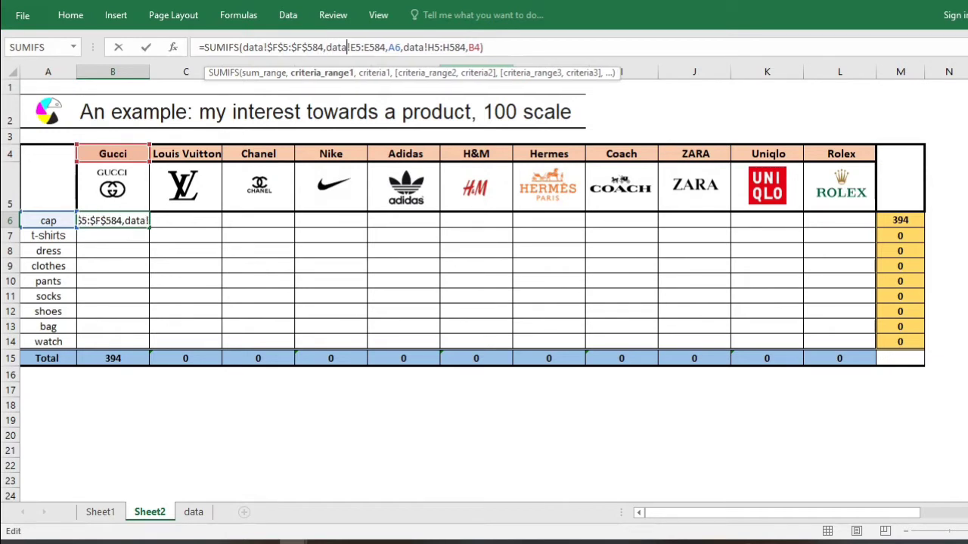
pyautogui.write('$')
pyautogui.press('Right')
pyautogui.write('$')
pyautogui.press('Right')
pyautogui.press('Right')
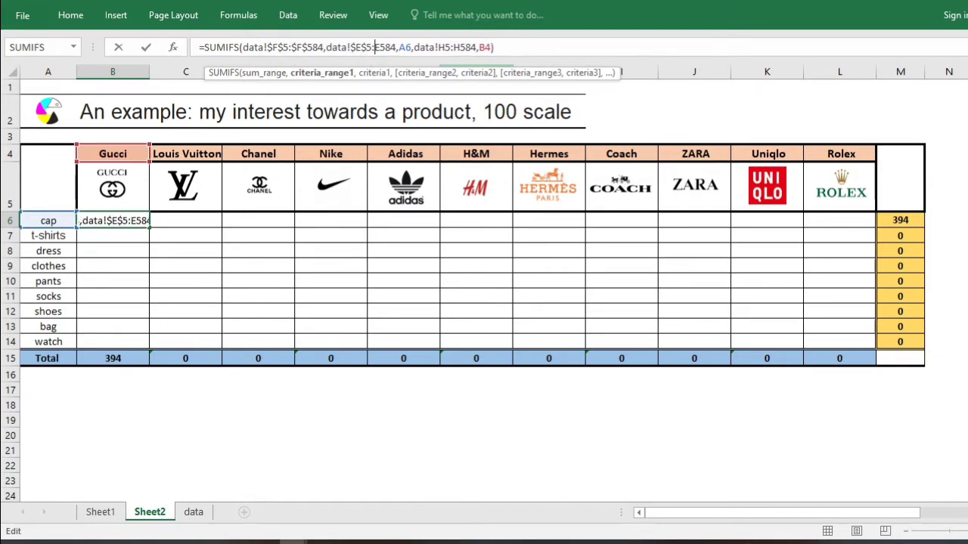
pyautogui.write('$')
pyautogui.press('Right')
pyautogui.write('$')
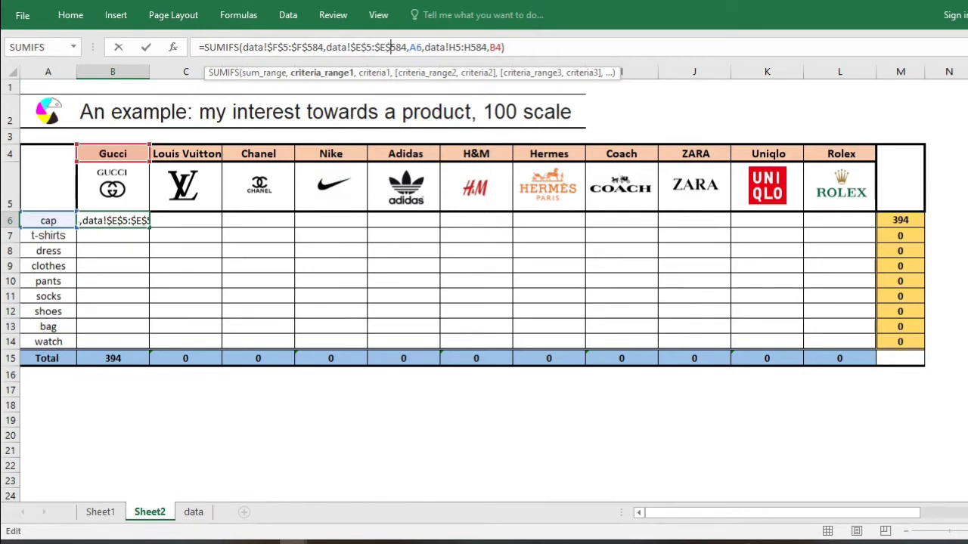
# Lock only the column of the first criterion in the B6 formula, so it reads $A6.
pyautogui.click(410, 47)
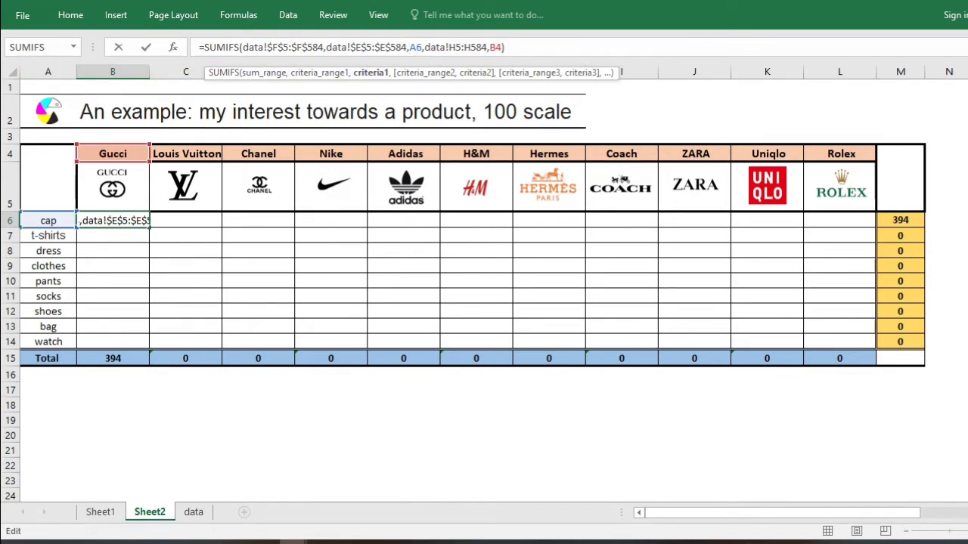
pyautogui.click(415, 47)
pyautogui.write('$')
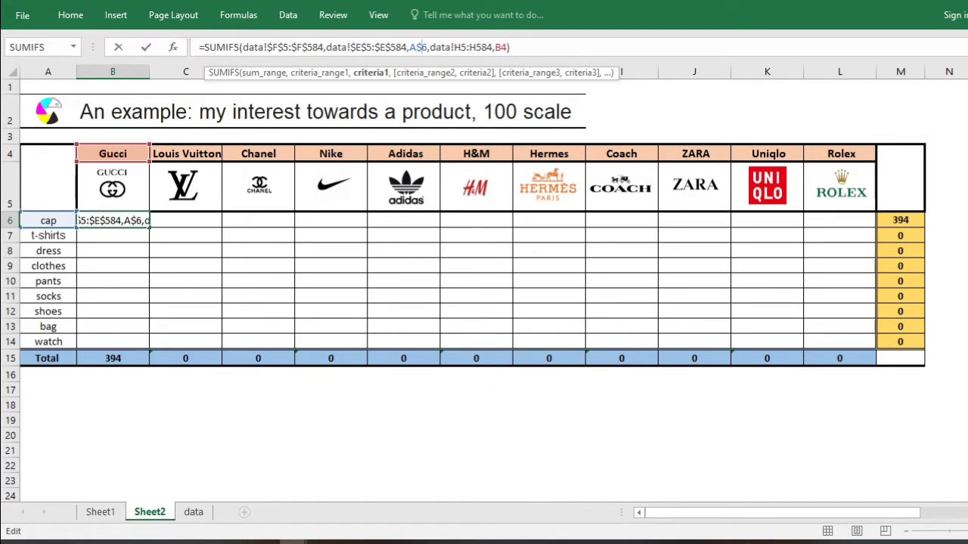
pyautogui.click(410, 47)
pyautogui.write('$')
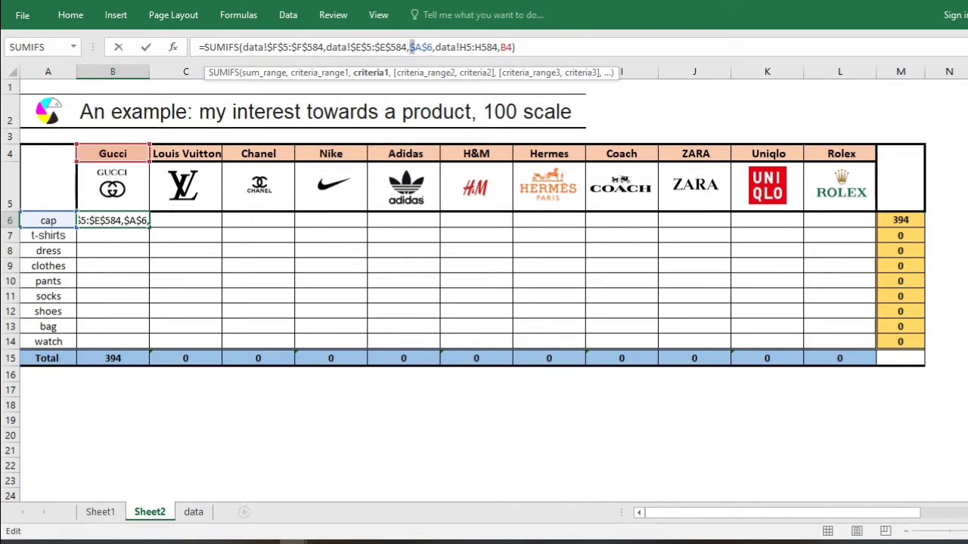
pyautogui.click(421, 47)
pyautogui.click(427, 47)
pyautogui.press('BackSpace')
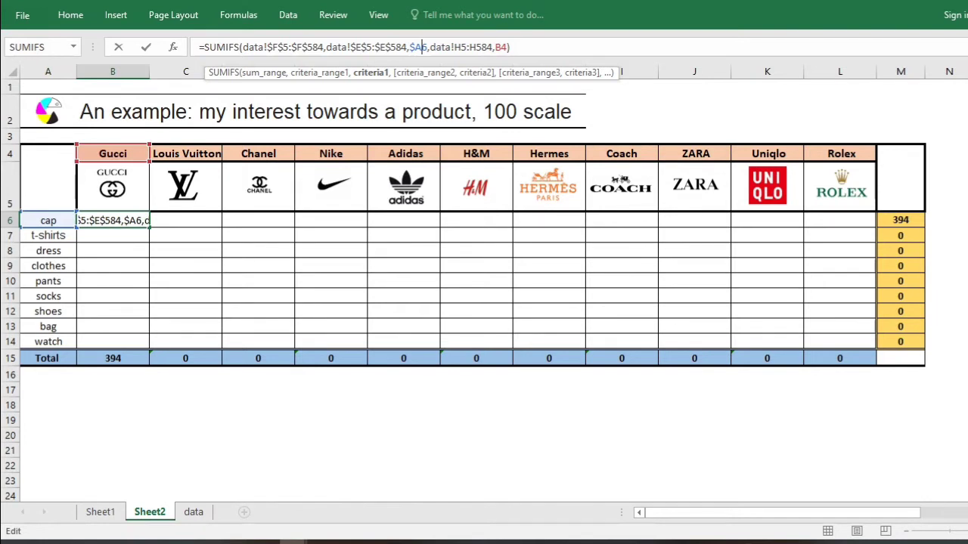
# Examine the data! sheet prefix in front of the second criteria range and the sum range in the B6 formula.
pyautogui.press('Right')
pyautogui.press('Right')
pyautogui.press('Right')
pyautogui.press('Right')
pyautogui.press('Right')
pyautogui.press('Right')
pyautogui.press('Left')
pyautogui.press('Left')
pyautogui.press('Left')
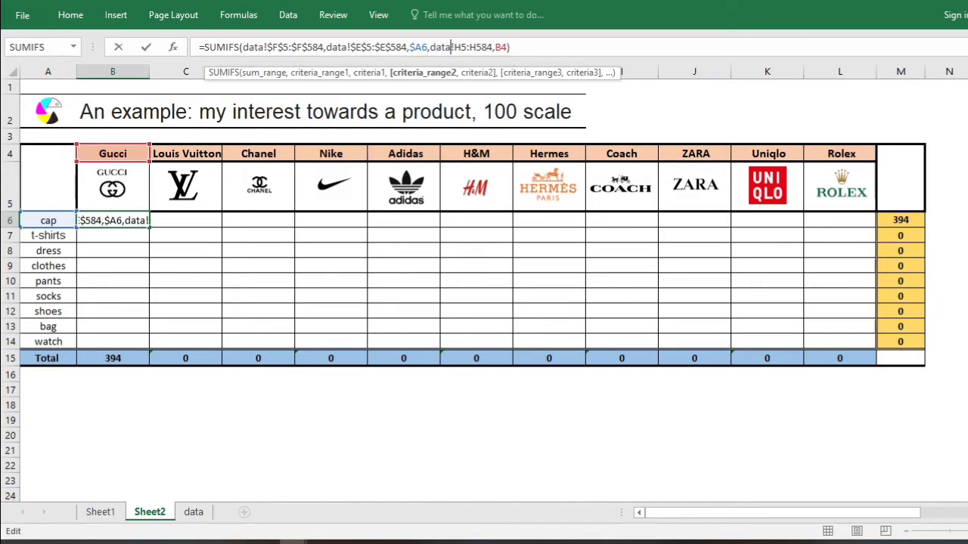
pyautogui.hotkey('shift', 'Right')
pyautogui.hotkey('shift', 'Right')
pyautogui.hotkey('shift', 'Right')
pyautogui.hotkey('shift', 'Right')
pyautogui.hotkey('shift', 'Right')
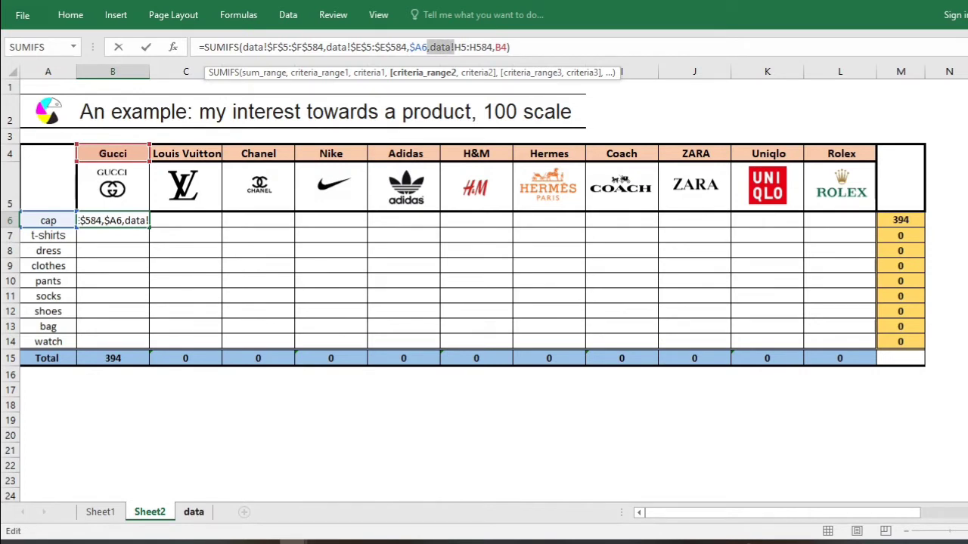
pyautogui.click(456, 47)
pyautogui.moveTo(243, 47); pyautogui.dragTo(267, 47)
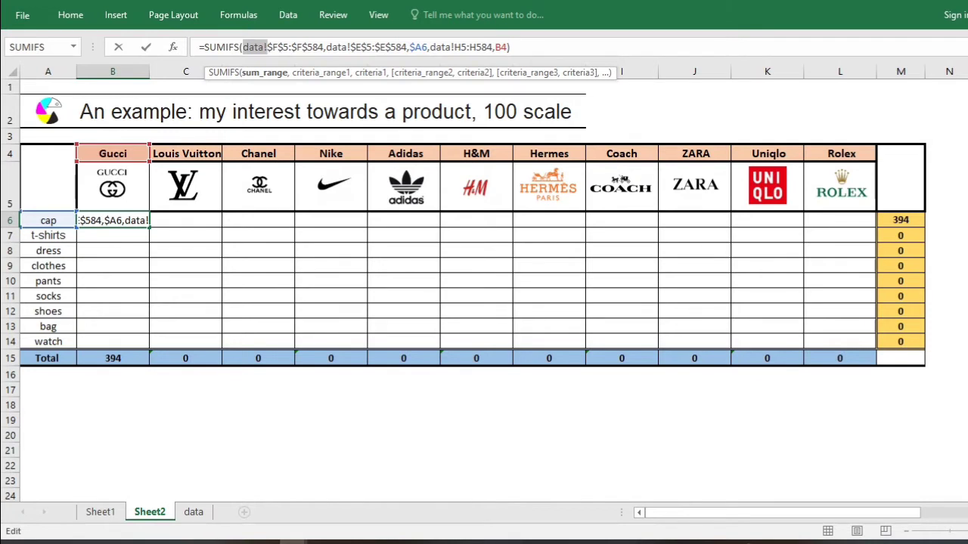
# Make the second criteria range in the B6 formula fully absolute as data!$H$5:$H$584.
pyautogui.click(455, 47)
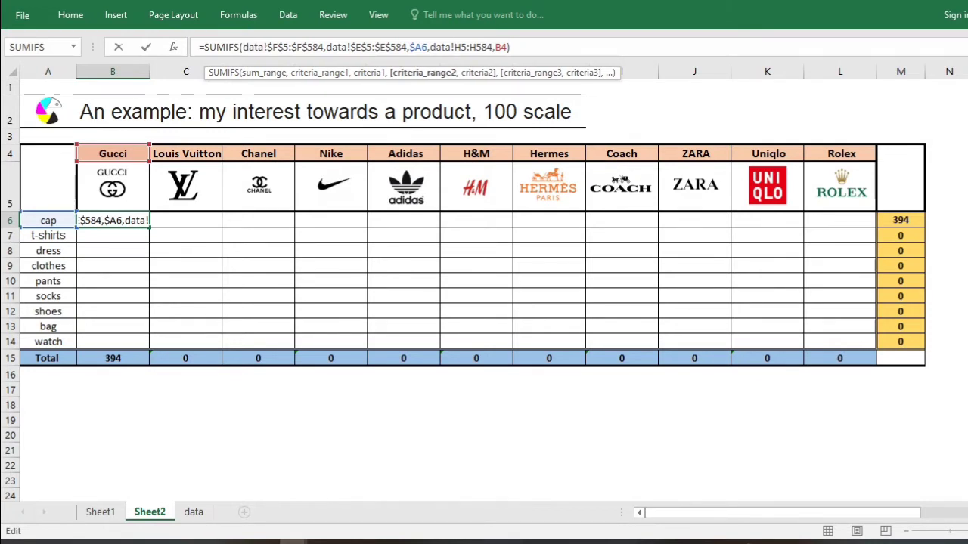
pyautogui.write('$F')
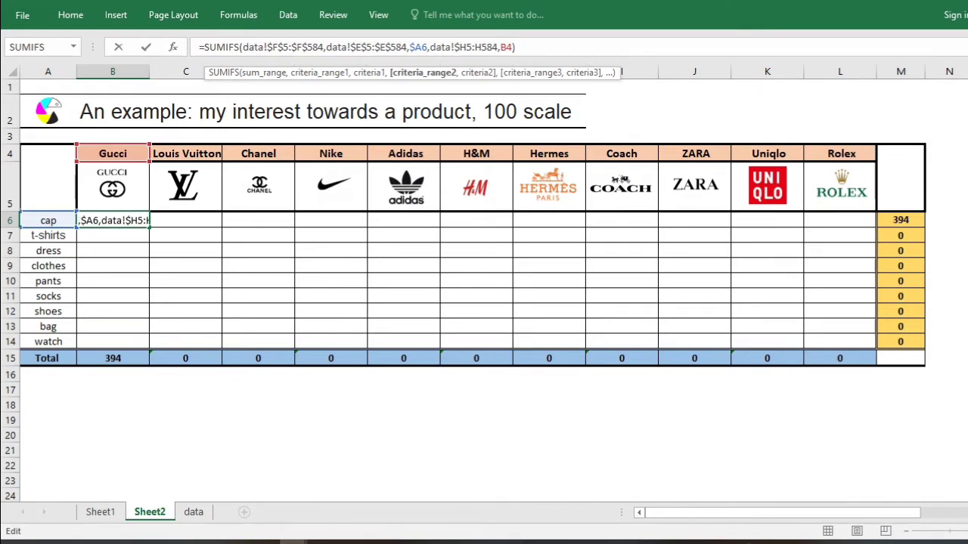
pyautogui.write('$')
pyautogui.press('Right')
pyautogui.press('Right')
pyautogui.write('$')
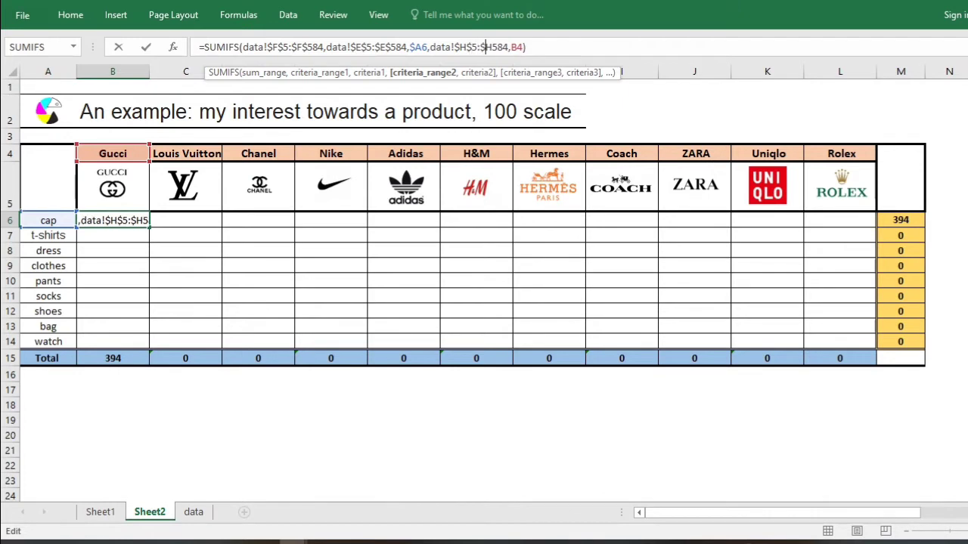
pyautogui.press('Right')
pyautogui.press('Right')
pyautogui.press('Left')
pyautogui.write('$')
pyautogui.press('Right')
pyautogui.press('Right')
pyautogui.press('Right')
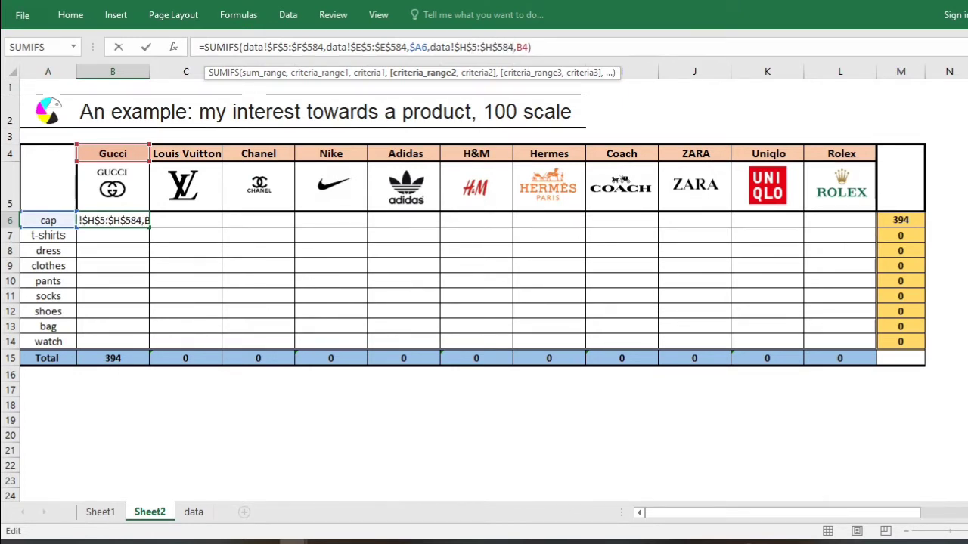
# Lock only the row of the second criterion as B$4, and commit the SUMIFS formula in B6.
pyautogui.moveTo(522, 47); pyautogui.dragTo(533, 47)
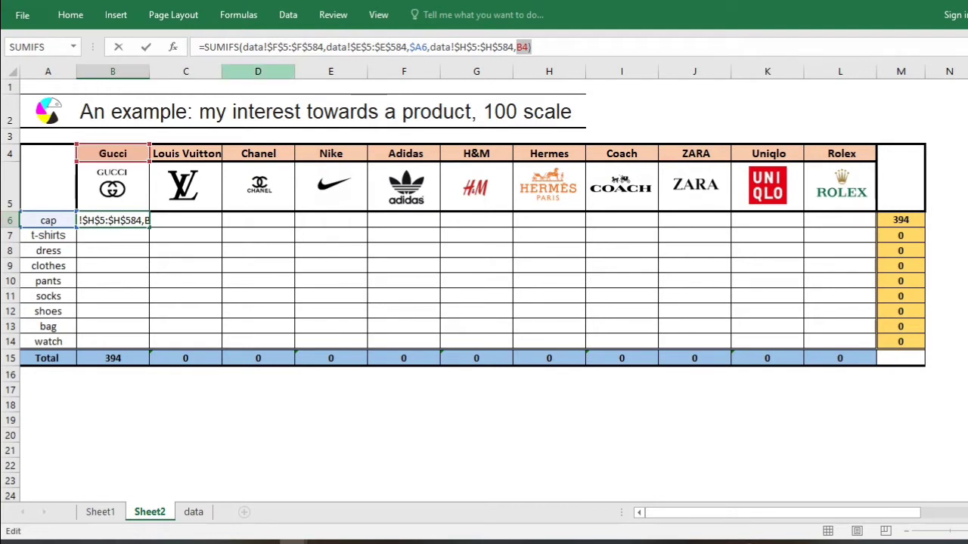
pyautogui.click(518, 46)
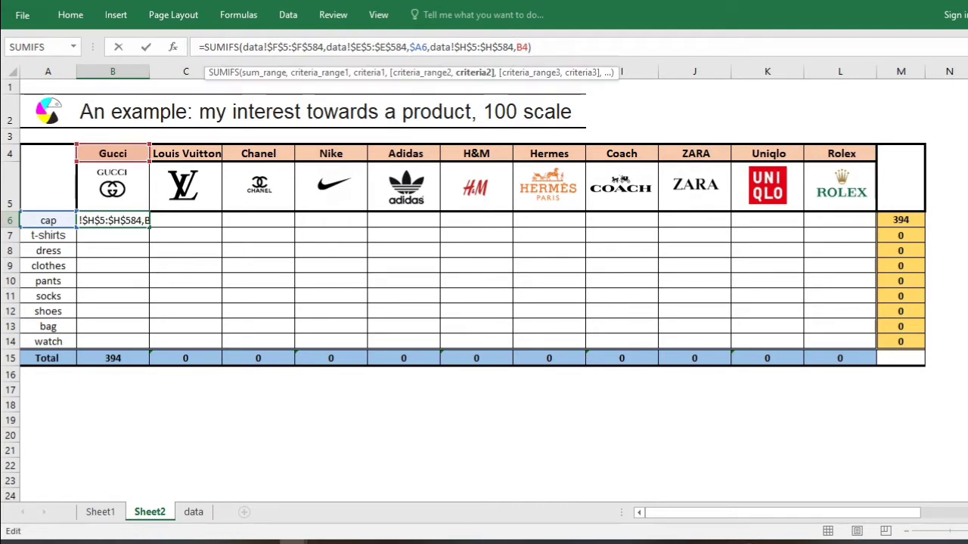
pyautogui.write('$')
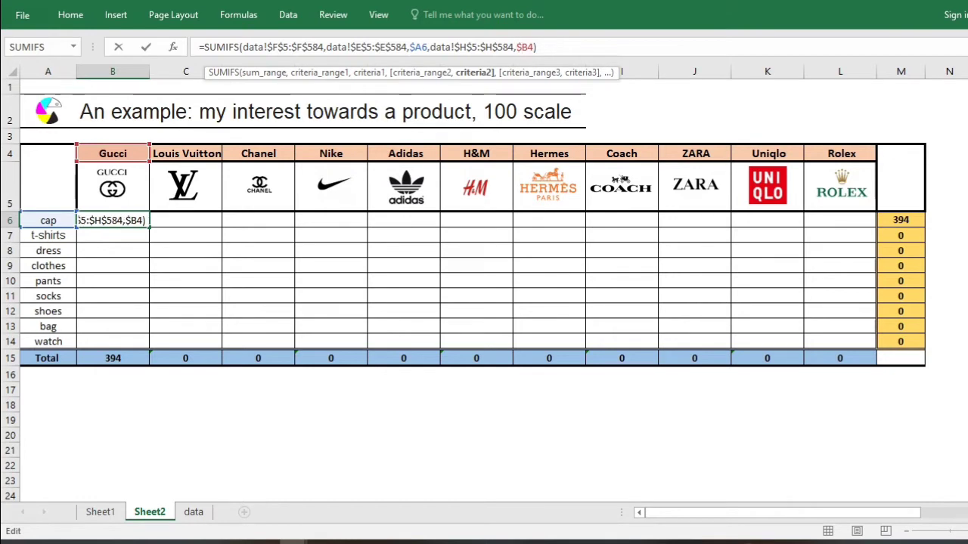
pyautogui.press('BackSpace')
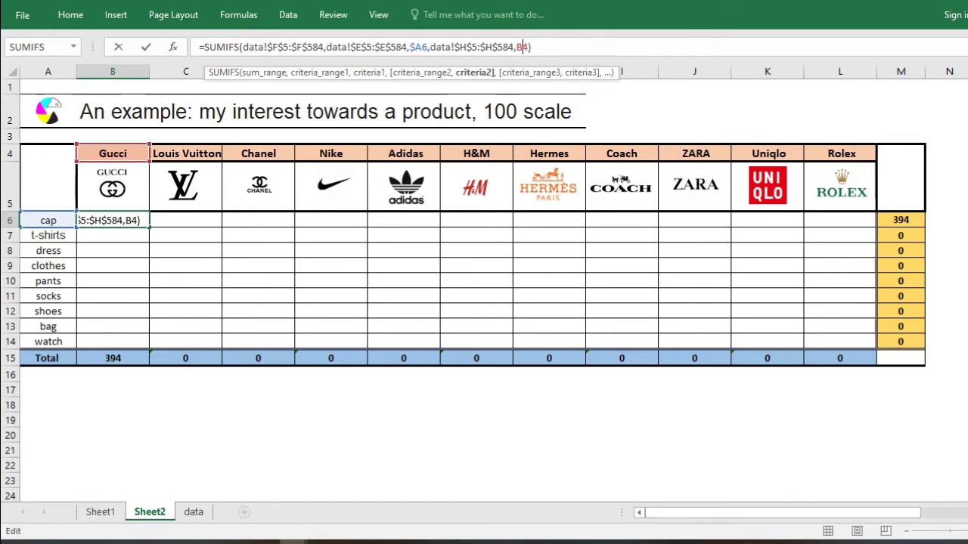
pyautogui.press('Right')
pyautogui.write('$')
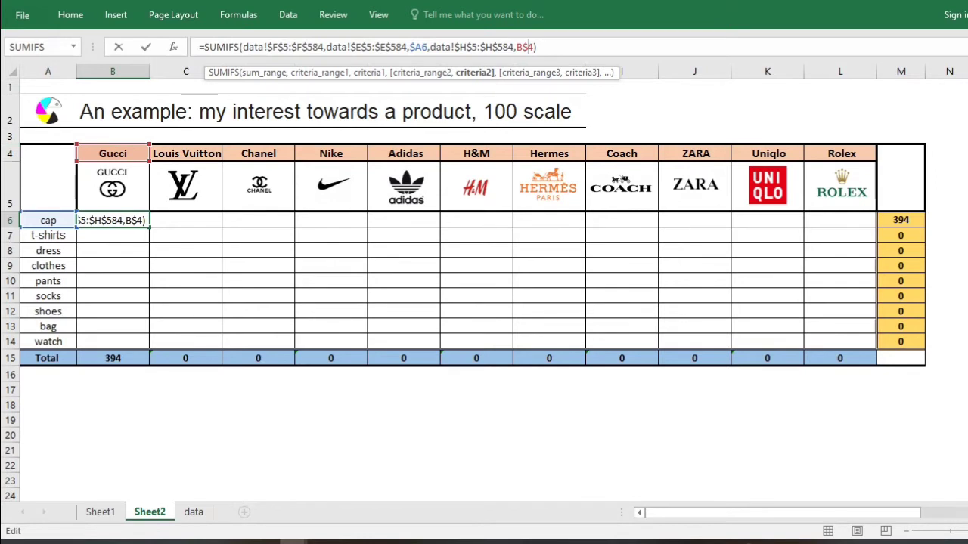
pyautogui.click(538, 47)
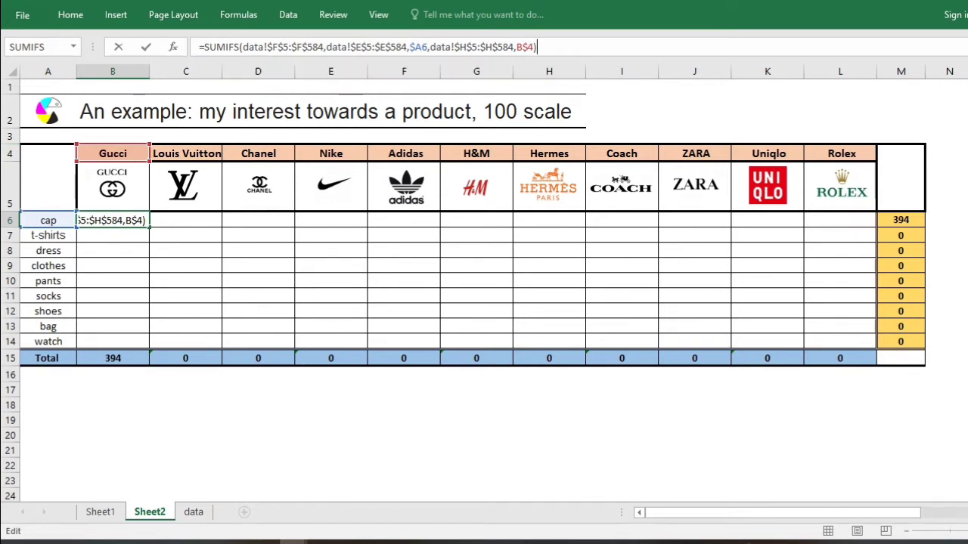
pyautogui.press('Return')
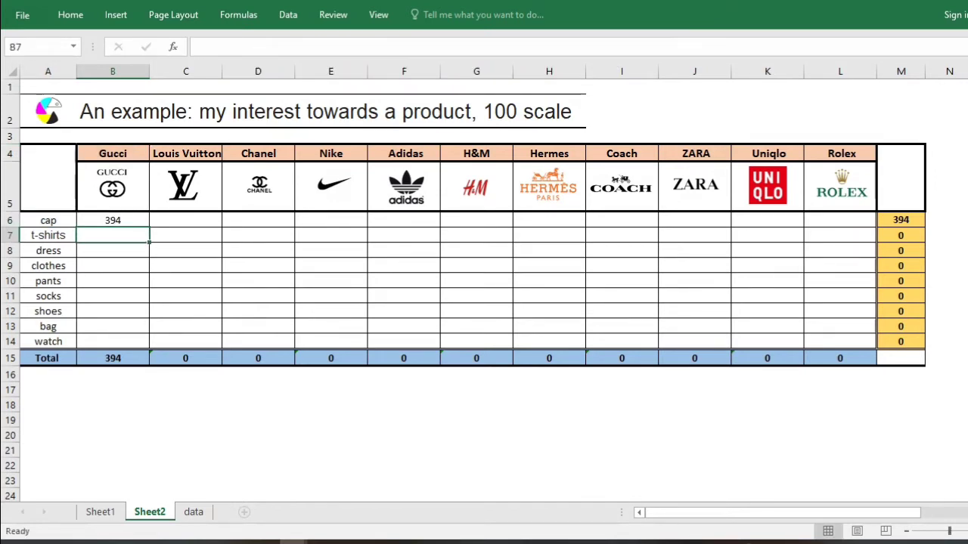
pyautogui.click(113, 220)
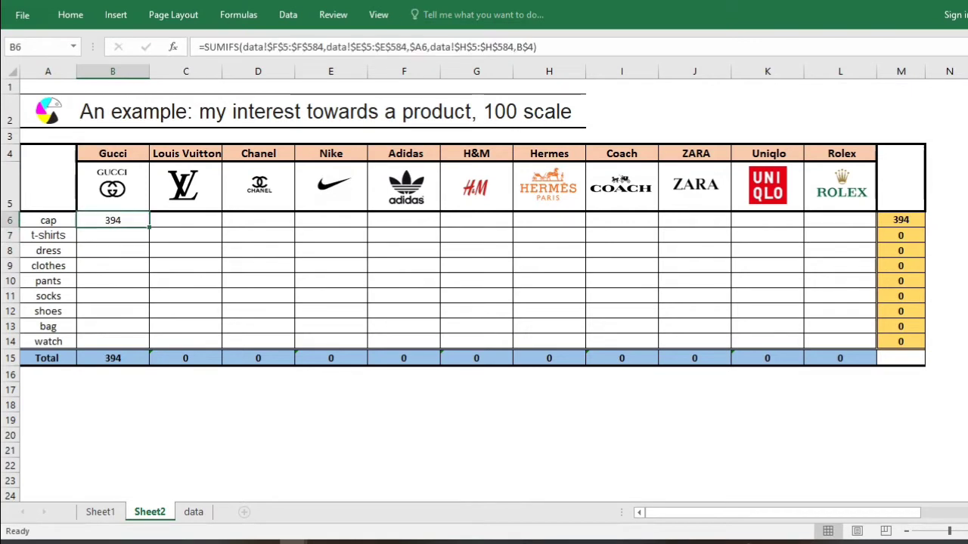
# Fill the SUMIFS formula from B6 across the Gucci to Adidas columns and down to the watch row, covering B6:F14.
pyautogui.moveTo(149, 226); pyautogui.dragTo(149, 347)
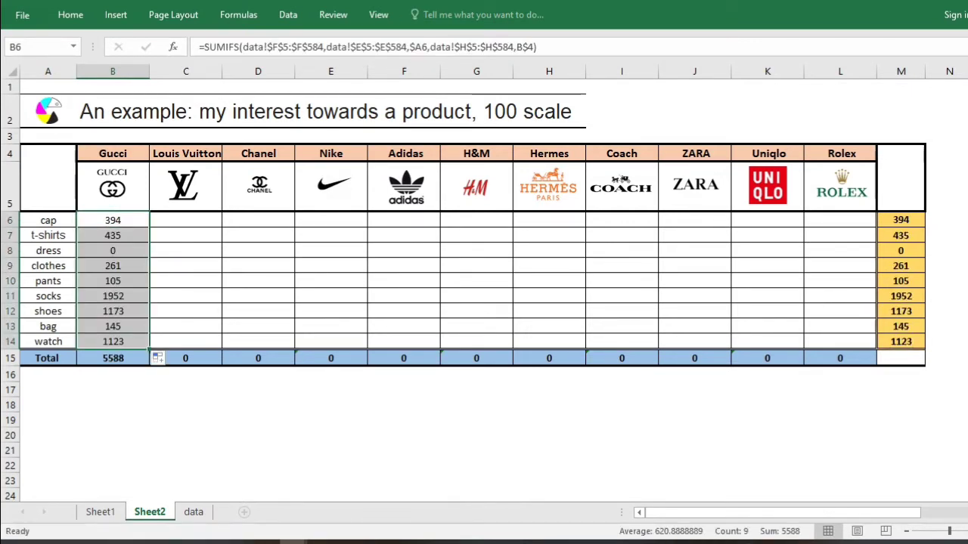
pyautogui.click(112, 220)
pyautogui.moveTo(149, 227); pyautogui.dragTo(437, 224)
pyautogui.click(404, 250)
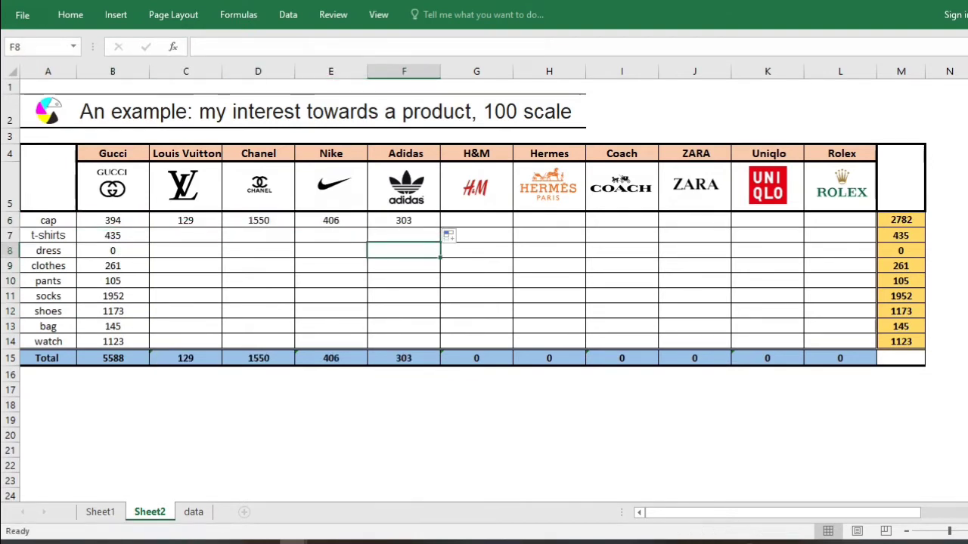
pyautogui.moveTo(186, 220); pyautogui.dragTo(439, 344)
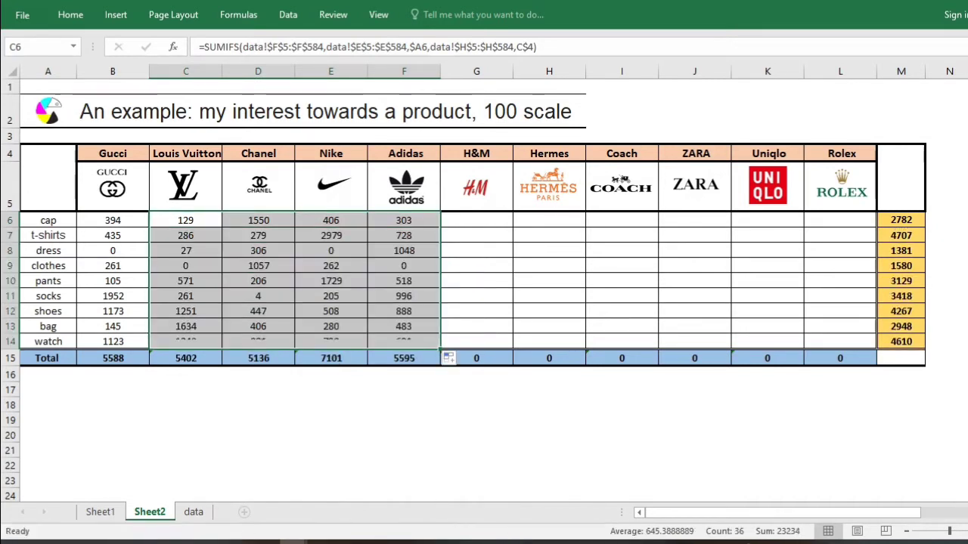
pyautogui.click(330, 419)
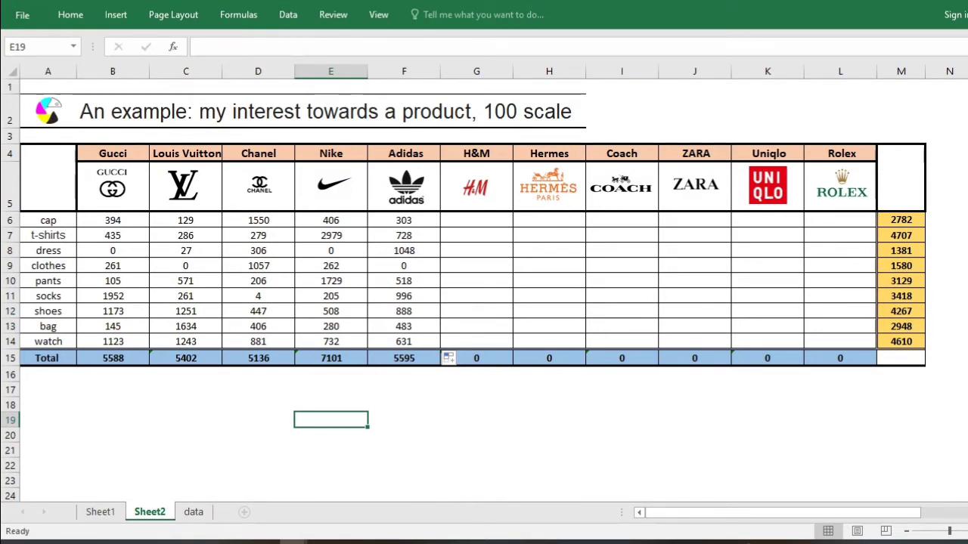
# Examine the copied SUMIFS formulas in the dress and clothes rows, including B8, E8, C9, F9 and B9.
pyautogui.click(186, 266)
pyautogui.click(113, 251)
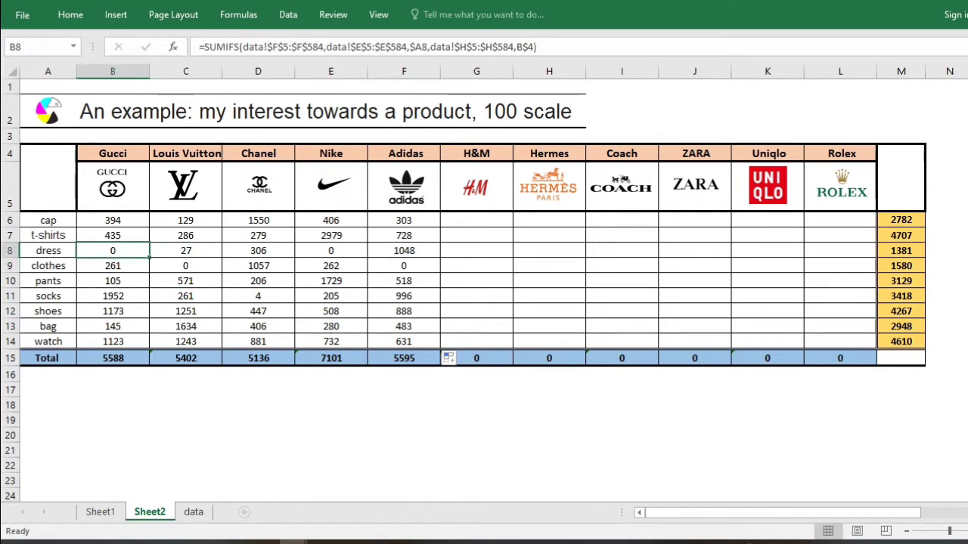
pyautogui.press('Right')
pyautogui.press('Right')
pyautogui.press('Right')
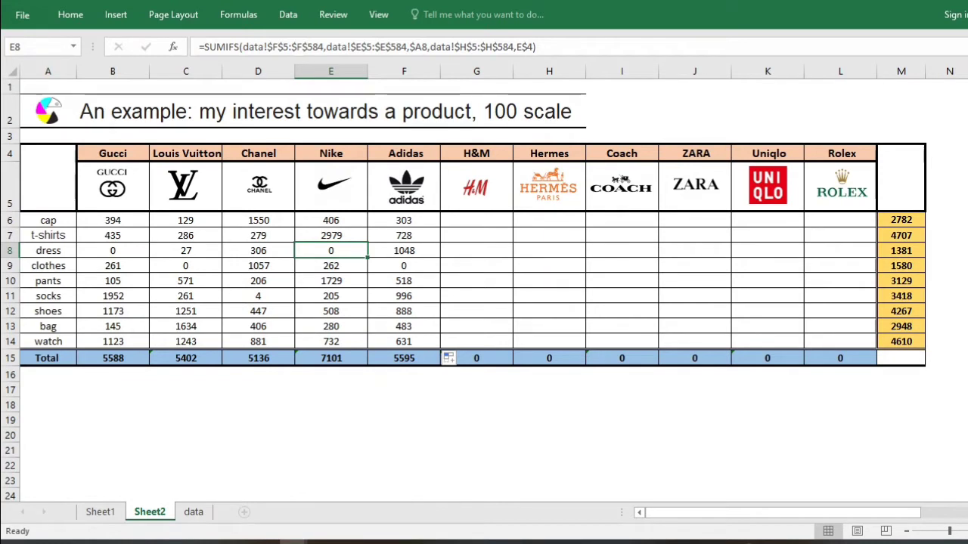
pyautogui.click(186, 267)
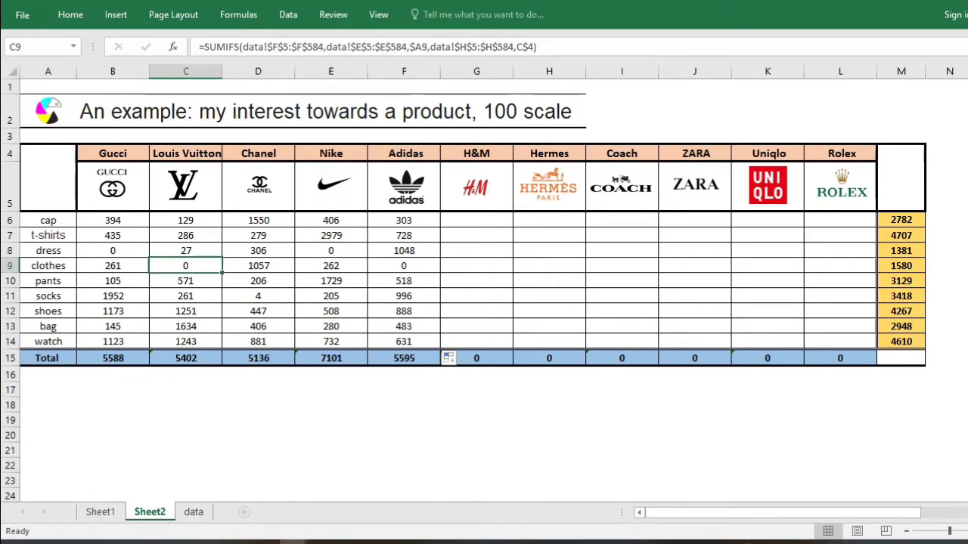
pyautogui.click(404, 266)
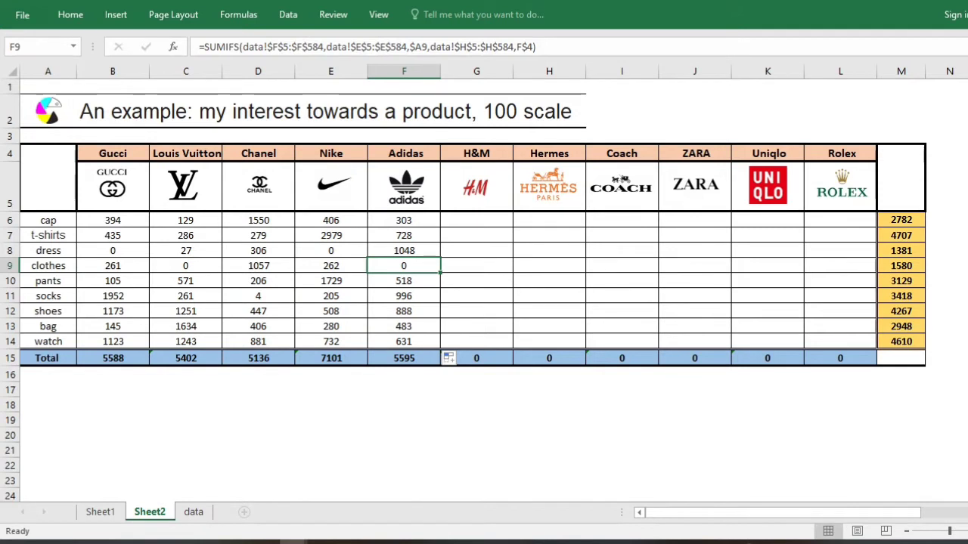
pyautogui.click(113, 266)
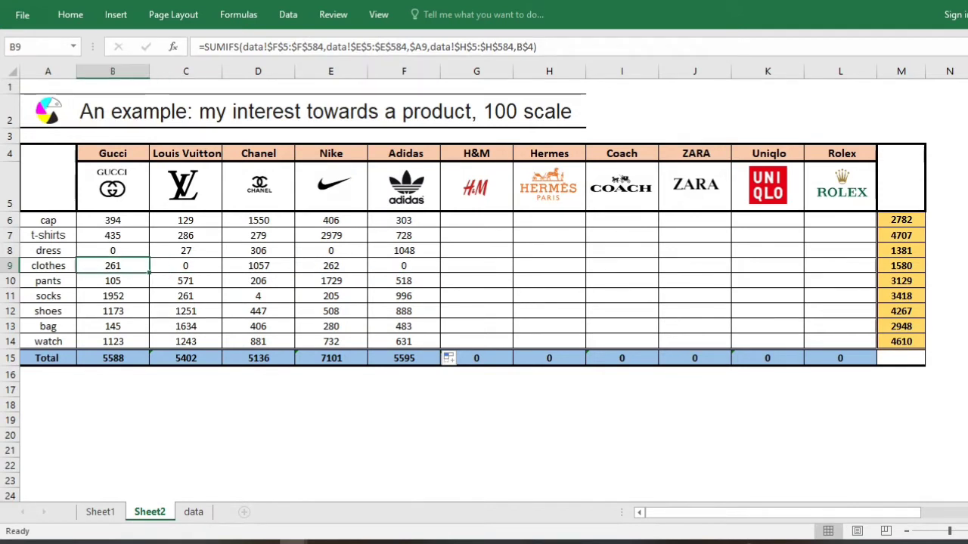
# Examine the socks and Chanel result in D11 together with its product label and brand header.
pyautogui.click(10, 297)
pyautogui.click(258, 297)
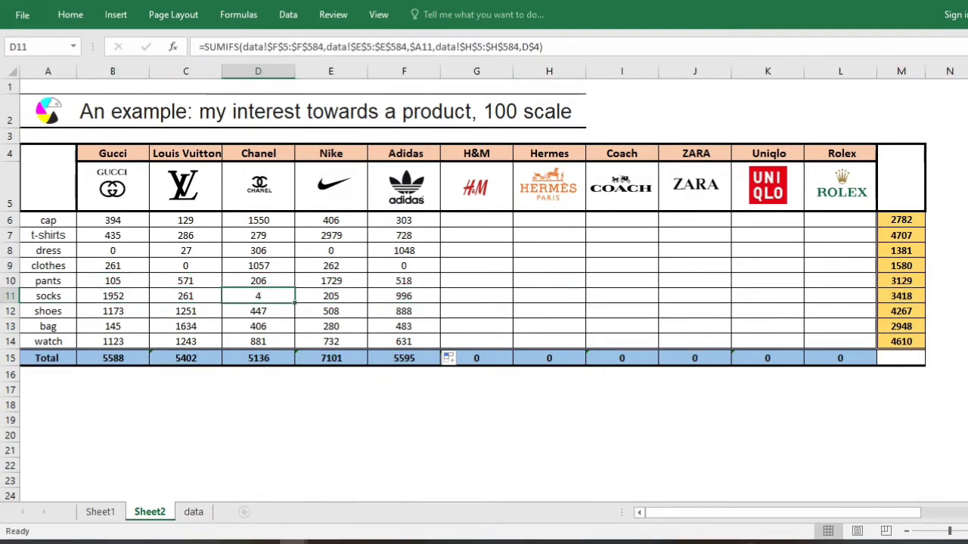
pyautogui.click(258, 153)
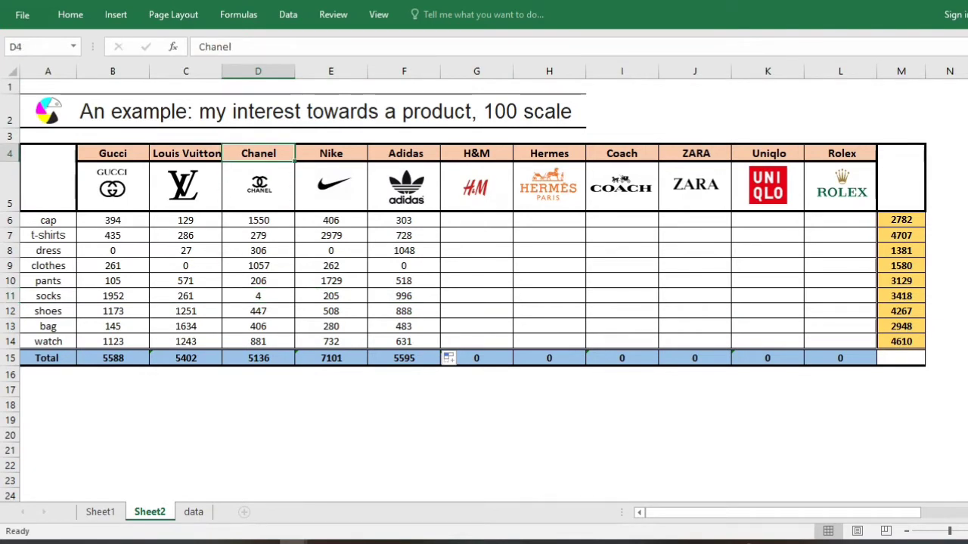
pyautogui.click(257, 296)
pyautogui.click(49, 297)
pyautogui.click(258, 297)
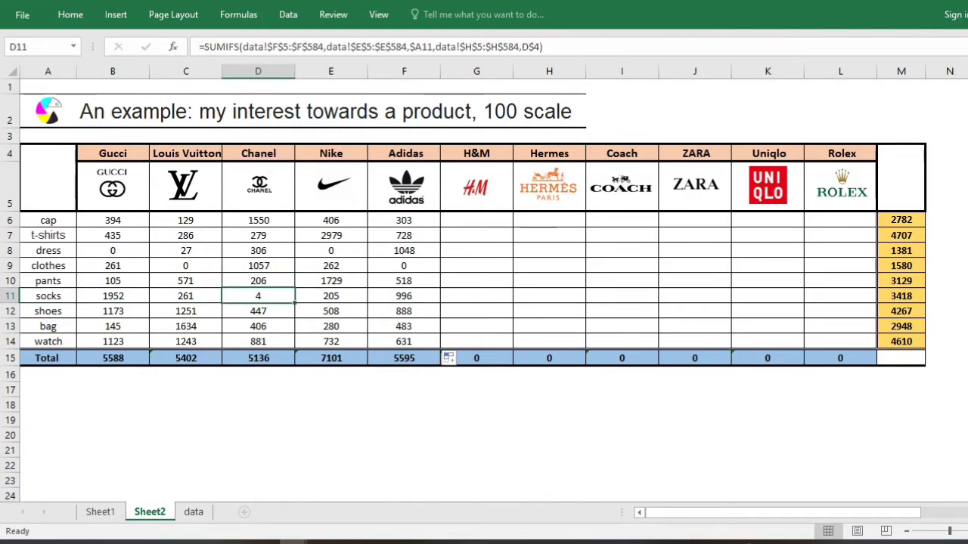
pyautogui.click(257, 154)
# Delete the surplus brand names in column H of the data sheet, from H585 down.
pyautogui.click(194, 512)
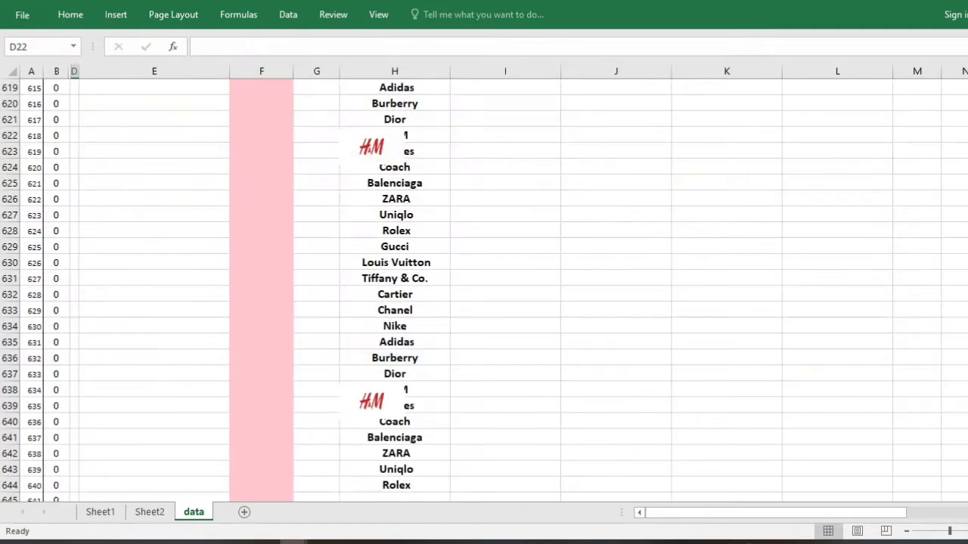
pyautogui.scroll(-1, 484, 287)
pyautogui.click(316, 310)
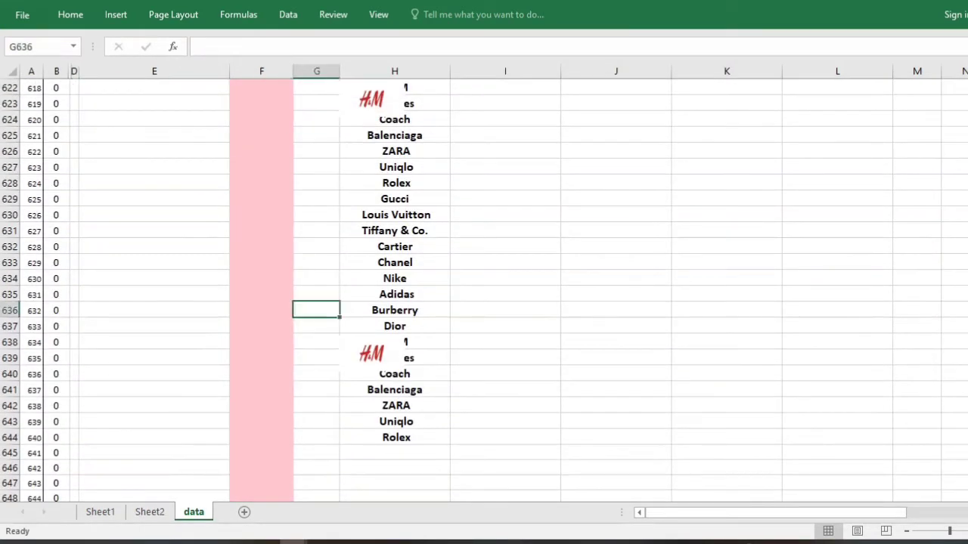
pyautogui.hotkey('ctrl', 'Up')
pyautogui.press('Right')
pyautogui.press('Down')
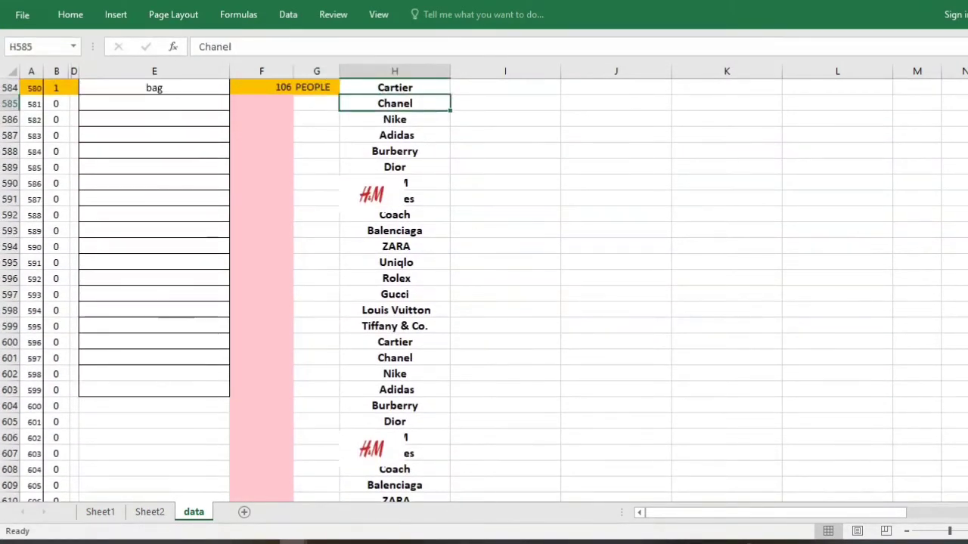
pyautogui.hotkey('ctrl', 'shift', 'Down')
pyautogui.press('Delete')
pyautogui.press('Left')
pyautogui.press('Left')
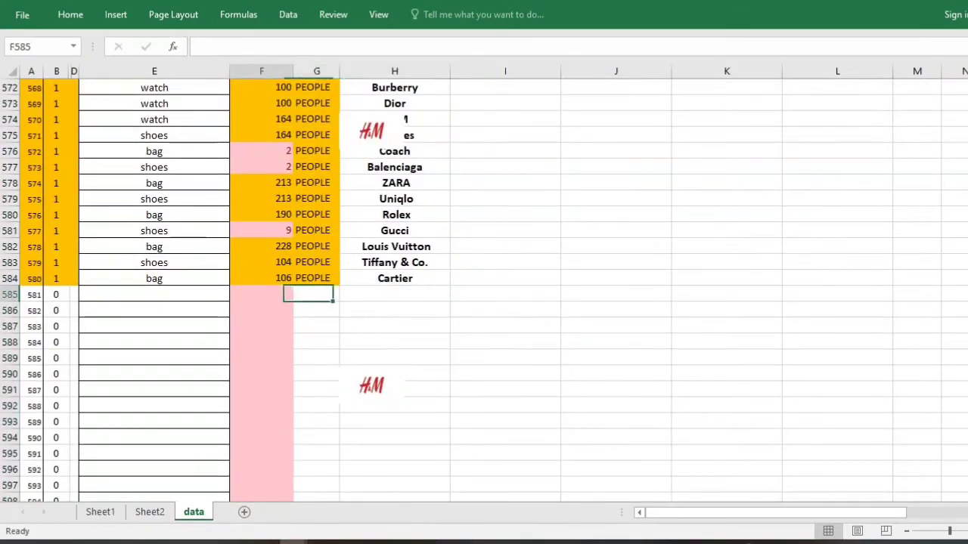
# Add filters to row 5 of the data sheet.
pyautogui.press('Up')
pyautogui.press('Up')
pyautogui.press('Up')
pyautogui.press('Right')
pyautogui.press('Right')
pyautogui.hotkey('ctrl', 'Up')
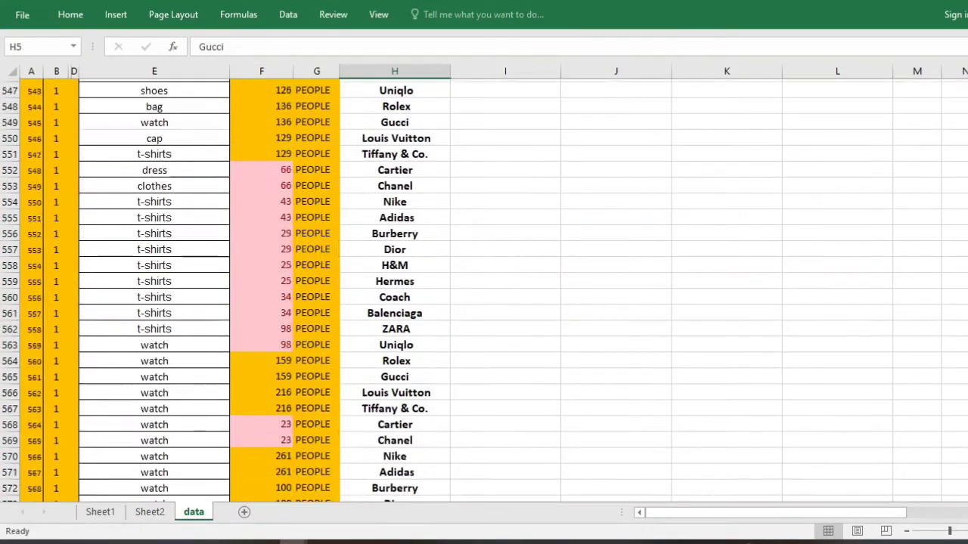
pyautogui.press('Home')
pyautogui.hotkey('shift', 'space')
pyautogui.click(71, 15)
pyautogui.click(912, 56)
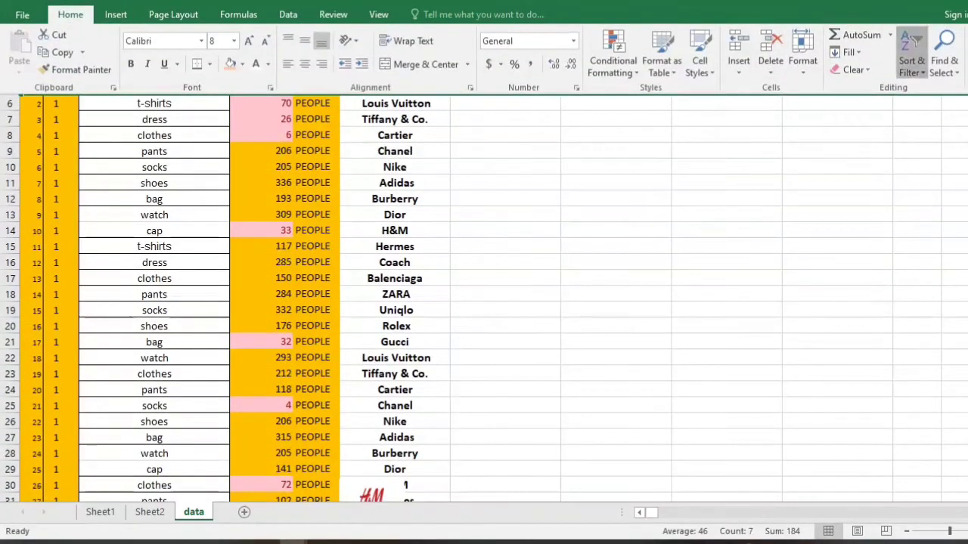
pyautogui.click(930, 145)
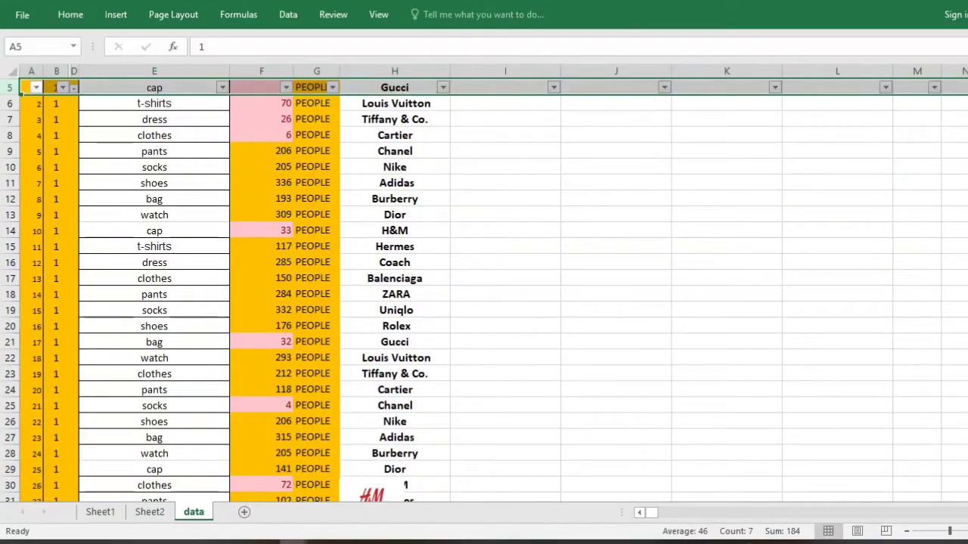
# Filter the product column E to show only socks.
pyautogui.click(222, 87)
pyautogui.click(72, 234)
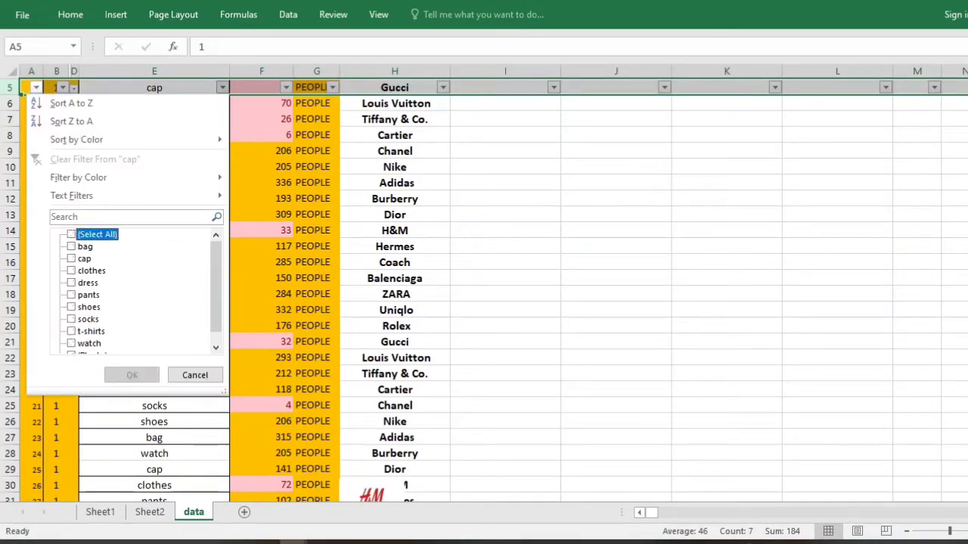
pyautogui.click(71, 319)
pyautogui.click(132, 375)
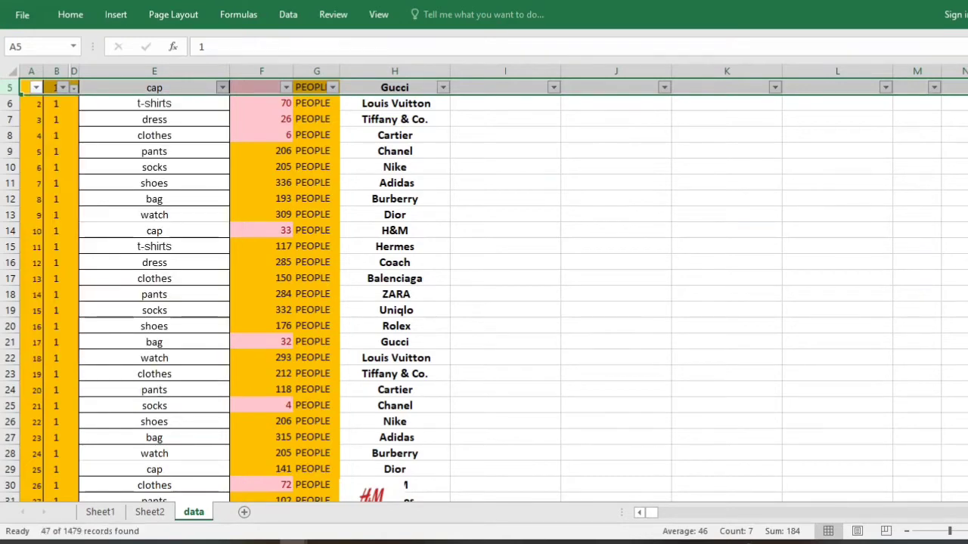
# Filter the brand column H to show only Chanel.
pyautogui.click(443, 87)
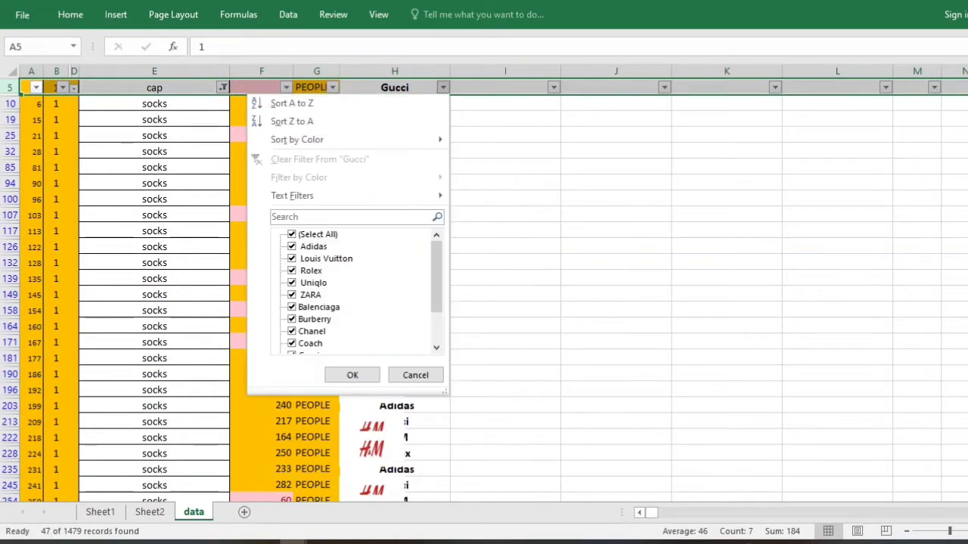
pyautogui.click(292, 234)
pyautogui.click(292, 331)
pyautogui.click(352, 376)
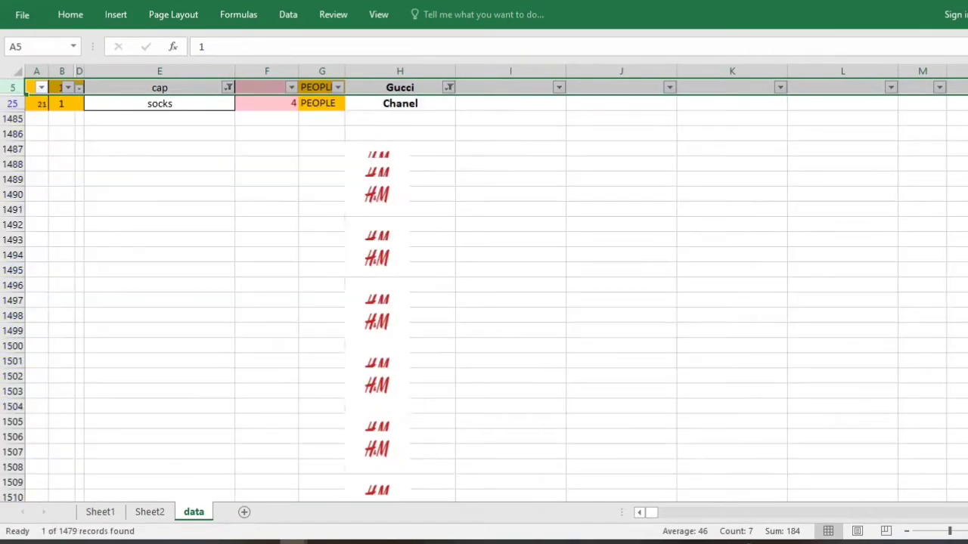
# Apply a red fill to cell F25, the interest value in the filtered socks and Chanel row.
pyautogui.click(266, 104)
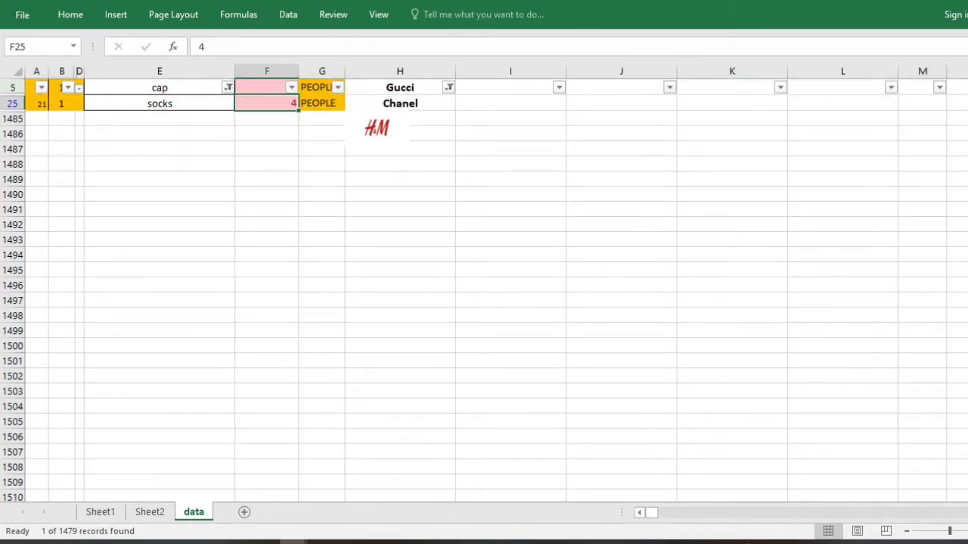
pyautogui.click(70, 14)
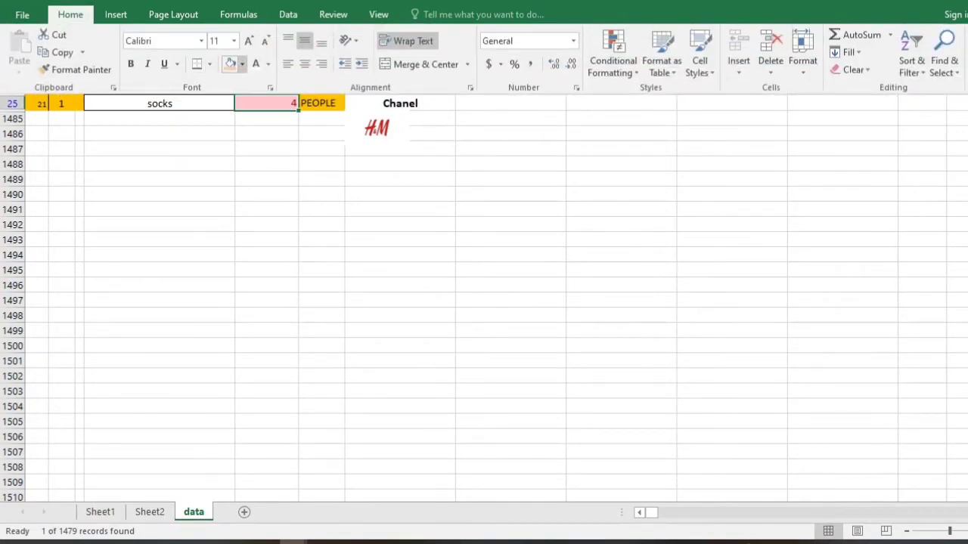
pyautogui.click(242, 63)
pyautogui.click(242, 182)
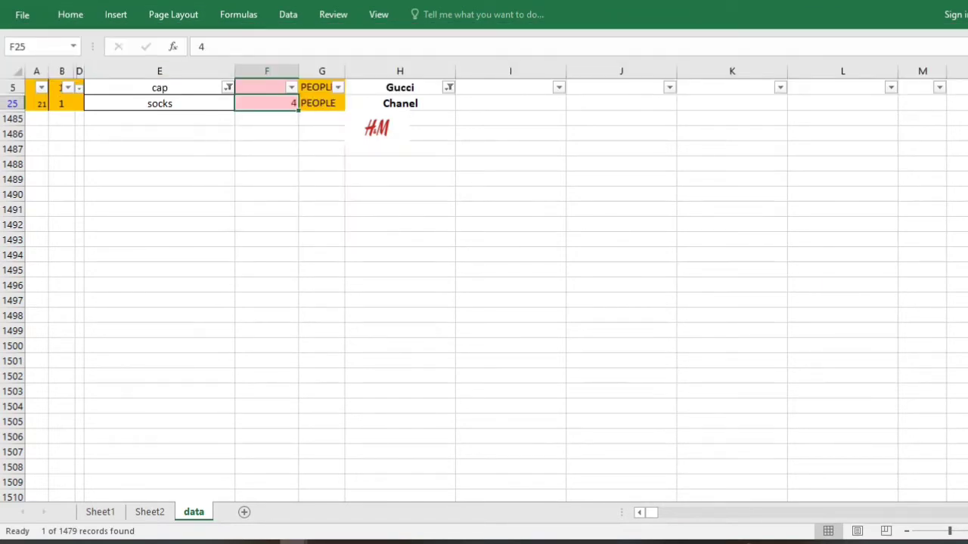
pyautogui.click(71, 14)
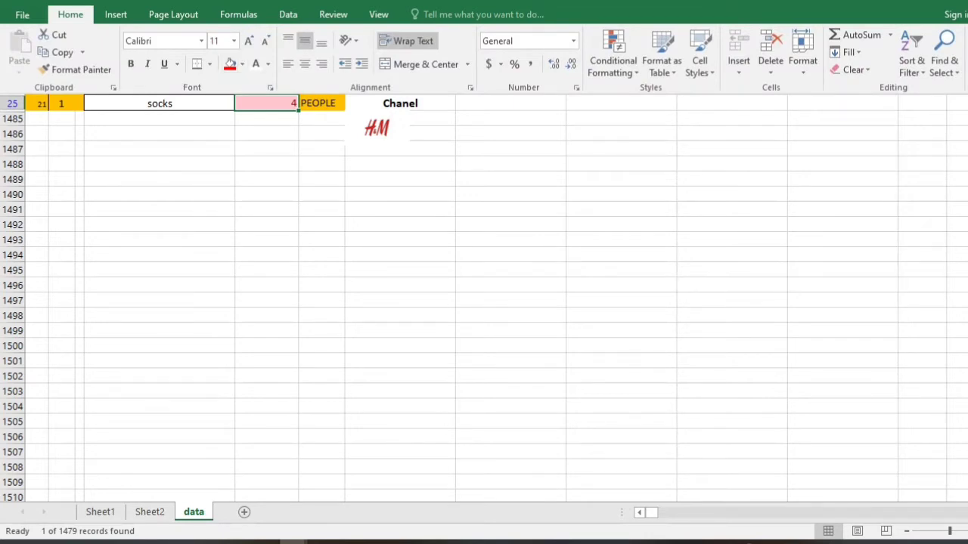
pyautogui.click(71, 14)
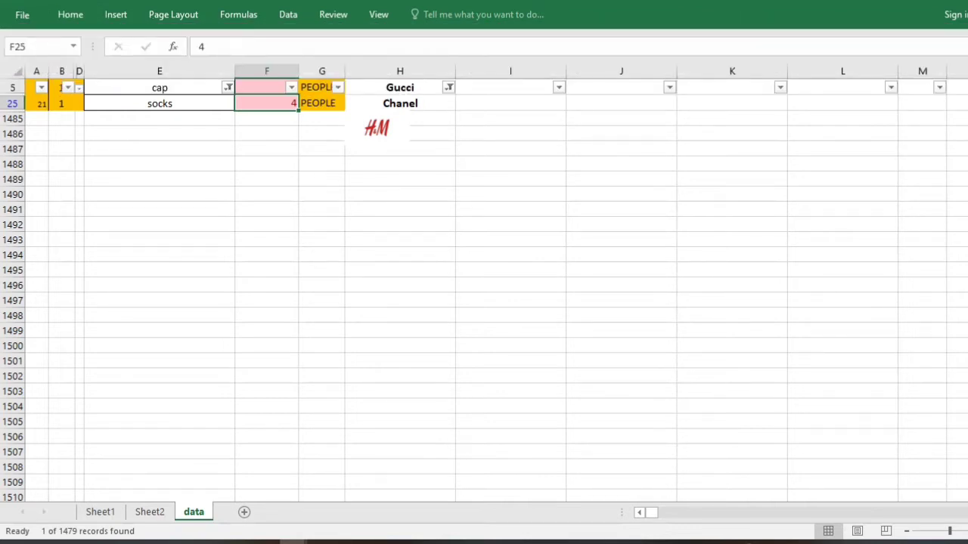
# Fill the pants and Gucci result in B10 on Sheet2 with red.
pyautogui.click(149, 513)
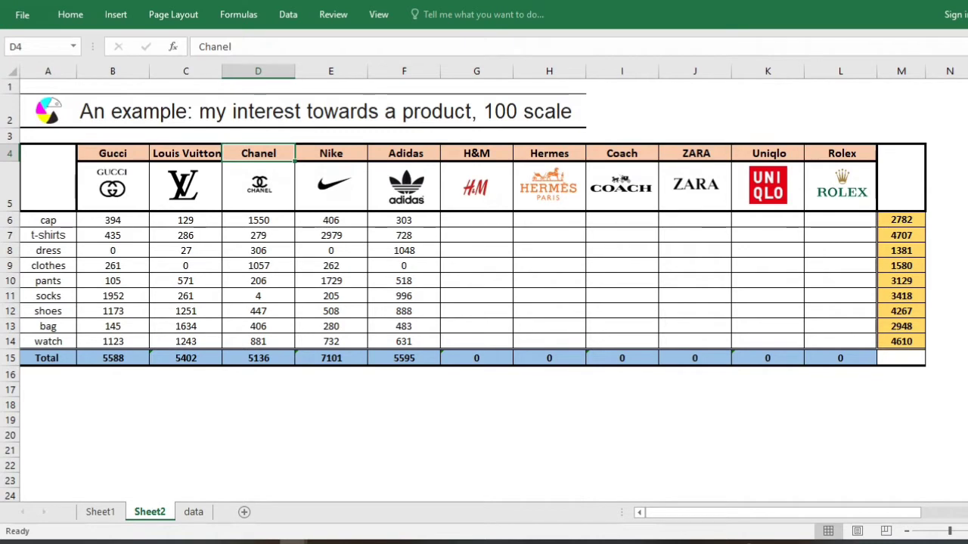
pyautogui.click(113, 280)
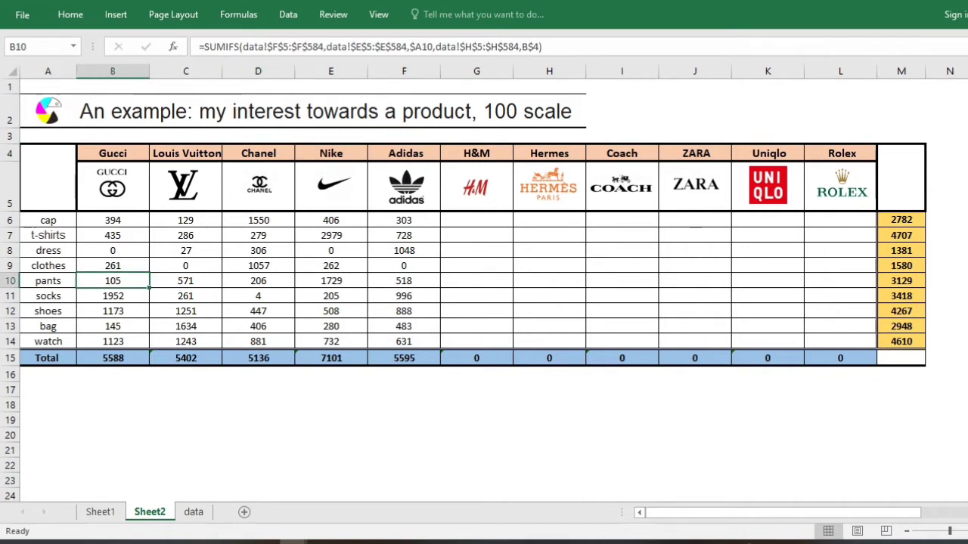
pyautogui.click(151, 1)
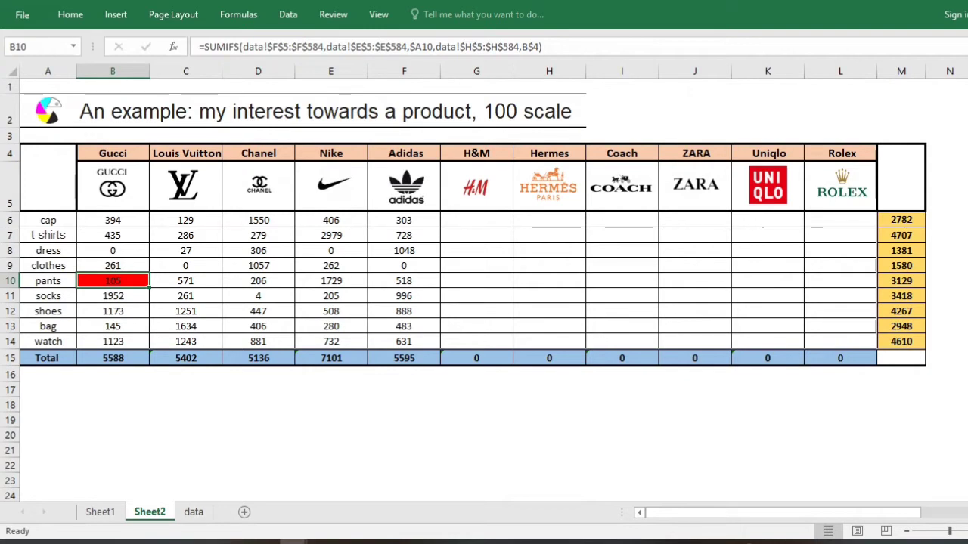
# Change the product filter in column E of the data sheet from socks to pants.
pyautogui.click(194, 512)
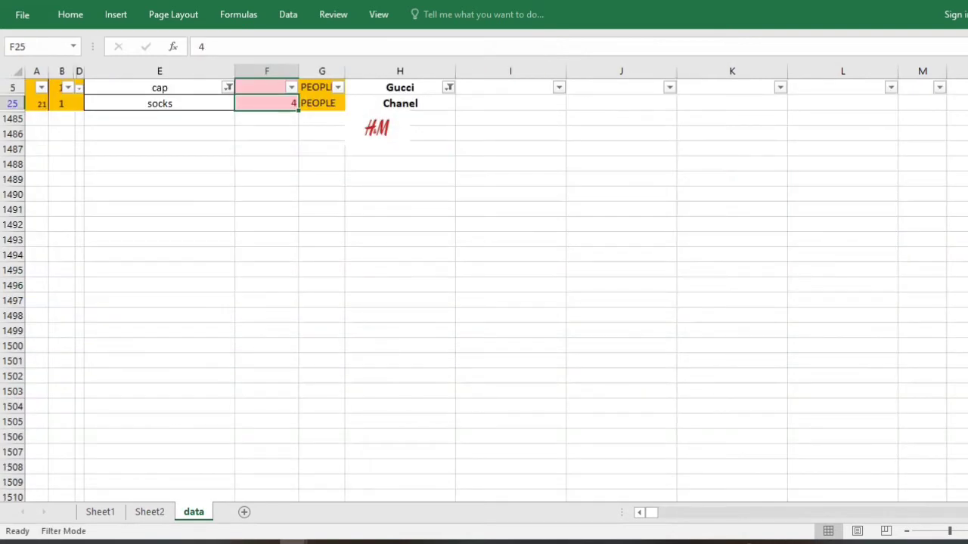
pyautogui.click(228, 87)
pyautogui.click(77, 319)
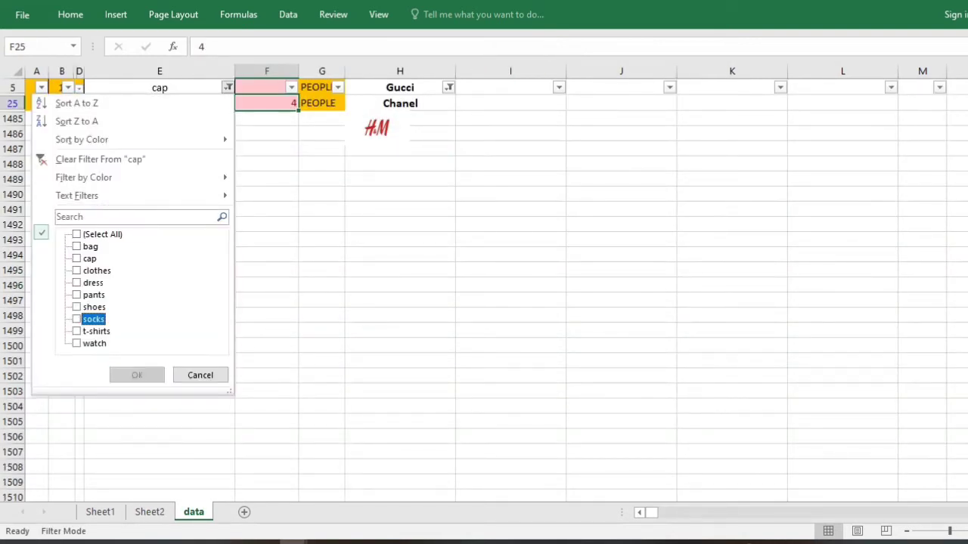
pyautogui.click(76, 295)
pyautogui.click(137, 375)
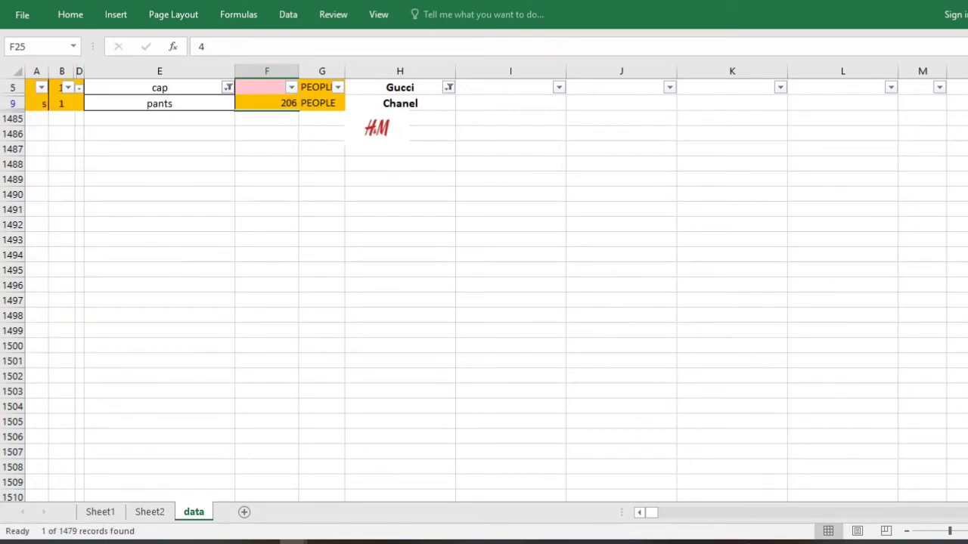
# Change the brand filter in column H of the data sheet from Chanel to Gucci.
pyautogui.click(449, 87)
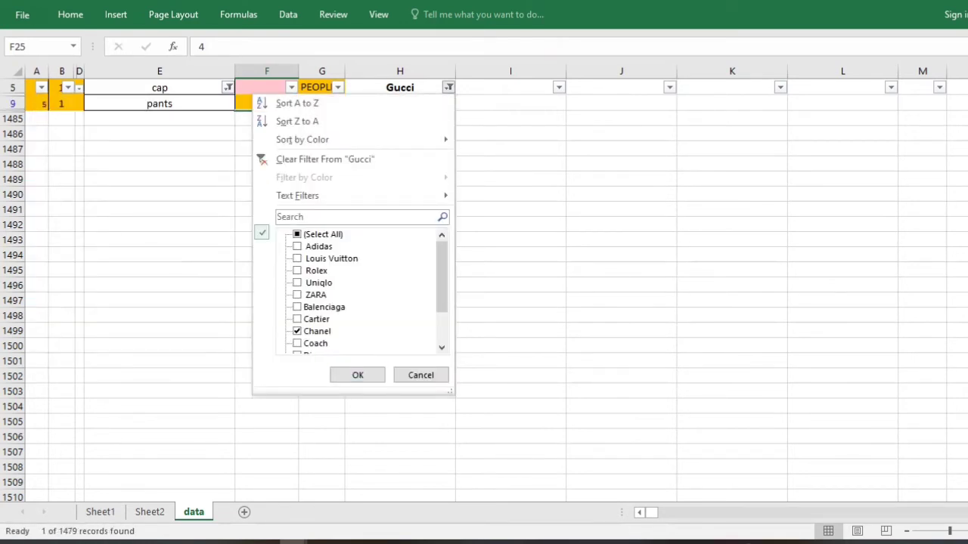
pyautogui.click(297, 331)
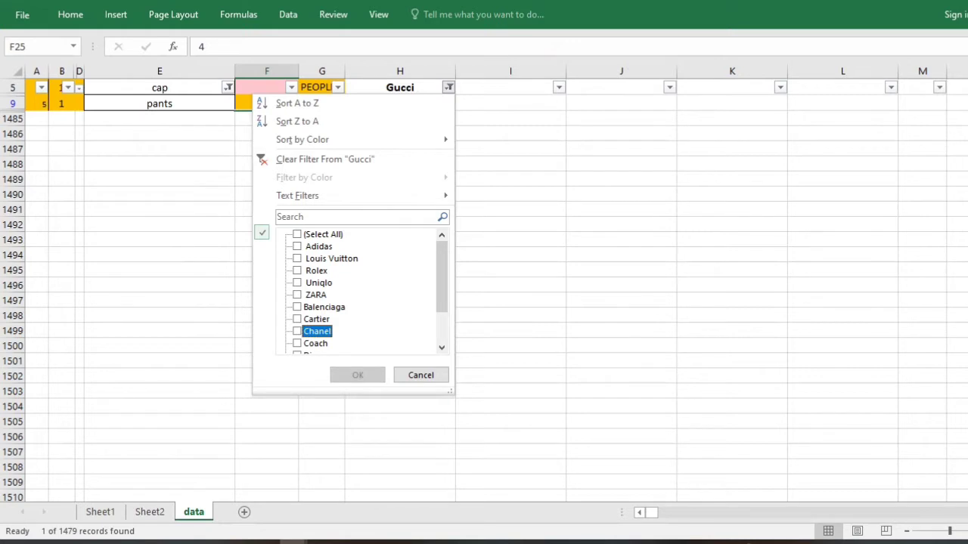
pyautogui.scroll(-2, 363, 292)
pyautogui.click(298, 319)
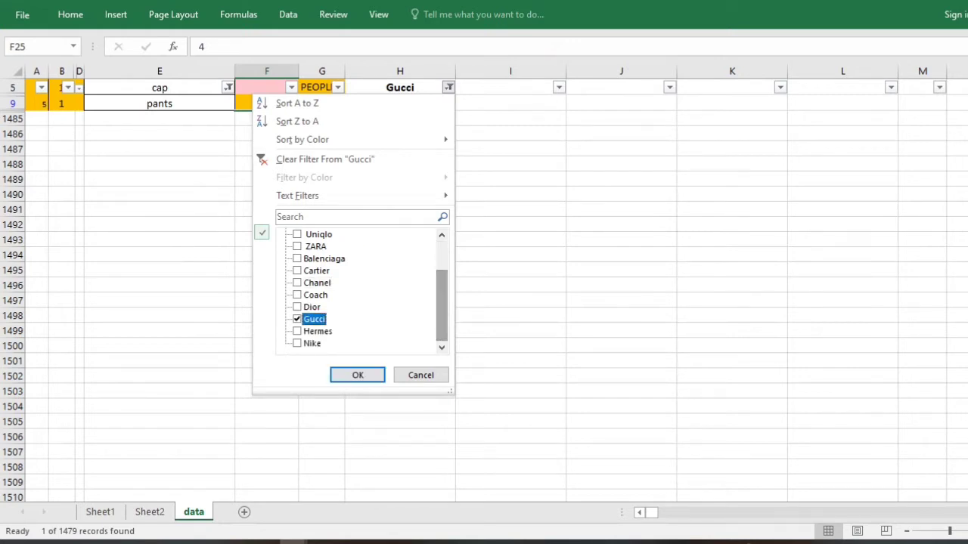
pyautogui.press('Return')
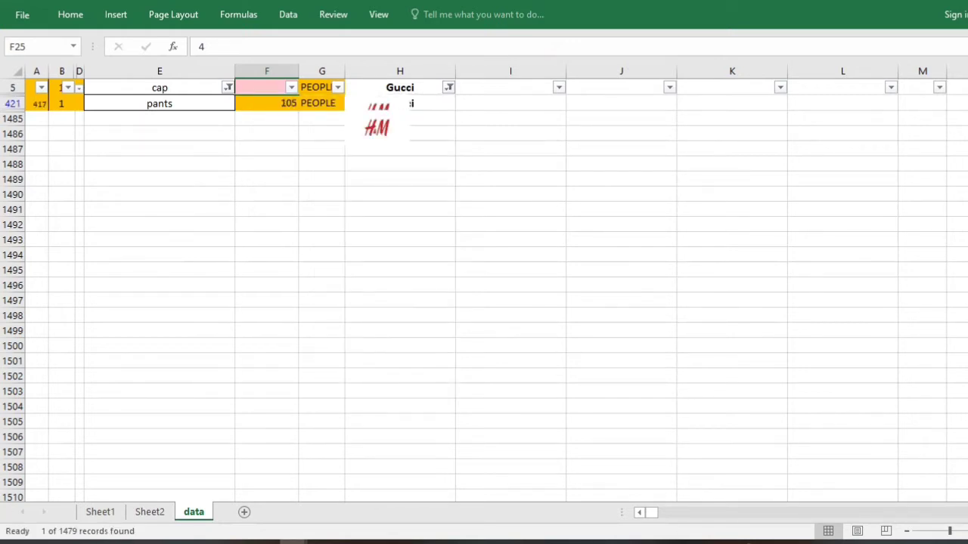
# Compare the filtered interest value in F421 with the pants and Gucci result on Sheet2, and pick the dress and Adidas result to check.
pyautogui.click(267, 104)
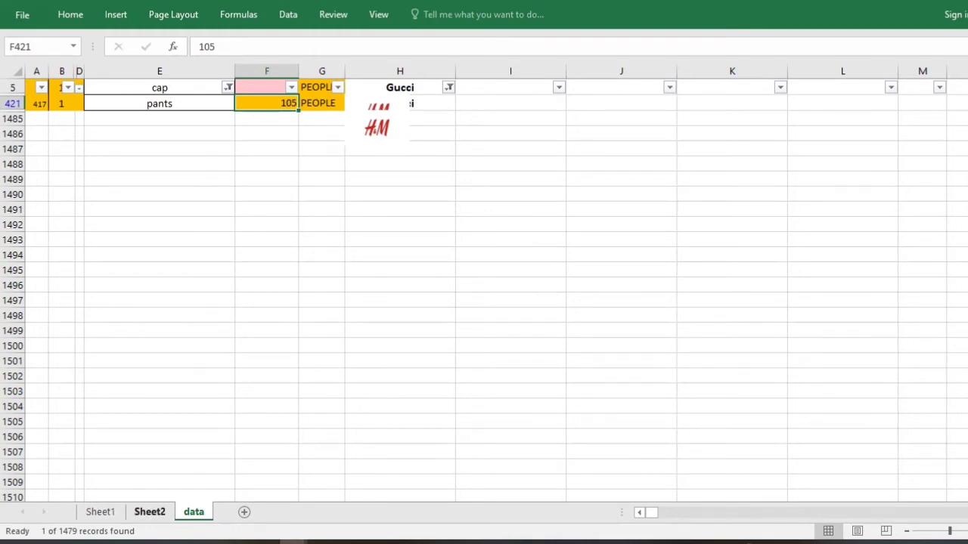
pyautogui.hotkey('ctrl', 'pageup')
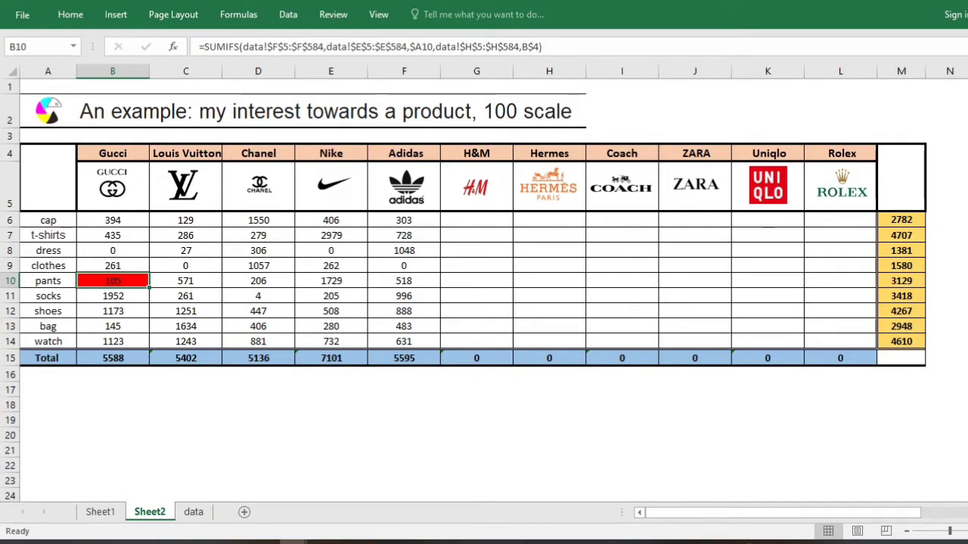
pyautogui.click(403, 250)
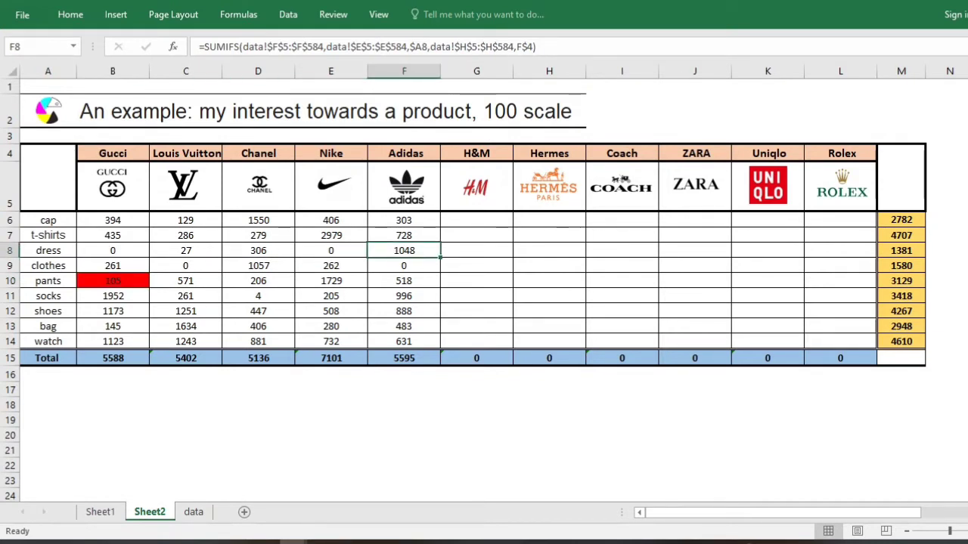
pyautogui.moveTo(406, 154); pyautogui.dragTo(404, 251)
pyautogui.click(403, 250)
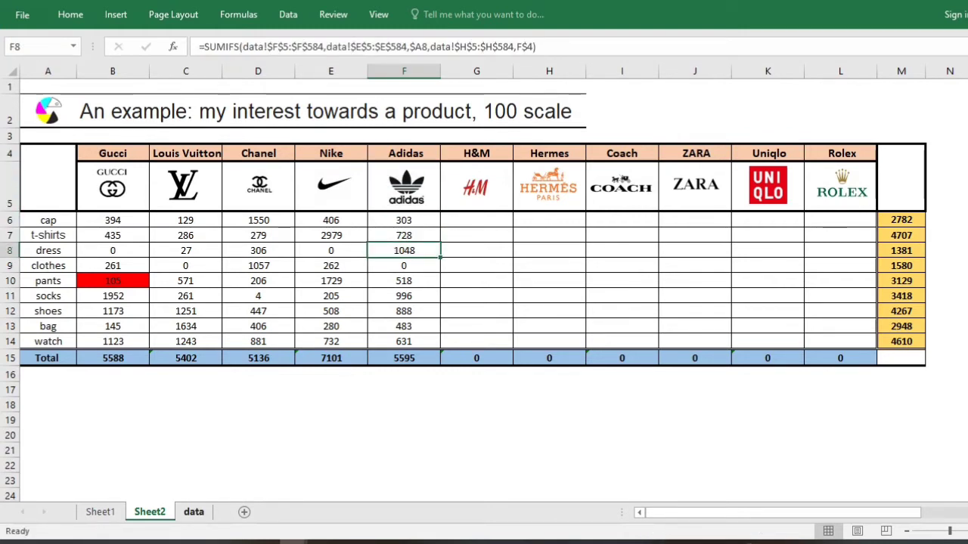
# Show all products again in the column E filter of the data sheet.
pyautogui.click(194, 512)
pyautogui.click(228, 88)
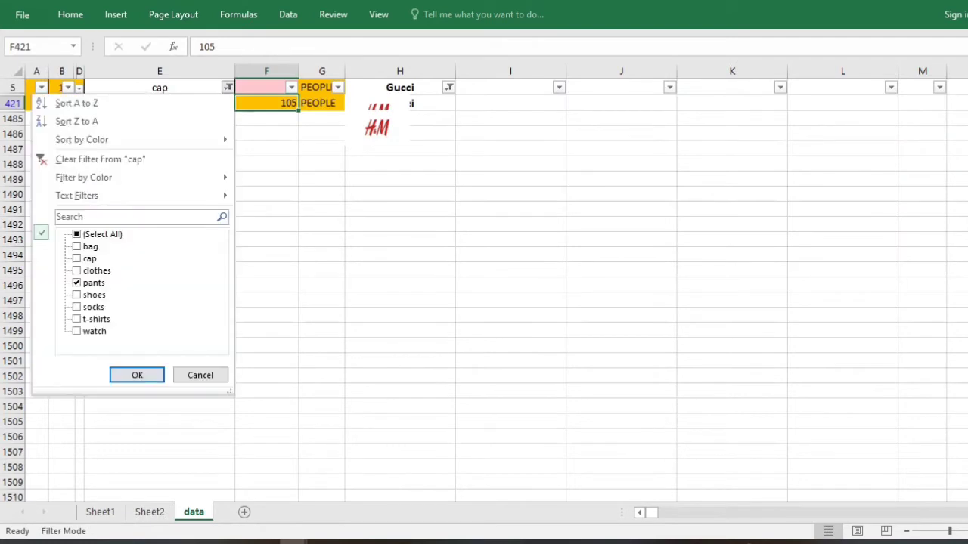
pyautogui.click(77, 283)
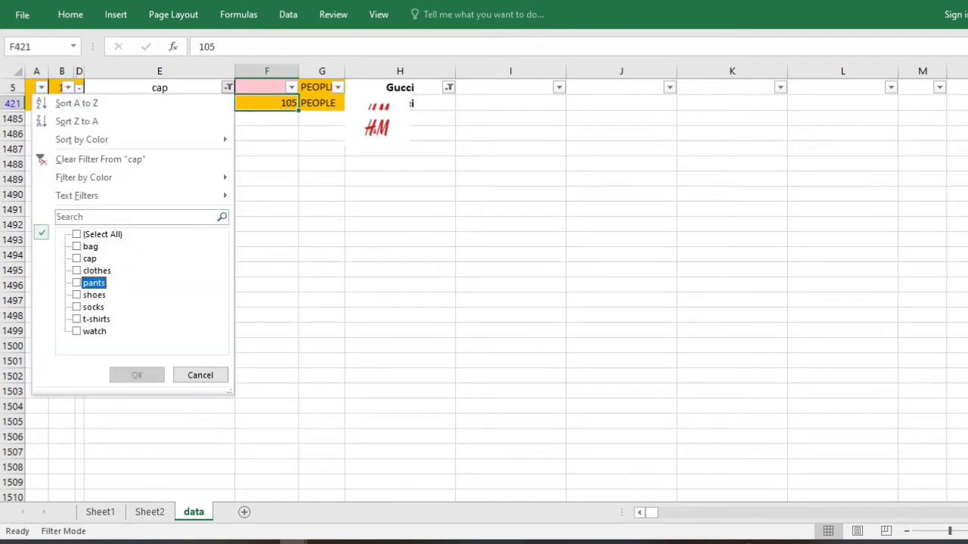
pyautogui.click(78, 234)
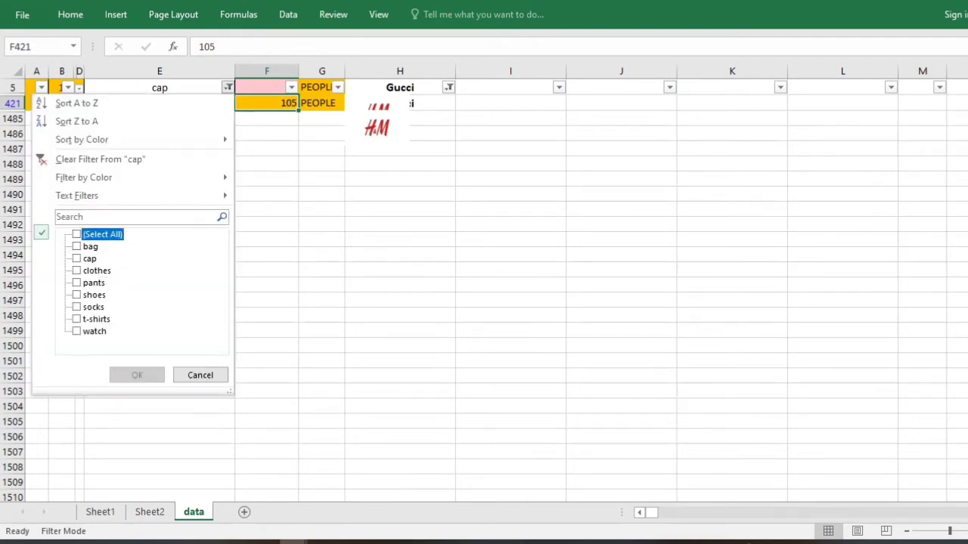
pyautogui.click(137, 375)
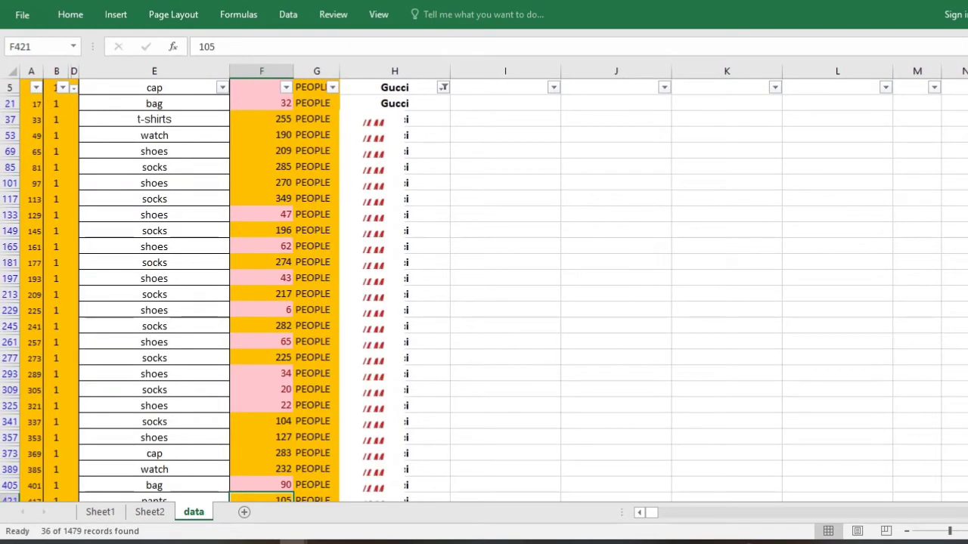
# Change the brand filter in column H from Gucci to Adidas.
pyautogui.click(443, 88)
pyautogui.click(292, 247)
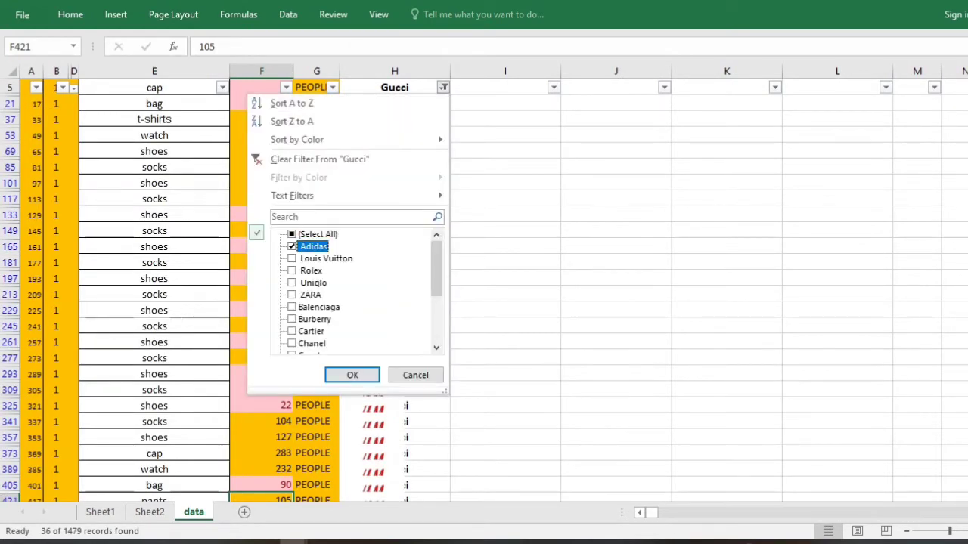
pyautogui.moveTo(436, 269); pyautogui.dragTo(436, 316)
pyautogui.click(292, 282)
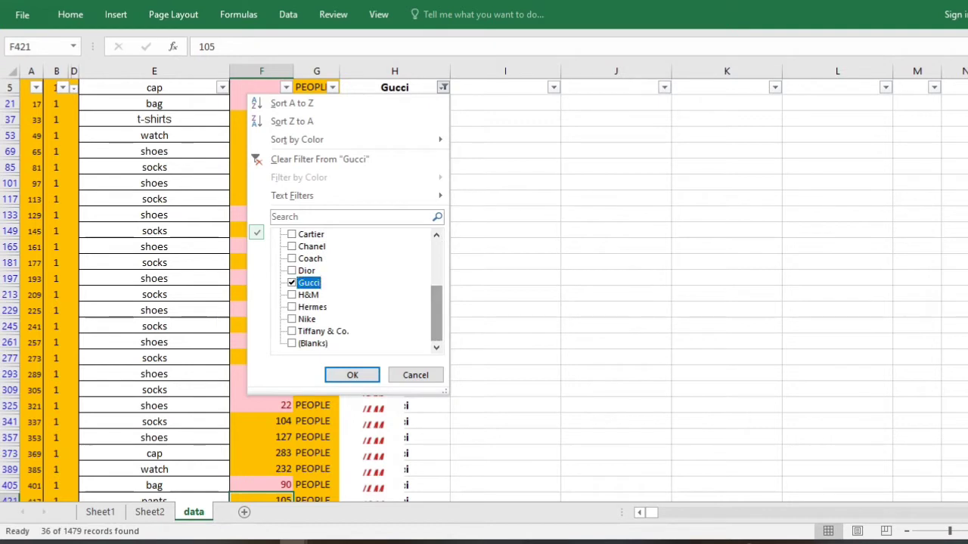
pyautogui.click(352, 375)
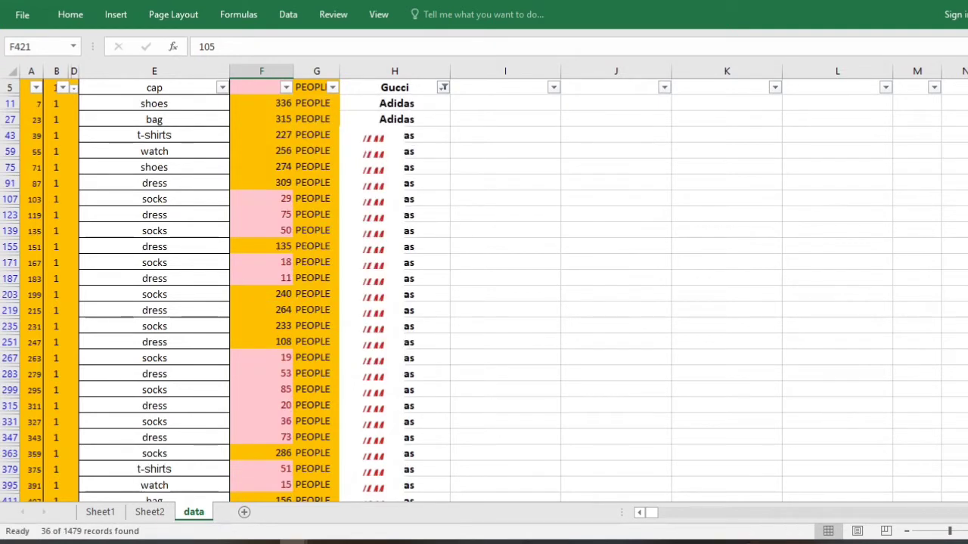
# Filter column E to show only dress, and select the filtered interest values F91:F347 to read their sum.
pyautogui.click(221, 87)
pyautogui.click(90, 235)
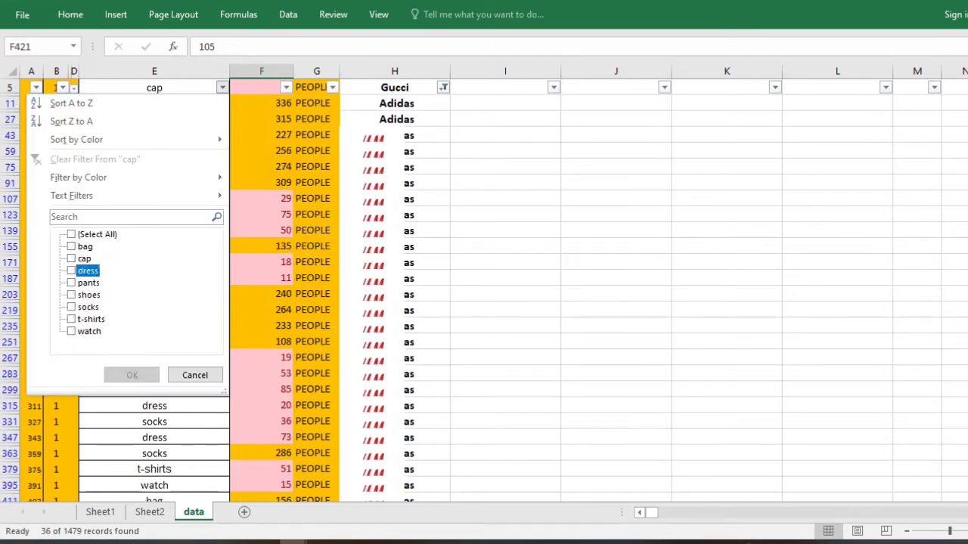
pyautogui.click(87, 270)
pyautogui.click(132, 375)
pyautogui.moveTo(266, 151); pyautogui.dragTo(287, 230)
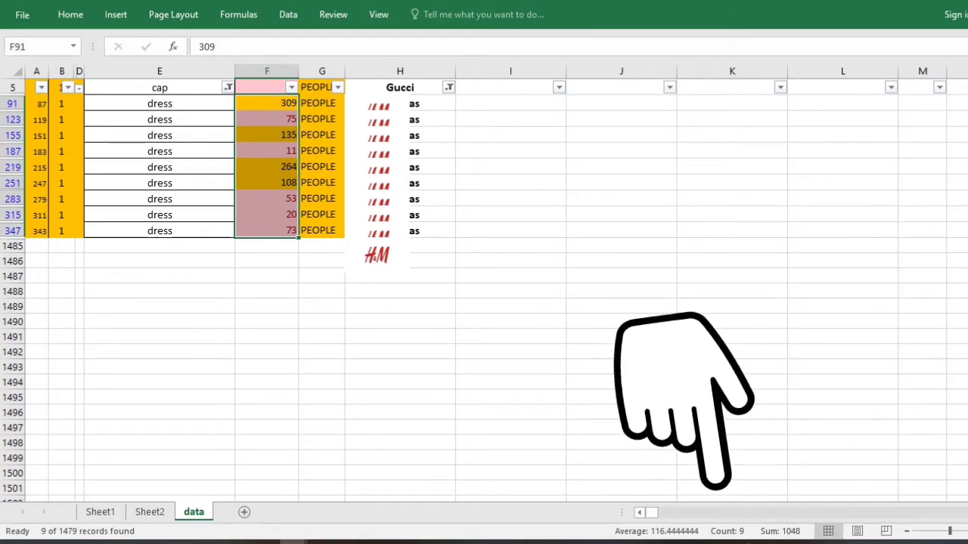
# Fill the dress and Adidas result in F8 on Sheet2 with red.
pyautogui.click(148, 512)
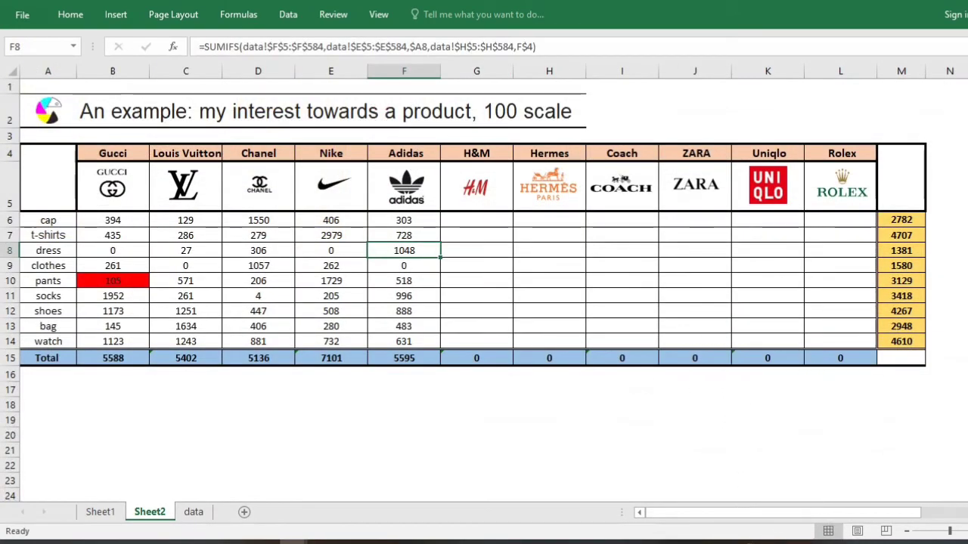
pyautogui.click(70, 14)
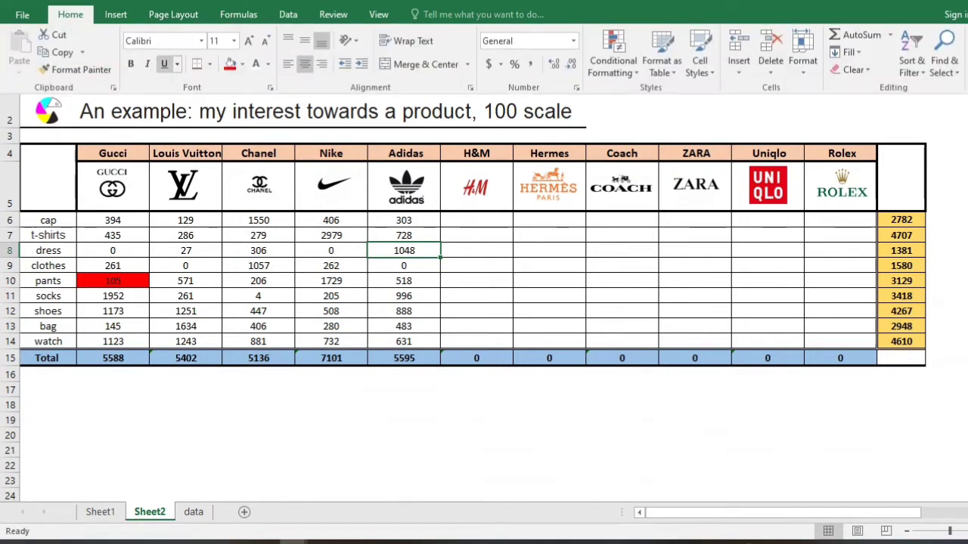
pyautogui.click(230, 64)
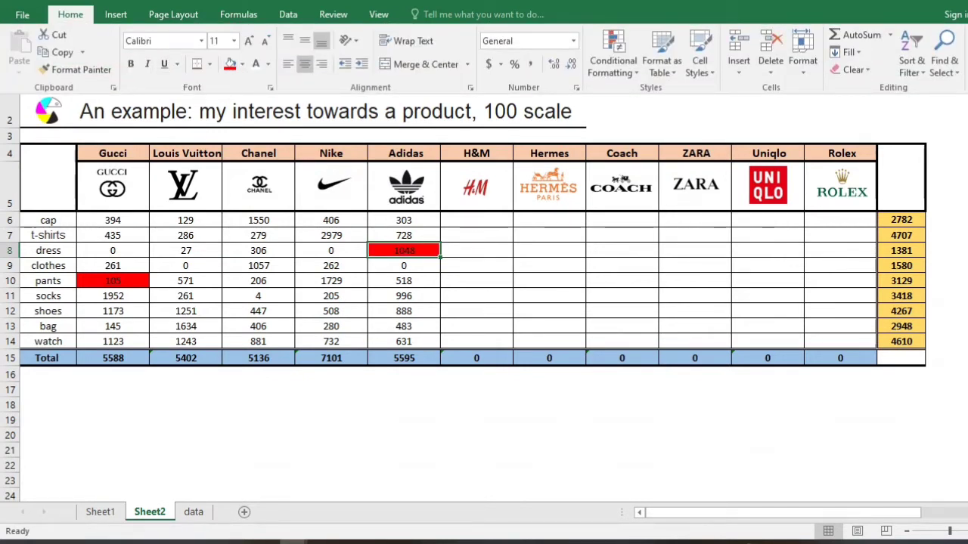
# Review the SUMIFS formulas in the Adidas column on Sheet2, examining the ranges and criteria used in F6.
pyautogui.click(194, 513)
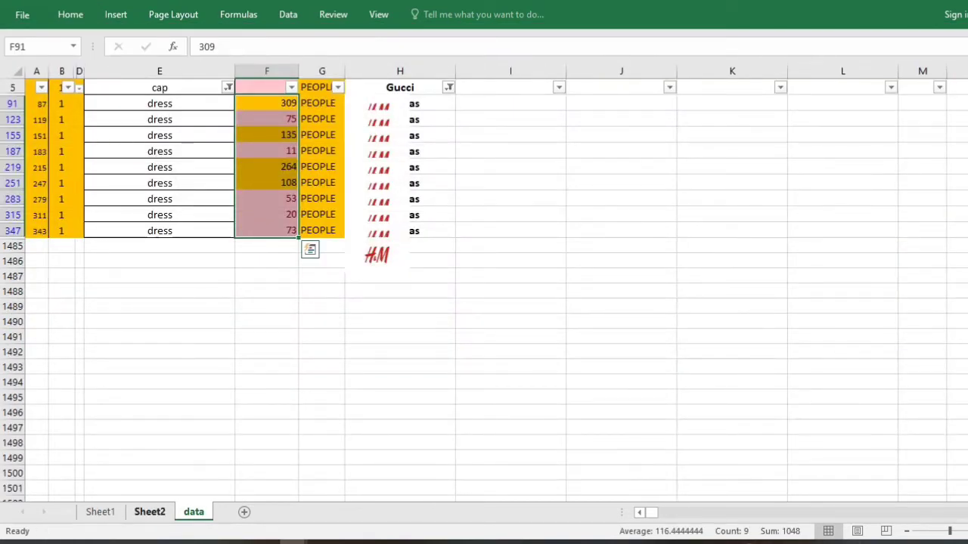
pyautogui.click(150, 512)
pyautogui.click(404, 436)
pyautogui.click(404, 235)
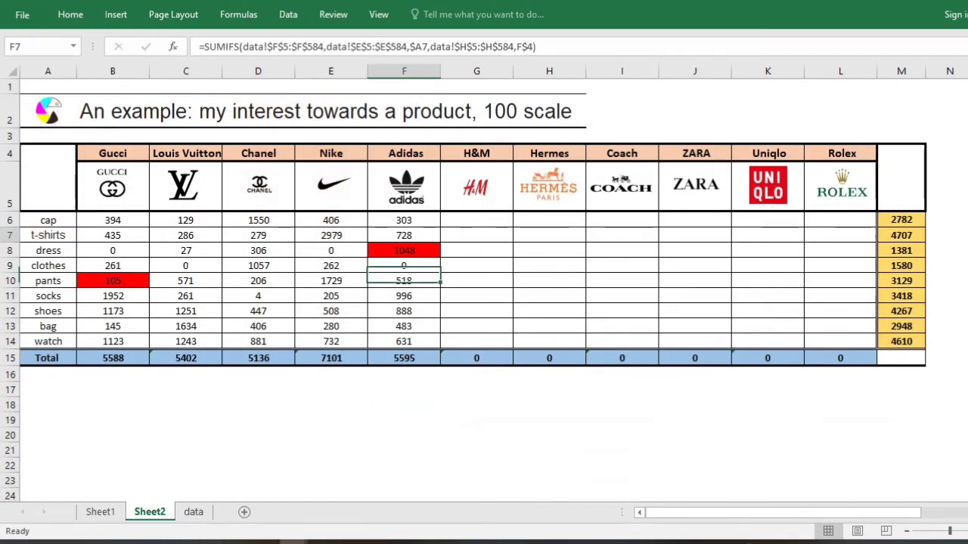
pyautogui.click(404, 220)
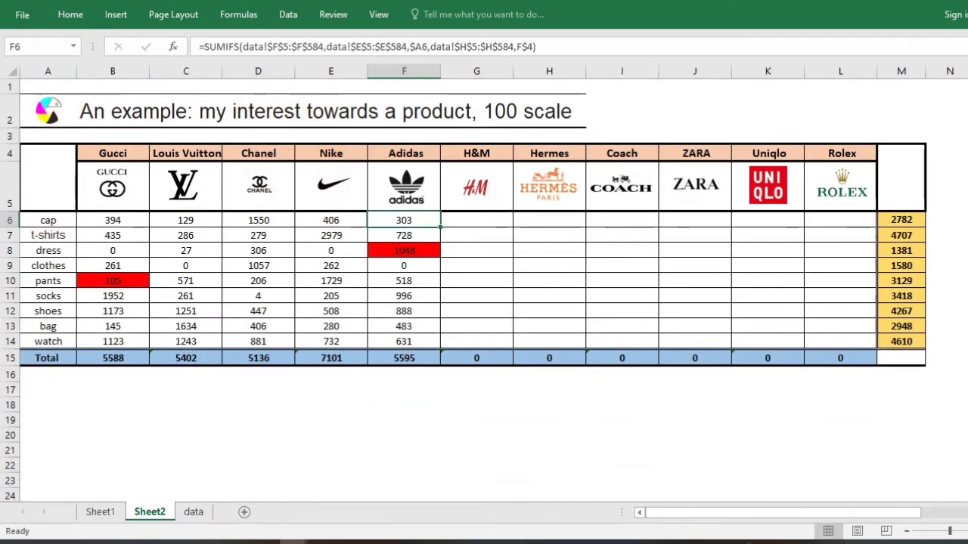
pyautogui.moveTo(264, 47); pyautogui.dragTo(536, 47)
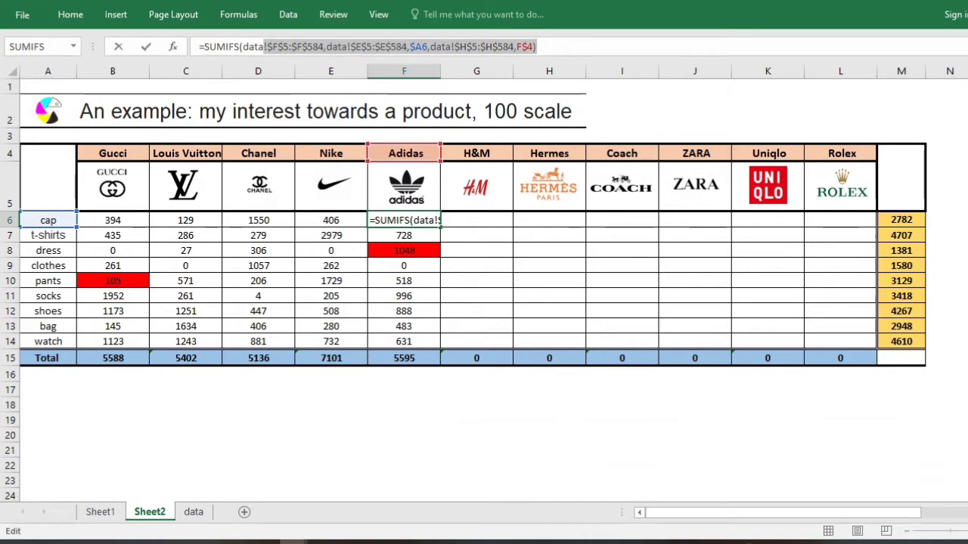
pyautogui.press('Return')
pyautogui.press('Up')
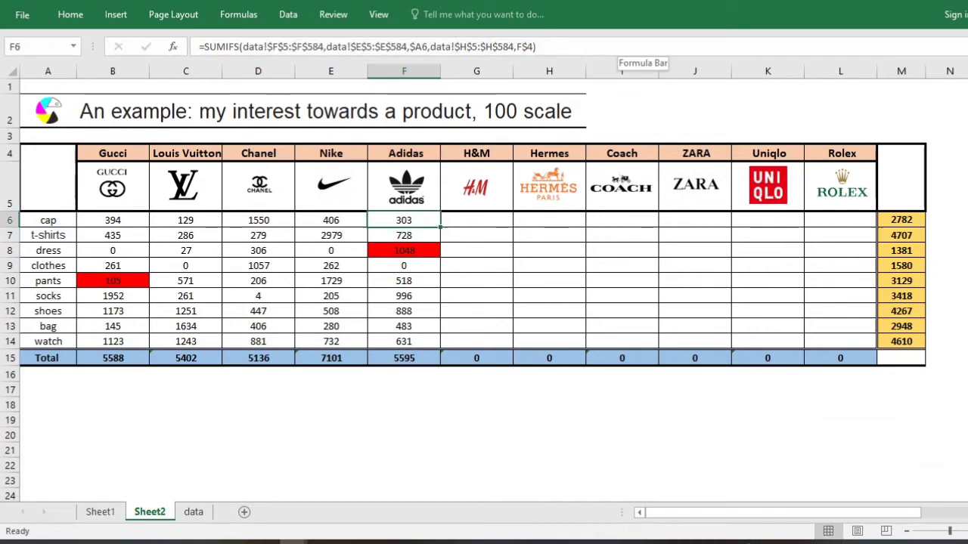
pyautogui.press('Right')
pyautogui.press('Left')
pyautogui.press('Left')
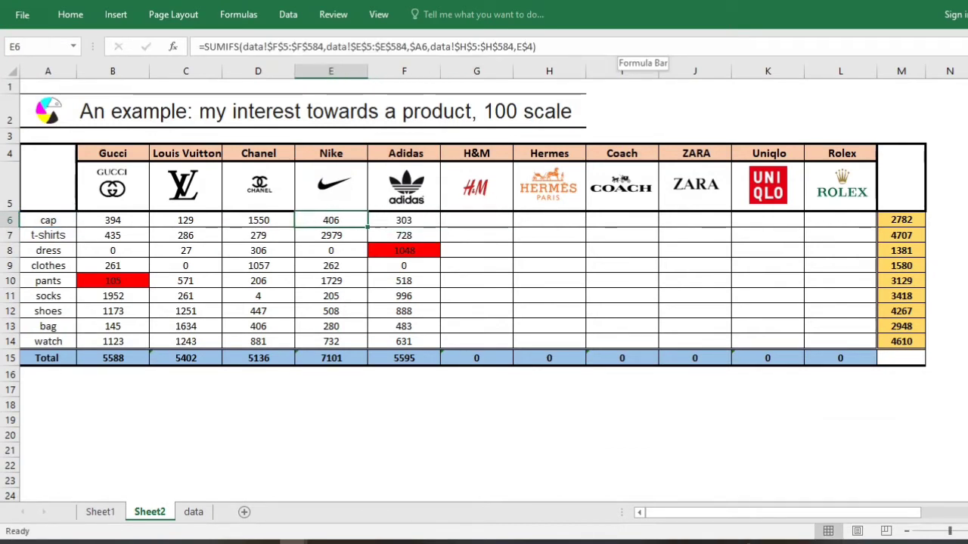
pyautogui.press('Right')
pyautogui.press('Right')
pyautogui.press('Right')
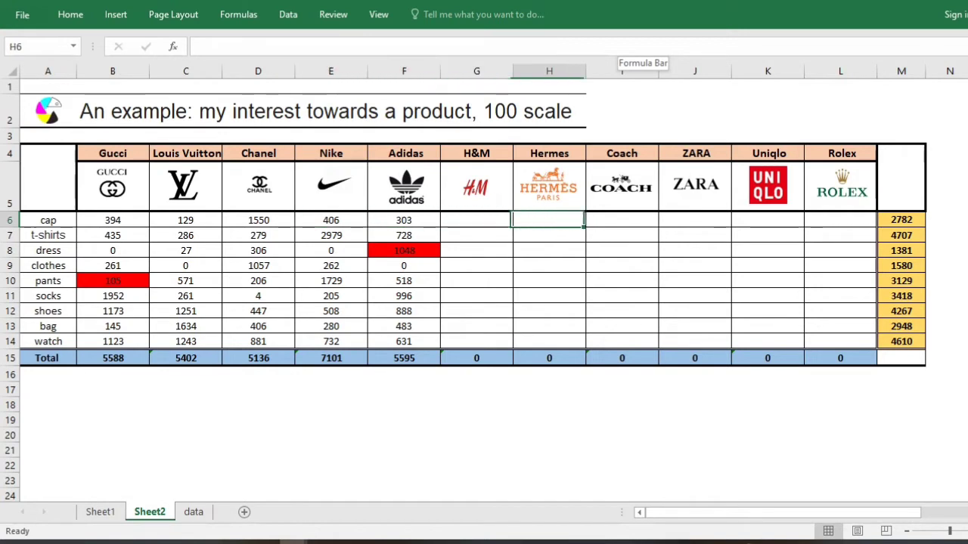
pyautogui.press('Right')
pyautogui.press('Left')
pyautogui.press('Left')
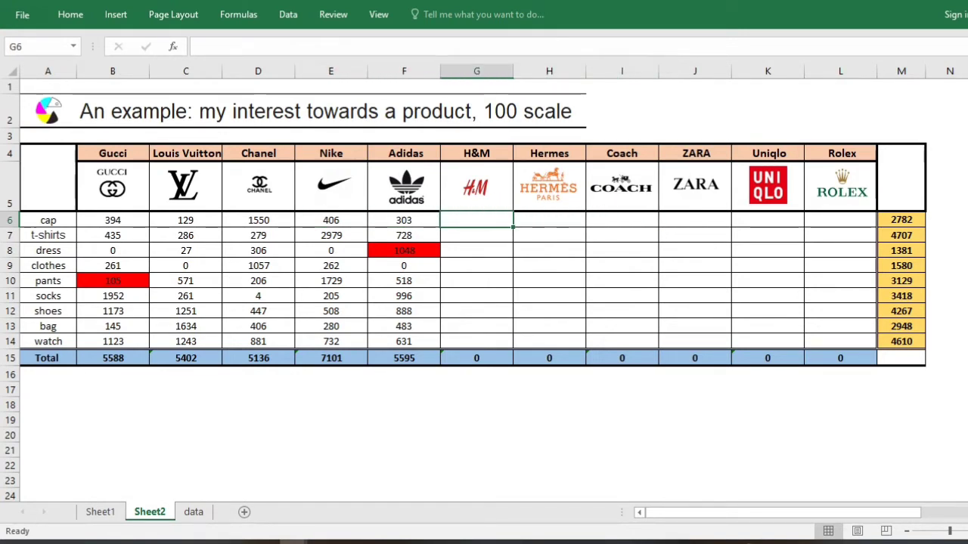
# Restore all products in the column E filter of the data sheet, removing the dress restriction.
pyautogui.click(194, 513)
pyautogui.click(267, 366)
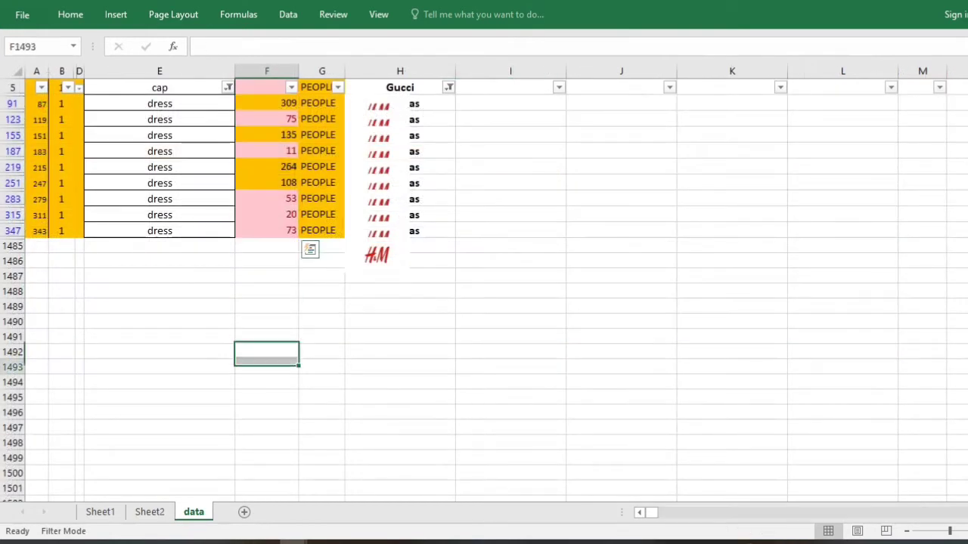
pyautogui.click(159, 199)
pyautogui.click(160, 88)
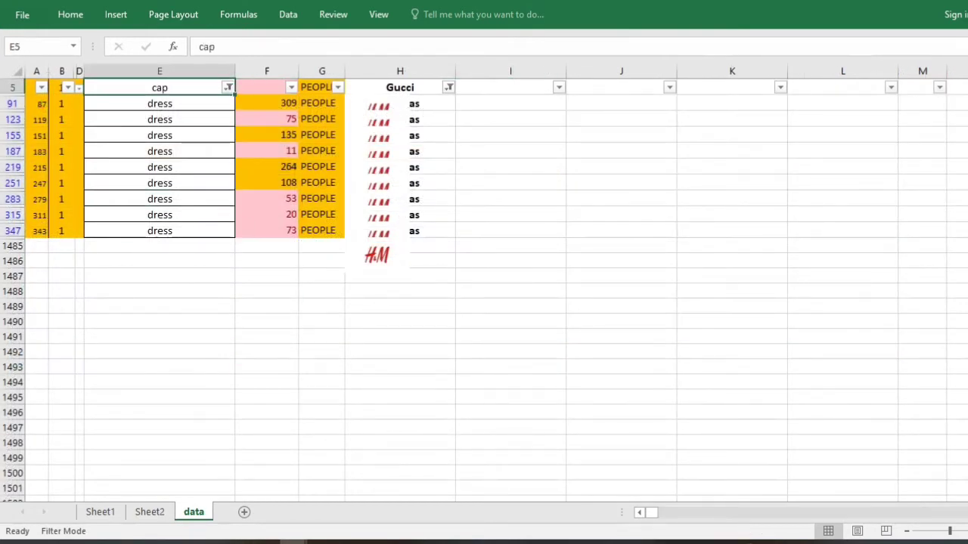
pyautogui.click(228, 88)
pyautogui.click(78, 234)
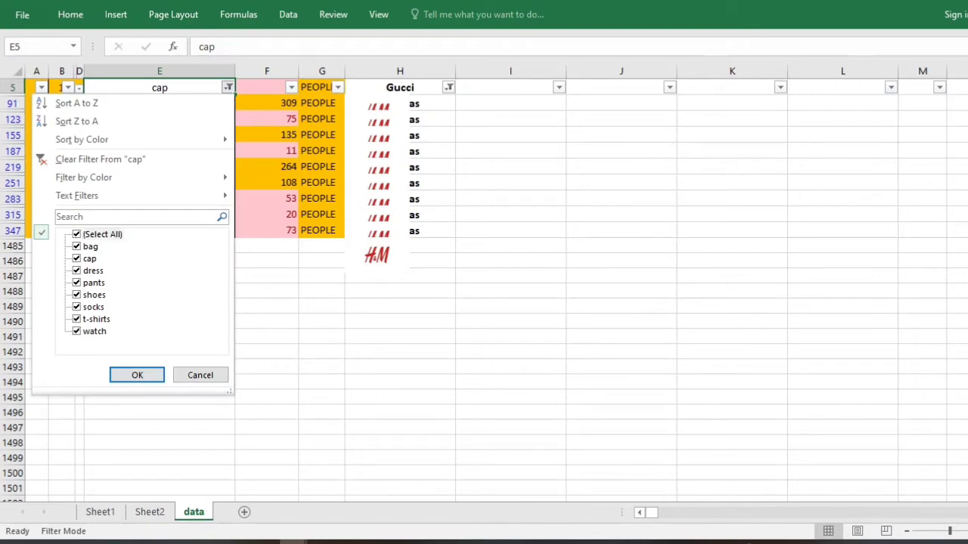
pyautogui.click(136, 375)
# Remove the Adidas restriction from the column H filter so every brand is included.
pyautogui.click(444, 87)
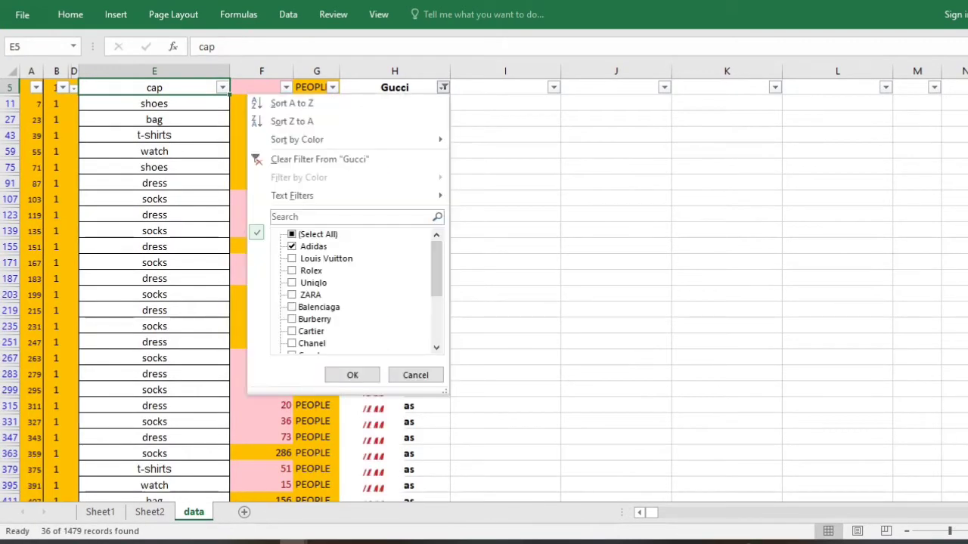
pyautogui.click(292, 235)
pyautogui.click(353, 375)
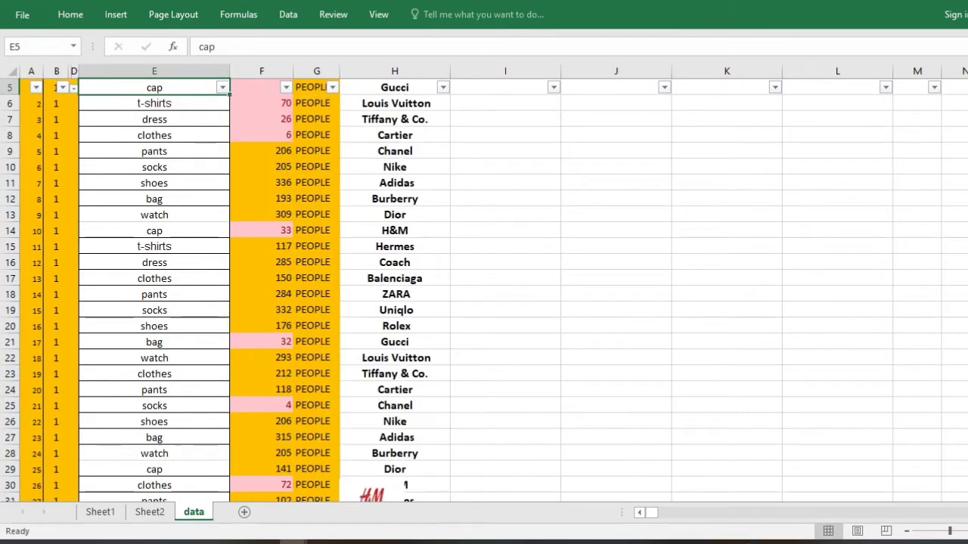
# Examine the header rows above the unfiltered data on the data sheet.
pyautogui.click(261, 278)
pyautogui.press('Left')
pyautogui.hotkey('ctrl', 'Up')
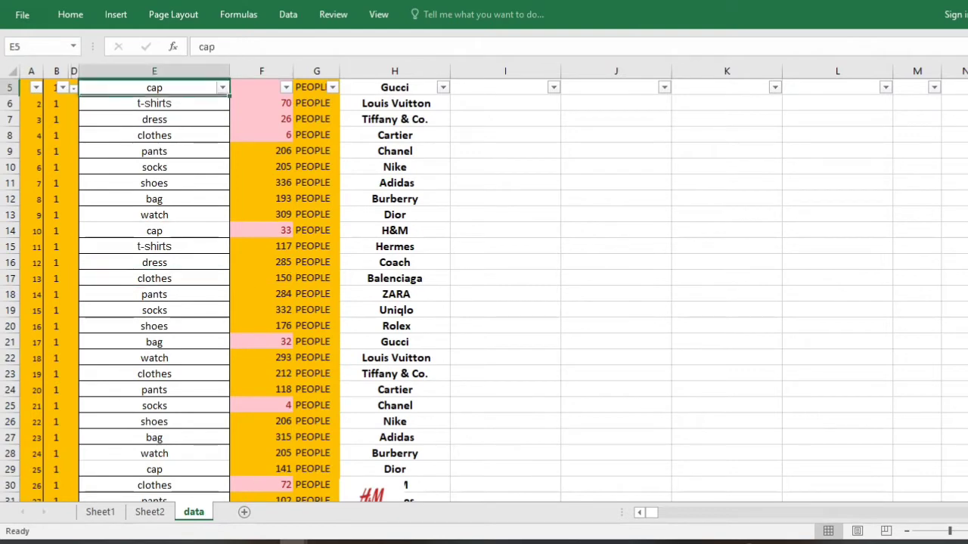
pyautogui.press('Up')
pyautogui.press('Up')
pyautogui.press('Up')
pyautogui.press('Up')
pyautogui.press('Down')
pyautogui.press('Down')
pyautogui.press('Down')
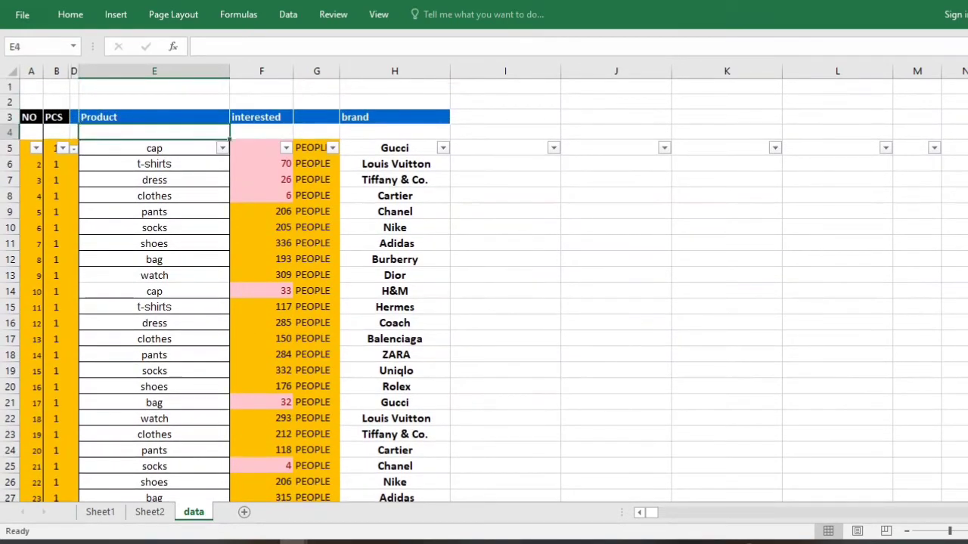
pyautogui.press('Down')
pyautogui.hotkey('ctrl', 'a')
pyautogui.press('Down')
pyautogui.press('Down')
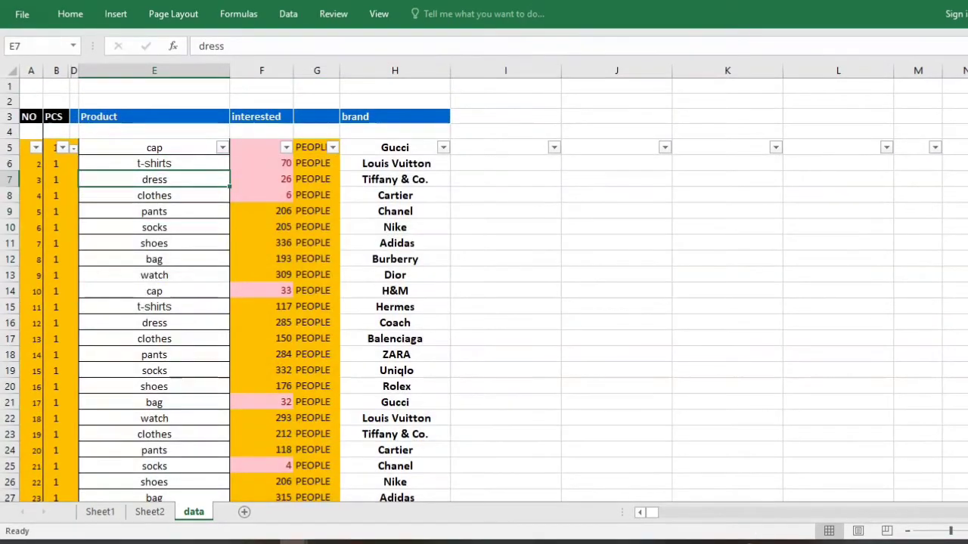
pyautogui.press('Up')
pyautogui.press('Up')
pyautogui.press('Up')
pyautogui.press('Up')
# Name the product entries in column E of the data sheet, from E5 down to row 584, product1.
pyautogui.press('Down')
pyautogui.press('Down')
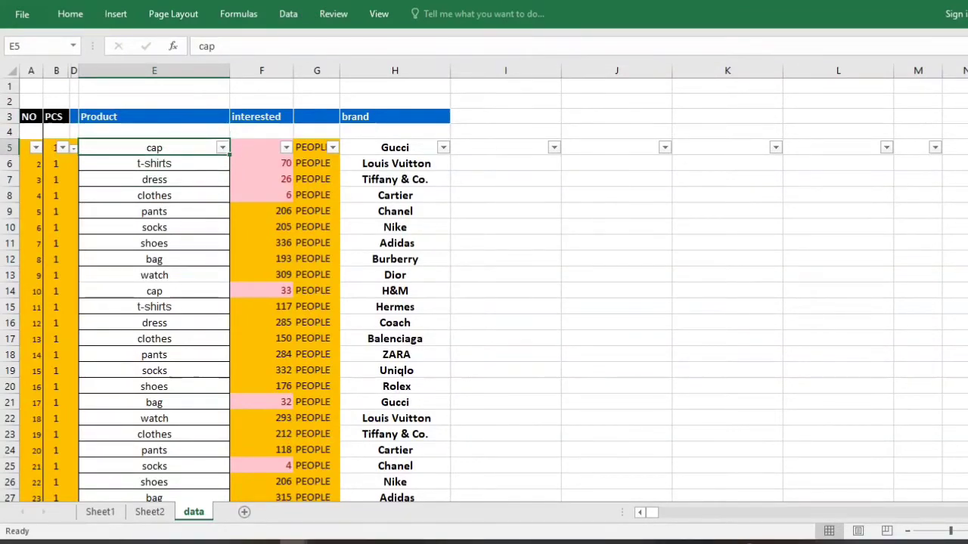
pyautogui.hotkey('ctrl', 'shift', 'Down')
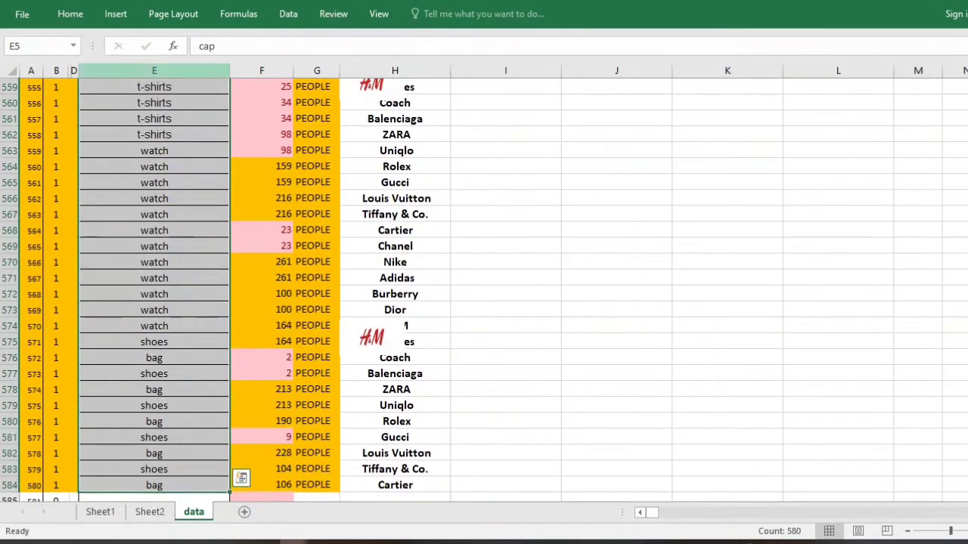
pyautogui.click(38, 46)
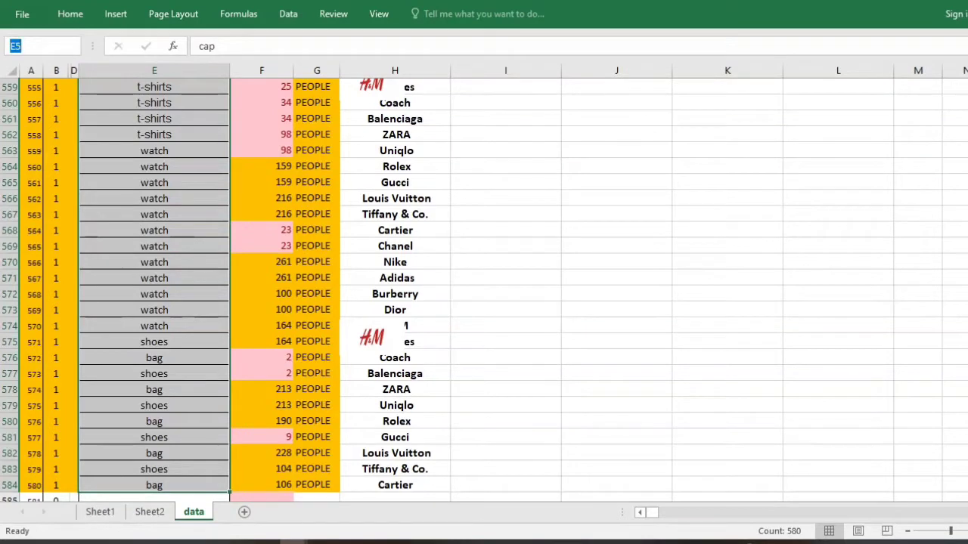
pyautogui.write('product1')
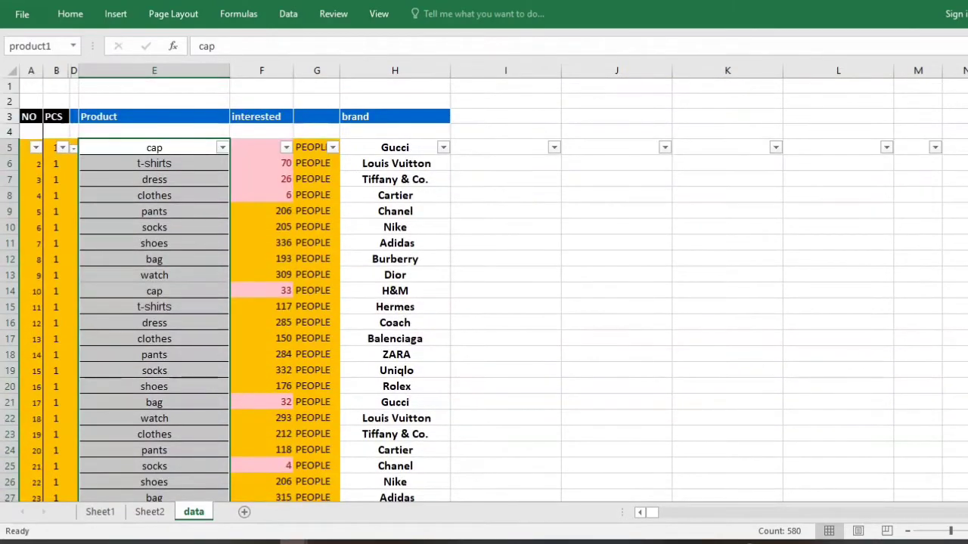
# Name the interest figures in column F, from F5 down to row 584, people1.
pyautogui.click(261, 147)
pyautogui.hotkey('ctrl', 'shift', 'Down')
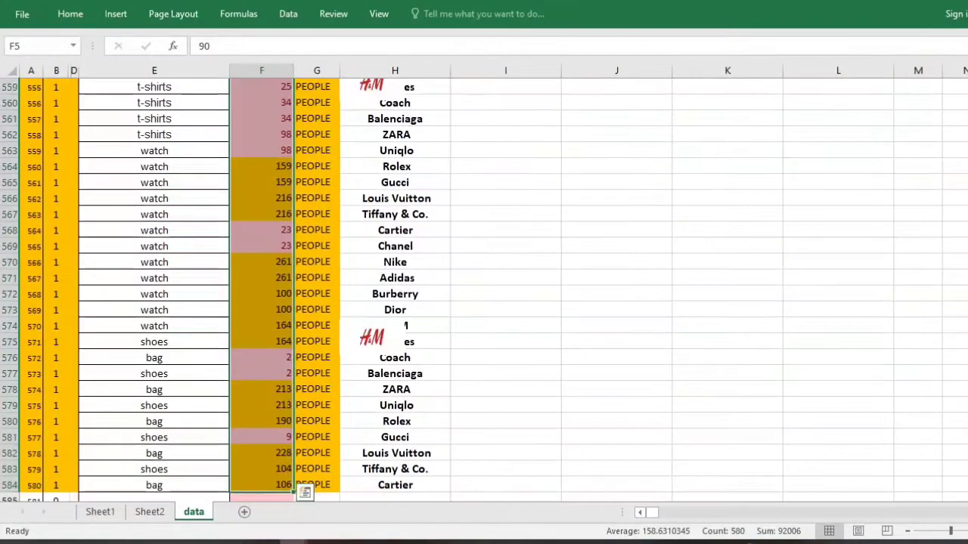
pyautogui.click(15, 47)
pyautogui.write('pep')
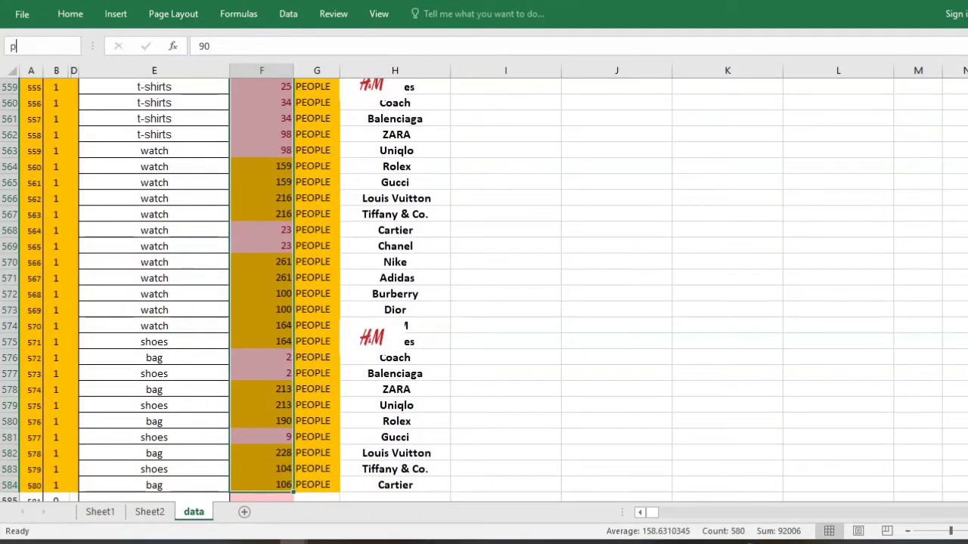
pyautogui.press('BackSpace')
pyautogui.write('ople1')
pyautogui.press('Return')
# Select the brand entries in column H, from H5 down to row 584.
pyautogui.scroll(20, 484, 290)
pyautogui.click(394, 148)
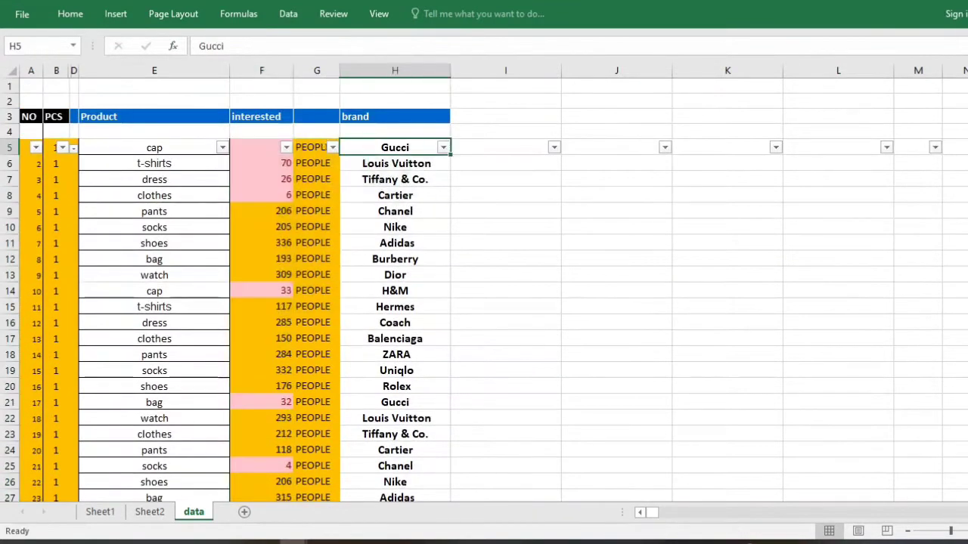
pyautogui.hotkey('ctrl', 'shift', 'Down')
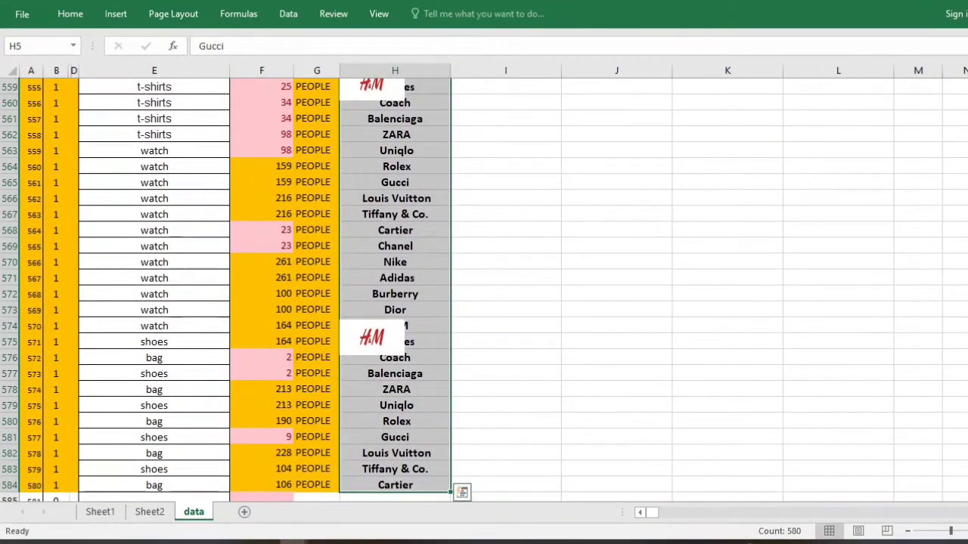
pyautogui.click(38, 46)
pyautogui.write('brand1')
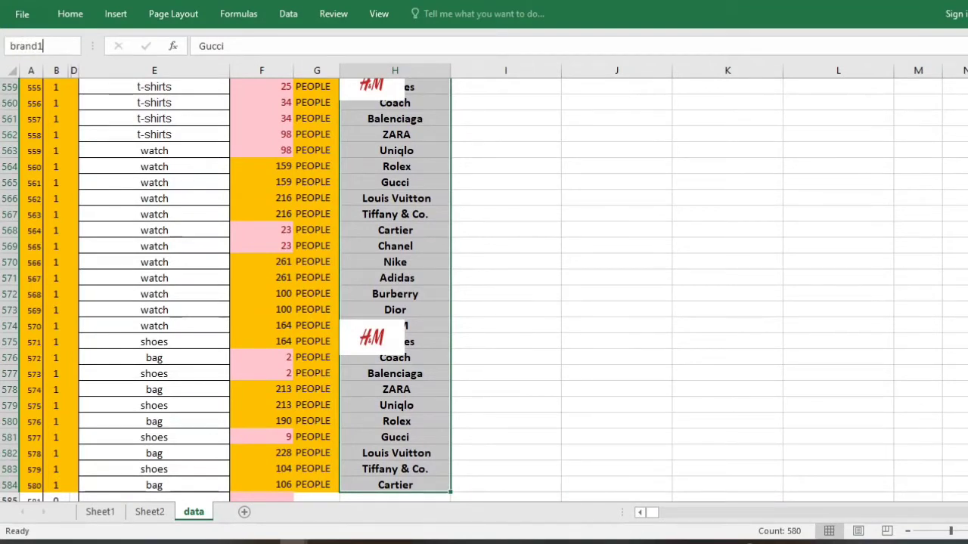
pyautogui.press('BackSpace')
pyautogui.press('BackSpace')
pyautogui.press('BackSpace')
pyautogui.press('BackSpace')
pyautogui.press('BackSpace')
pyautogui.press('BackSpace')
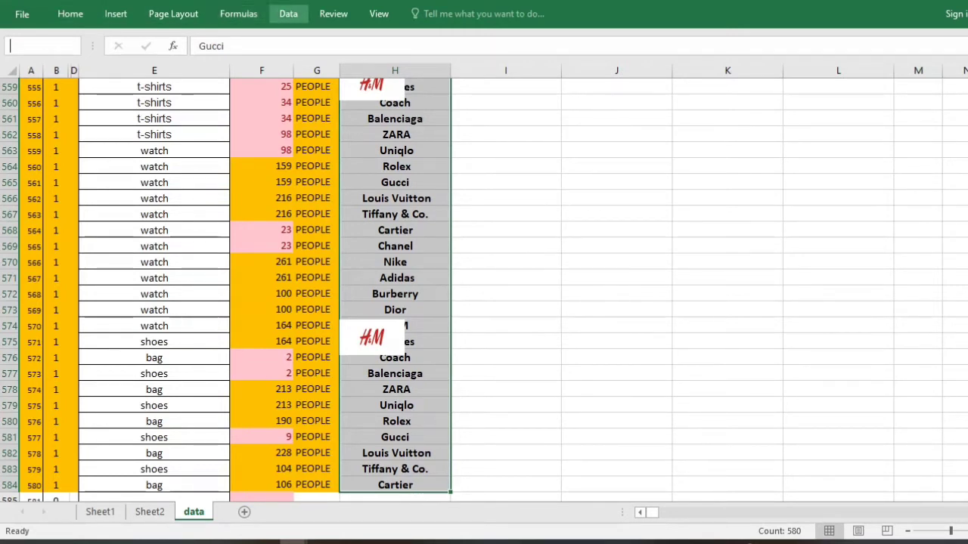
# Define the workbook-scoped name brand1 for the range data!$H$5:$H$584 in the Name Manager.
pyautogui.click(288, 14)
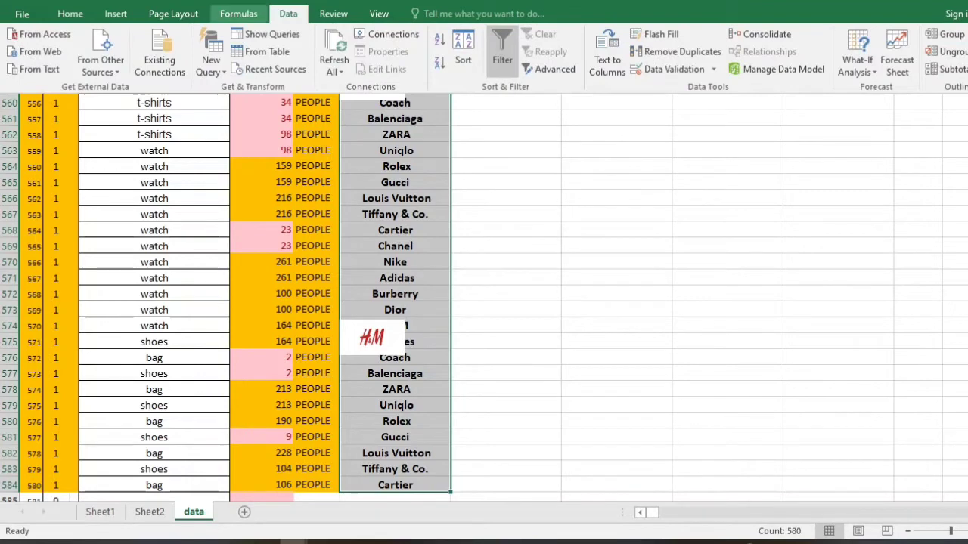
pyautogui.click(238, 14)
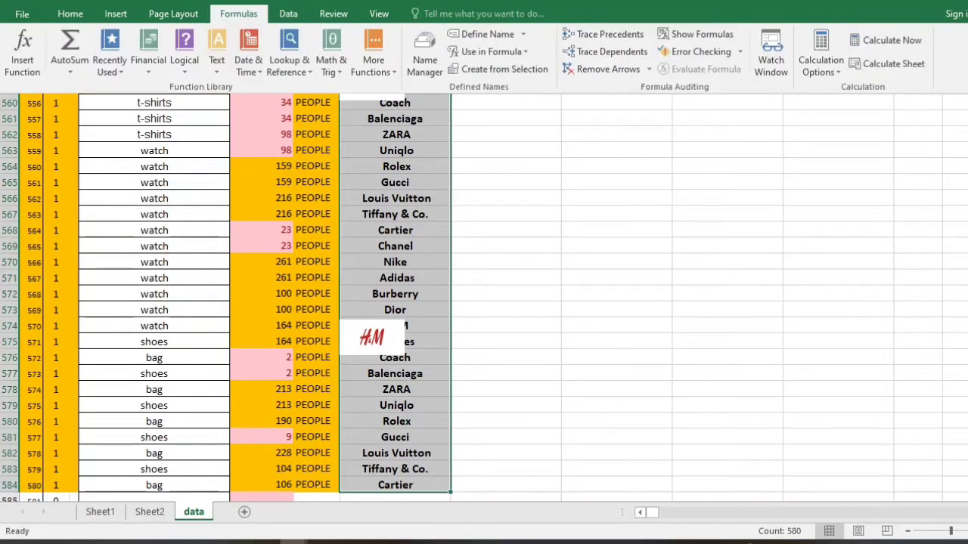
pyautogui.click(425, 53)
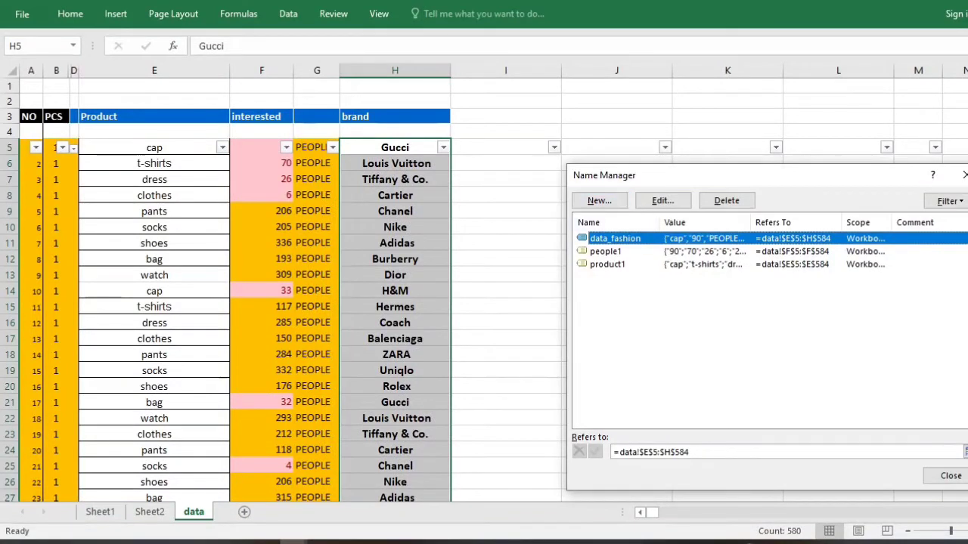
pyautogui.click(606, 251)
pyautogui.click(607, 264)
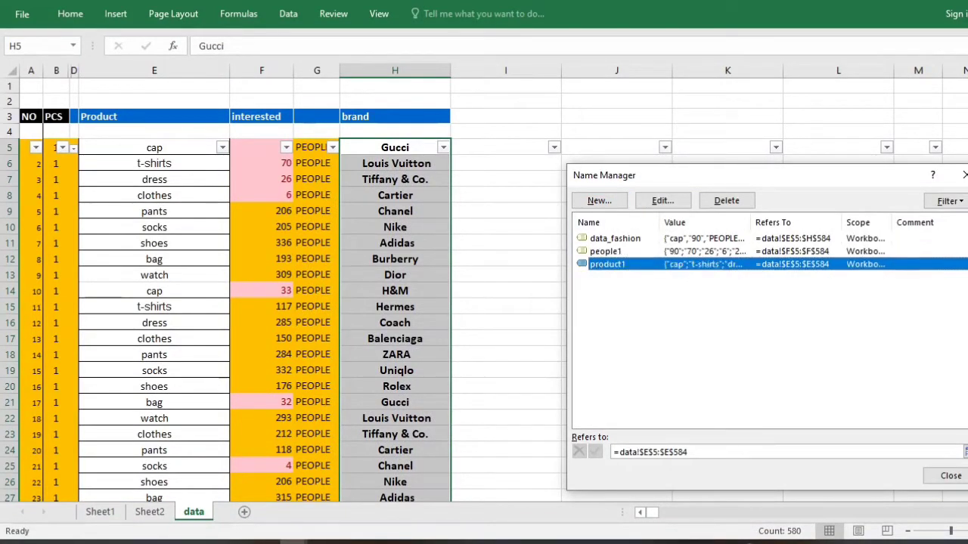
pyautogui.click(615, 239)
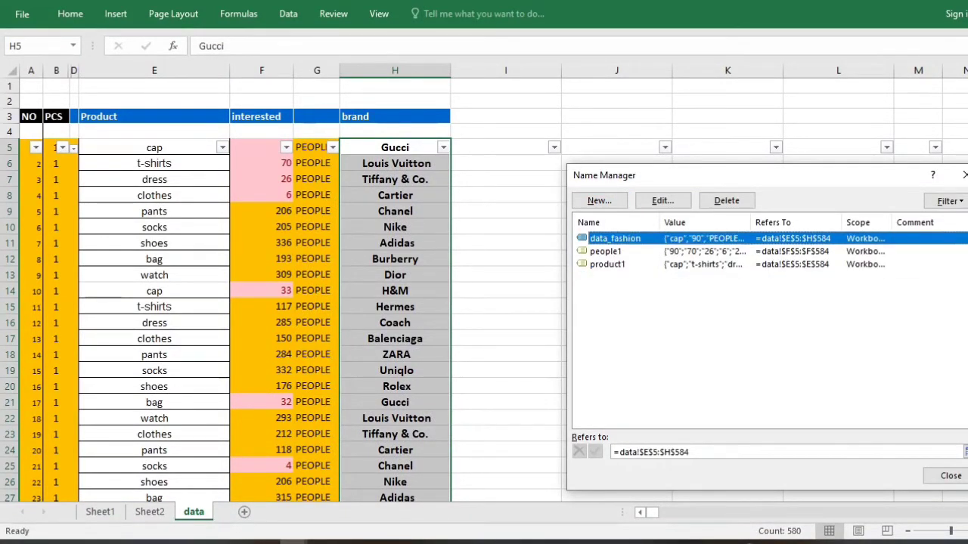
pyautogui.click(599, 200)
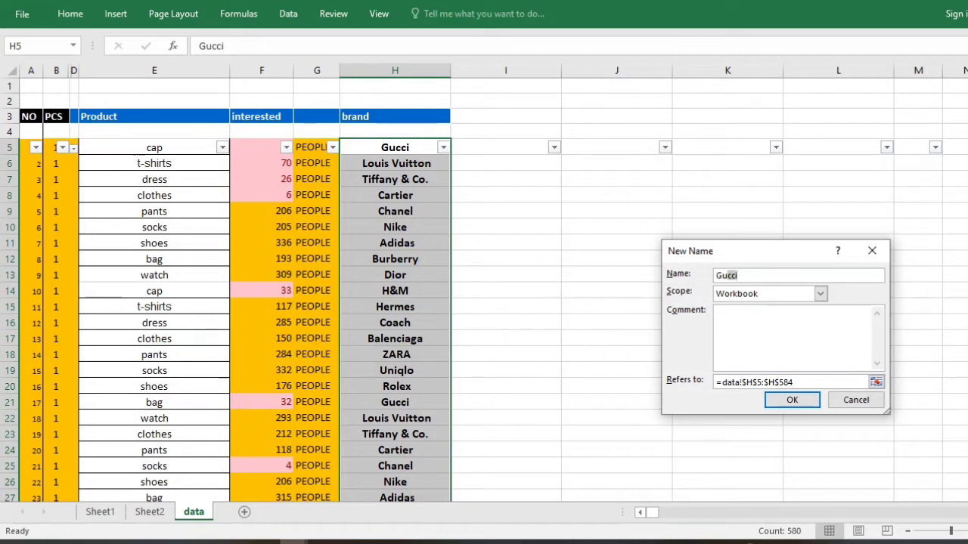
pyautogui.write('brand')
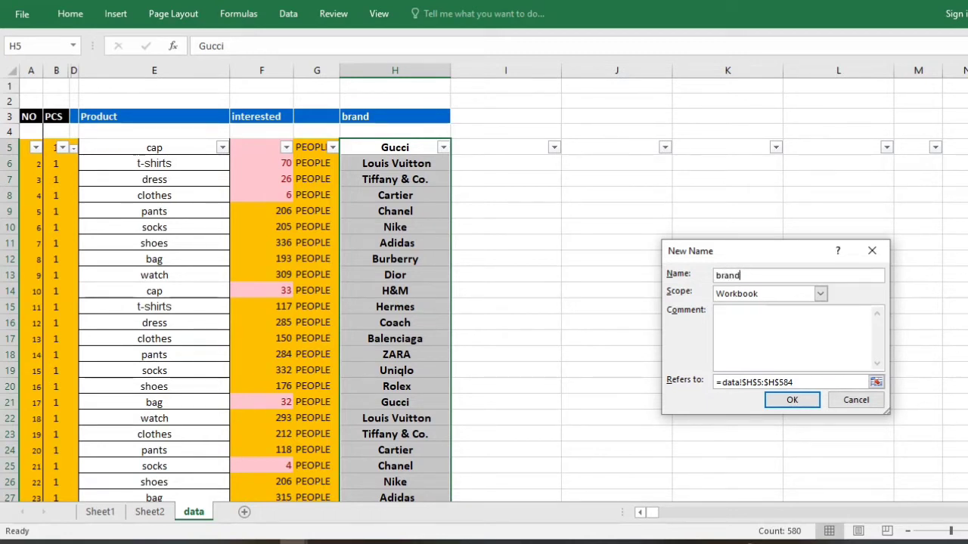
pyautogui.write('1')
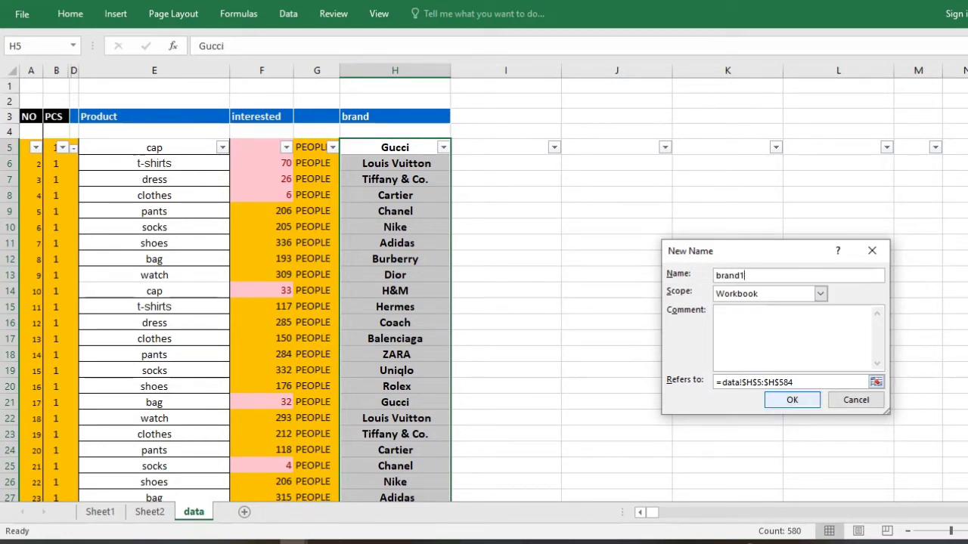
pyautogui.moveTo(735, 383); pyautogui.dragTo(794, 382)
pyautogui.press('Return')
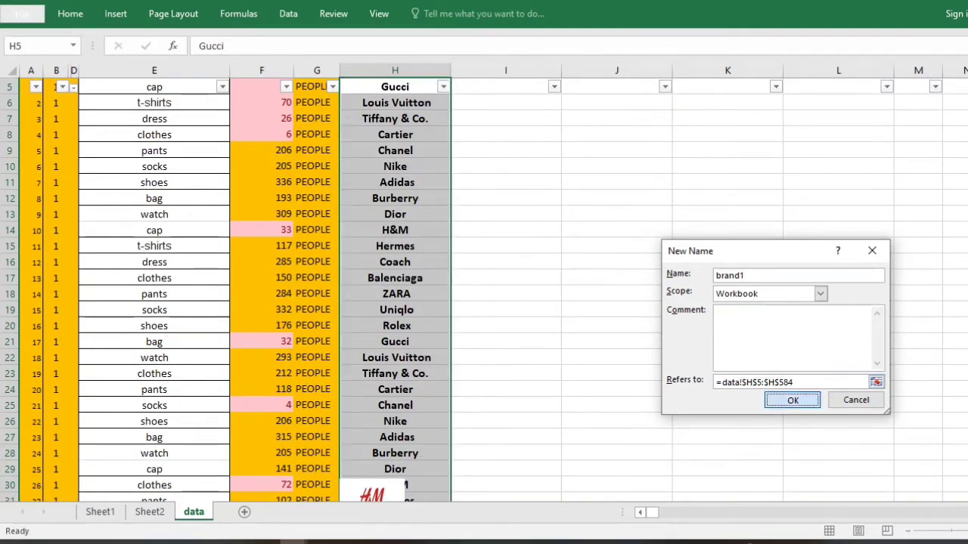
pyautogui.click(950, 476)
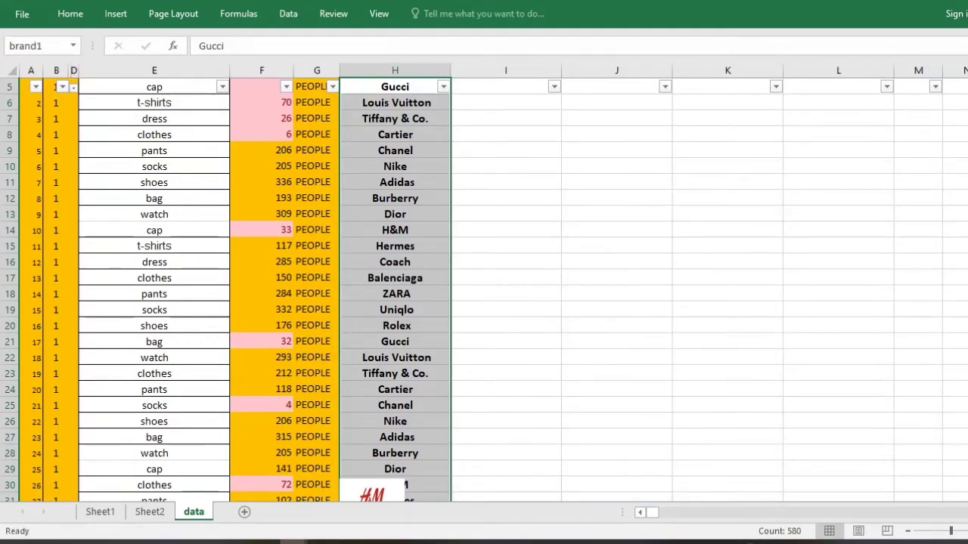
# Check the cells covered by the names data_fashion, people1, product1 and brand1, and return to Sheet2.
pyautogui.scroll(2, 483, 287)
pyautogui.click(74, 46)
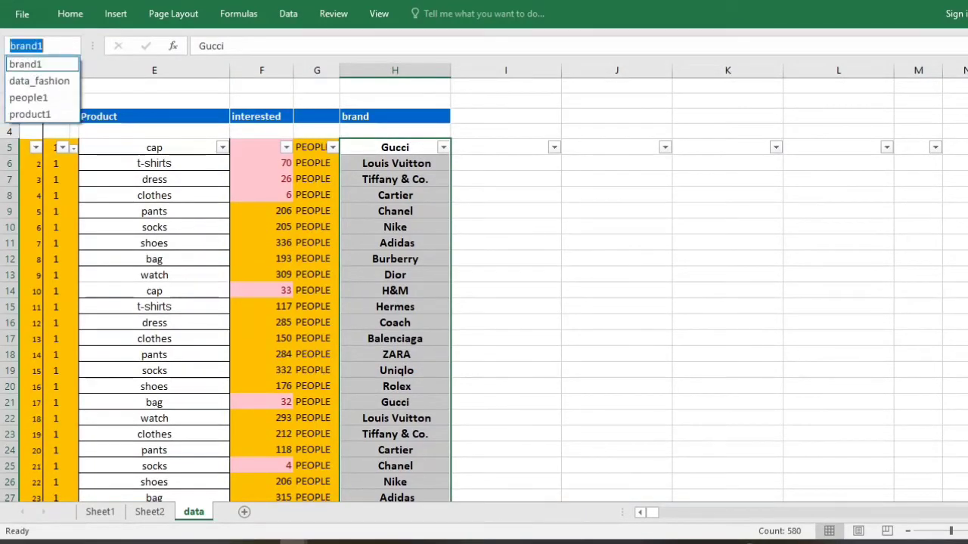
pyautogui.click(39, 81)
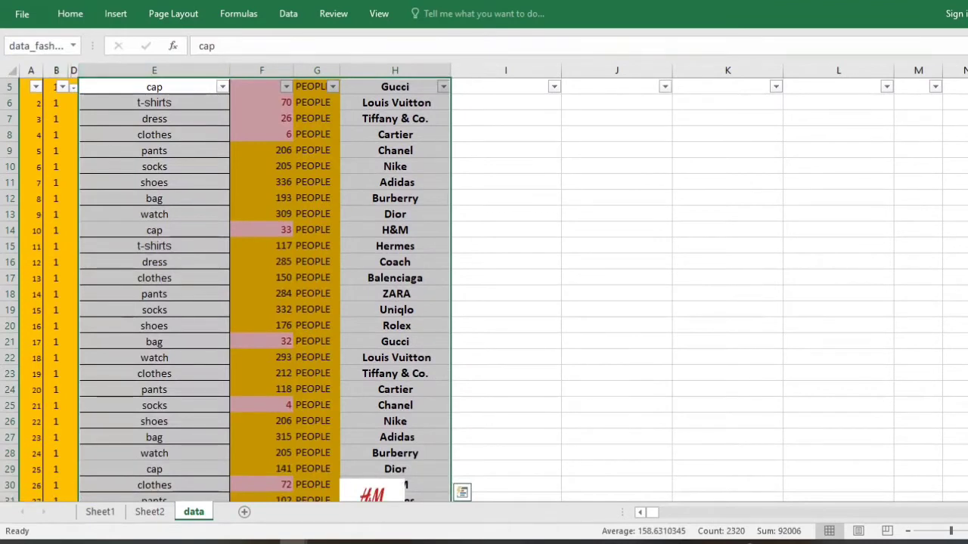
pyautogui.click(74, 46)
pyautogui.click(33, 98)
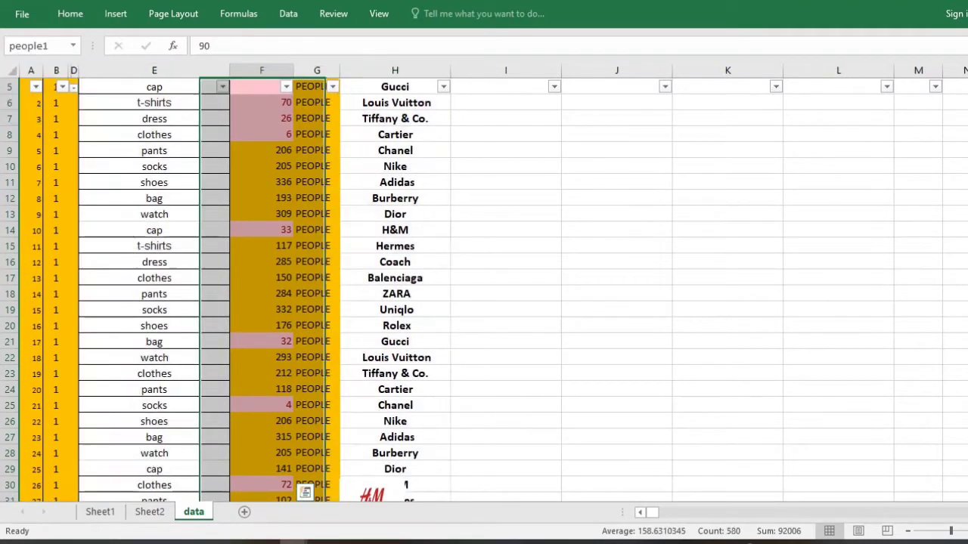
pyautogui.click(74, 46)
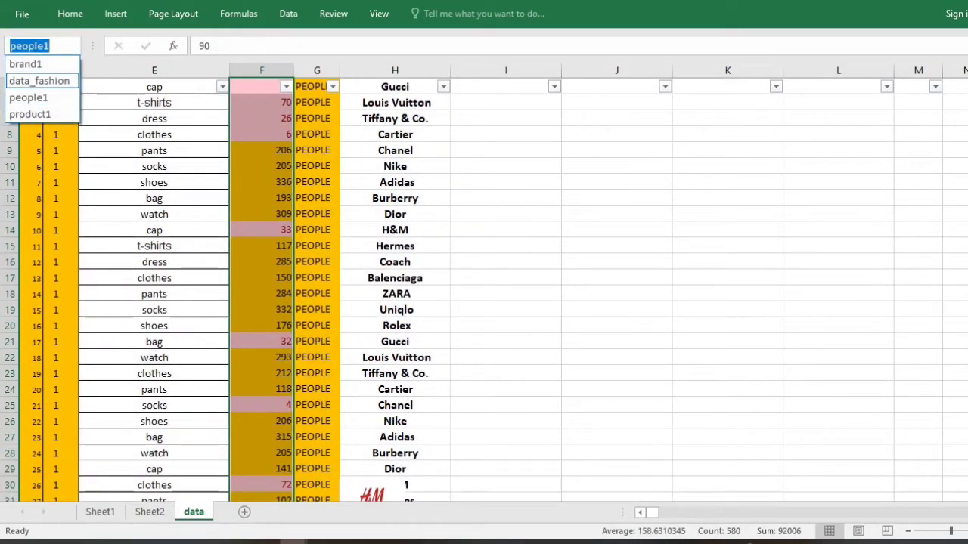
pyautogui.click(33, 97)
pyautogui.click(73, 46)
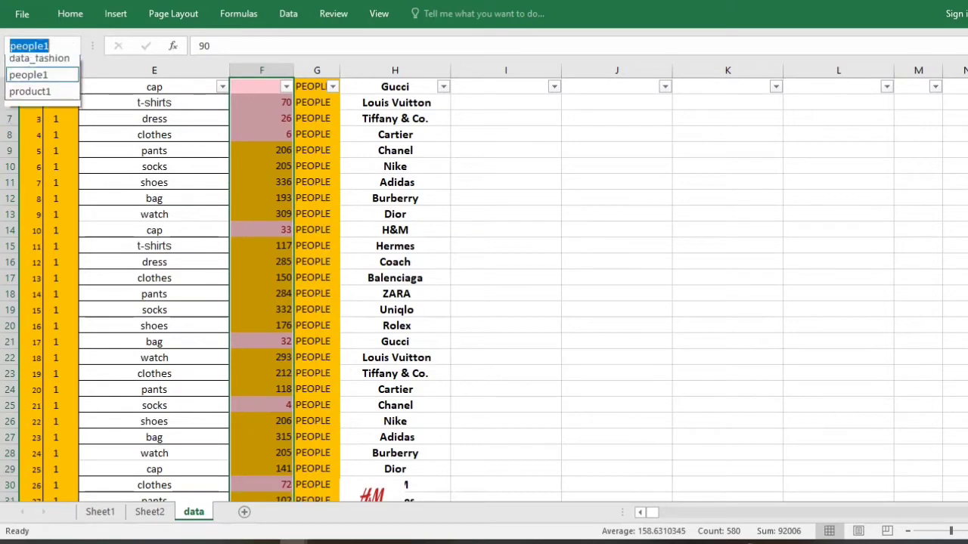
pyautogui.click(30, 114)
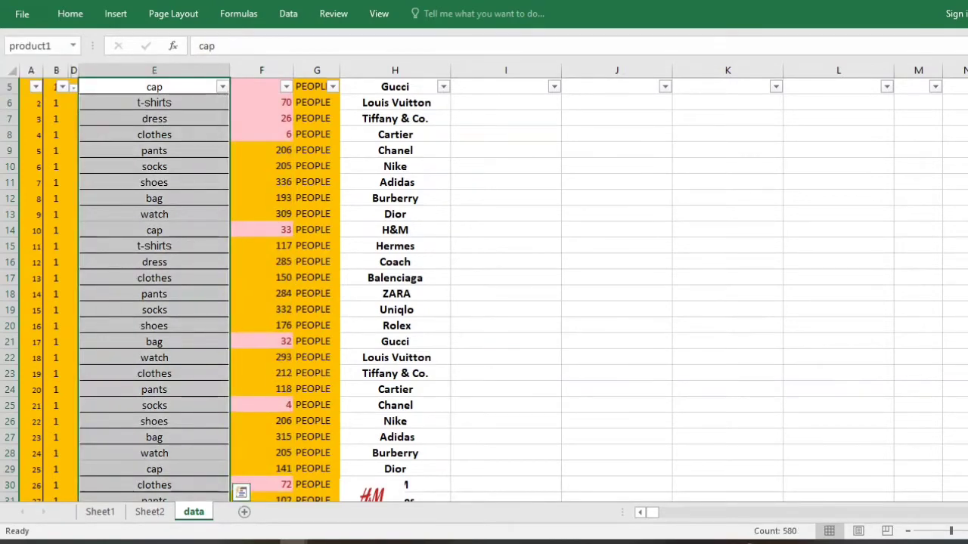
pyautogui.click(73, 47)
pyautogui.click(25, 65)
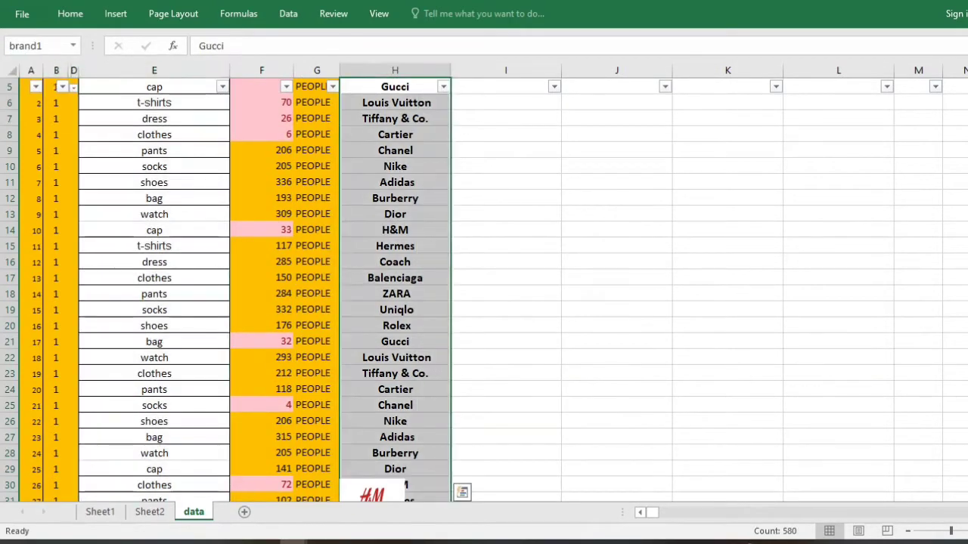
pyautogui.click(149, 512)
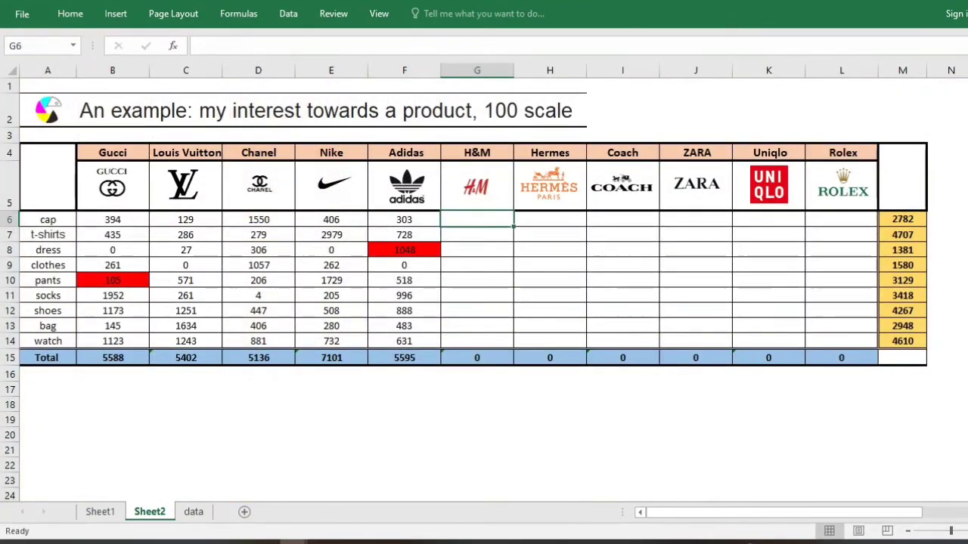
pyautogui.click(238, 14)
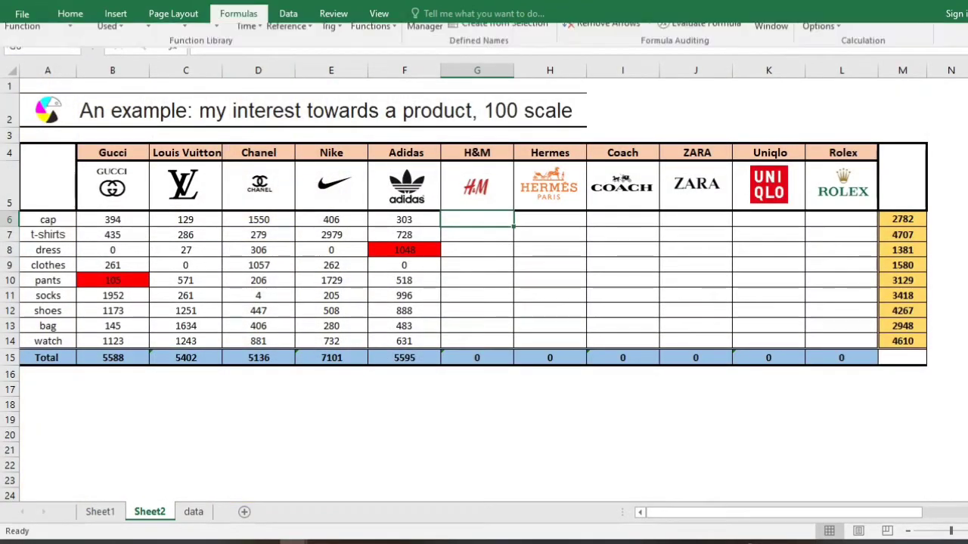
pyautogui.click(70, 72)
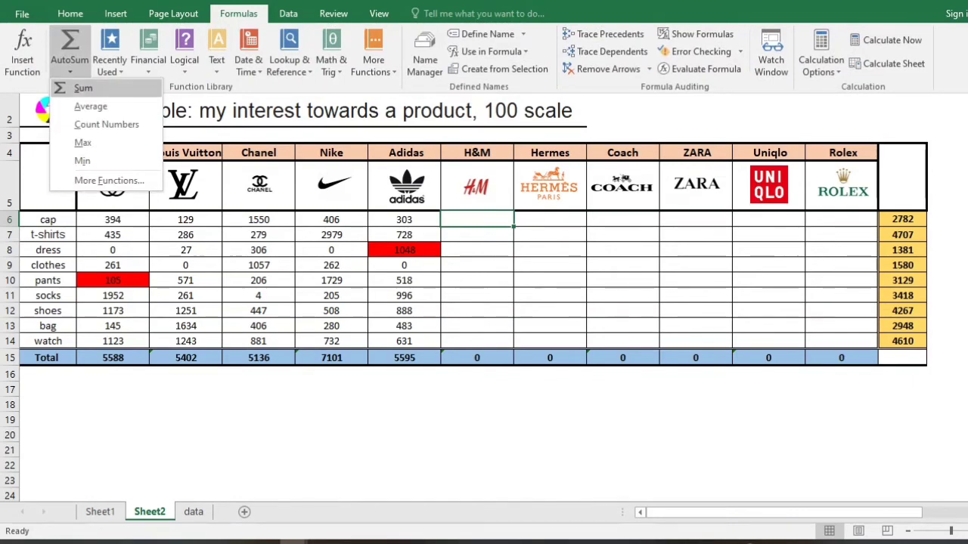
pyautogui.click(80, 87)
pyautogui.press('BackSpace')
pyautogui.press('BackSpace')
pyautogui.press('BackSpace')
pyautogui.press('BackSpace')
pyautogui.press('BackSpace')
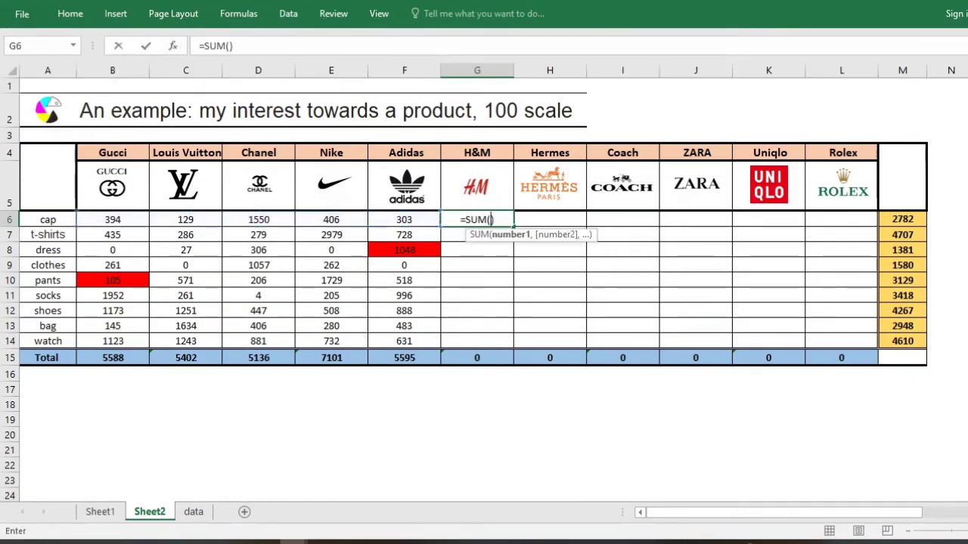
pyautogui.press('Return')
pyautogui.press('Return')
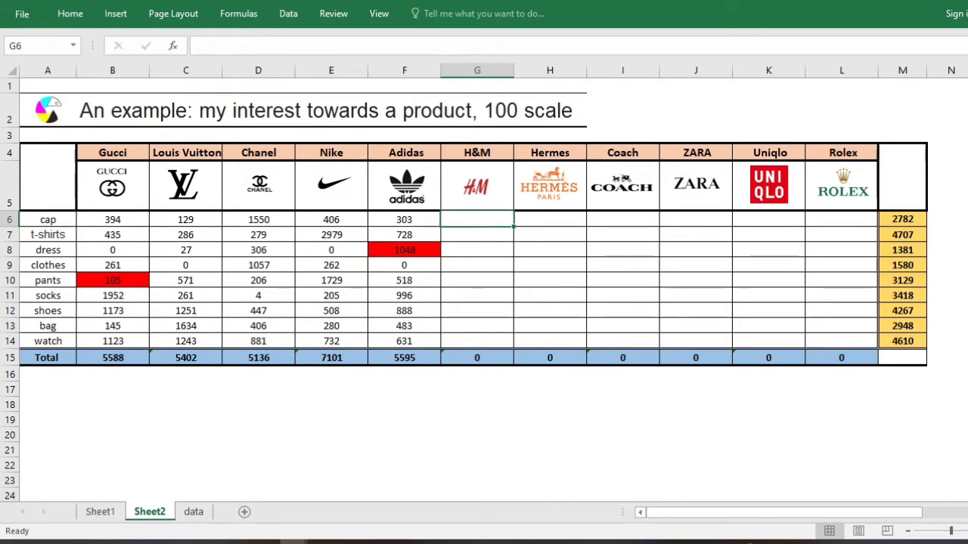
# Start a SUMIFS function in G6 for H&M caps and set its sum range to people1.
pyautogui.click(238, 14)
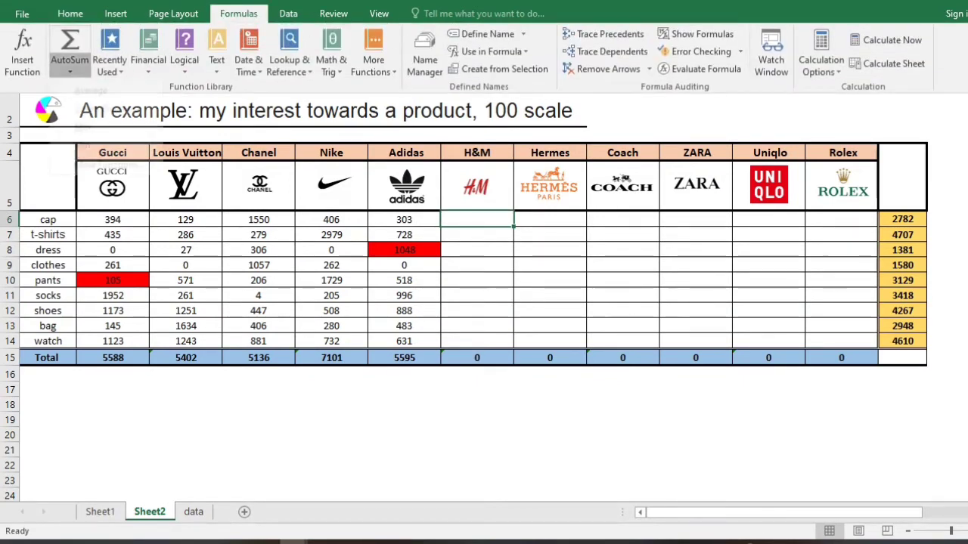
pyautogui.click(70, 72)
pyautogui.click(95, 181)
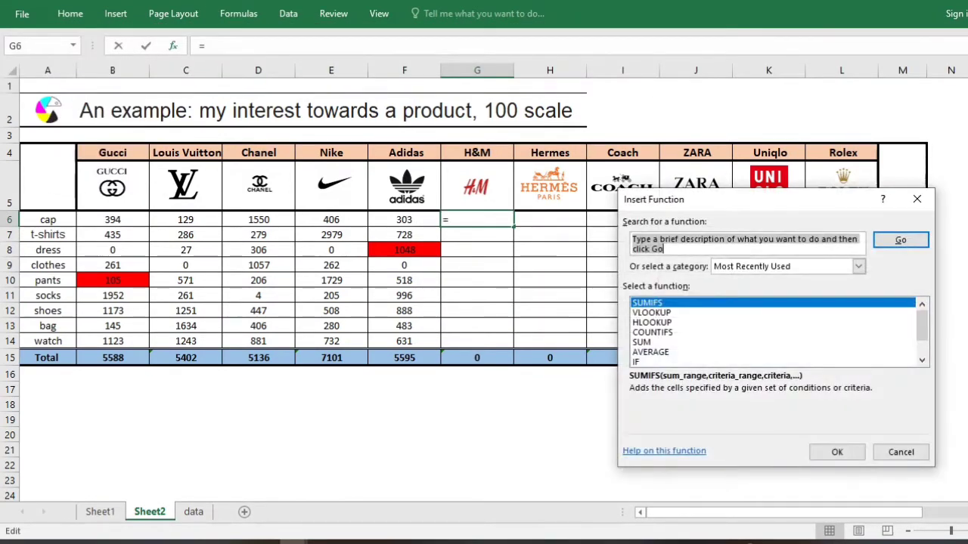
pyautogui.click(837, 452)
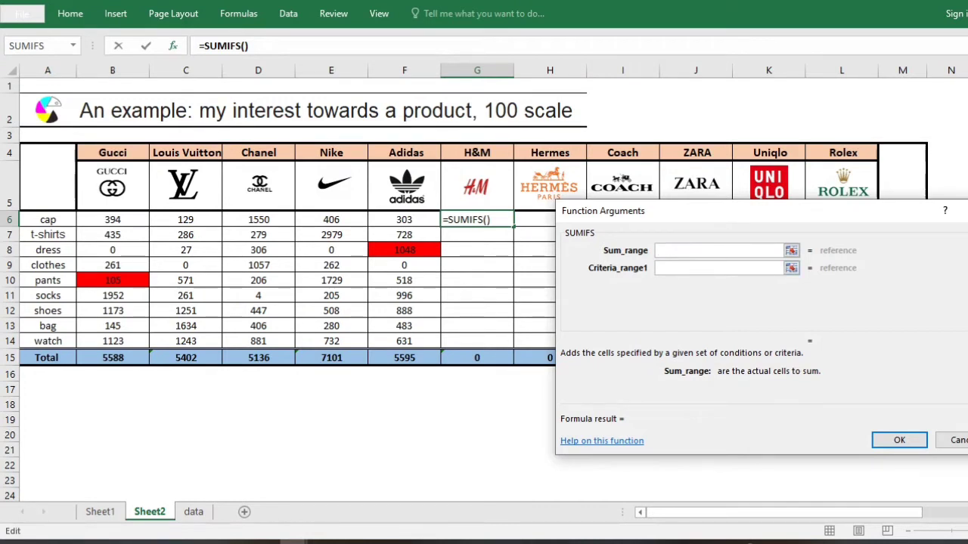
pyautogui.click(790, 251)
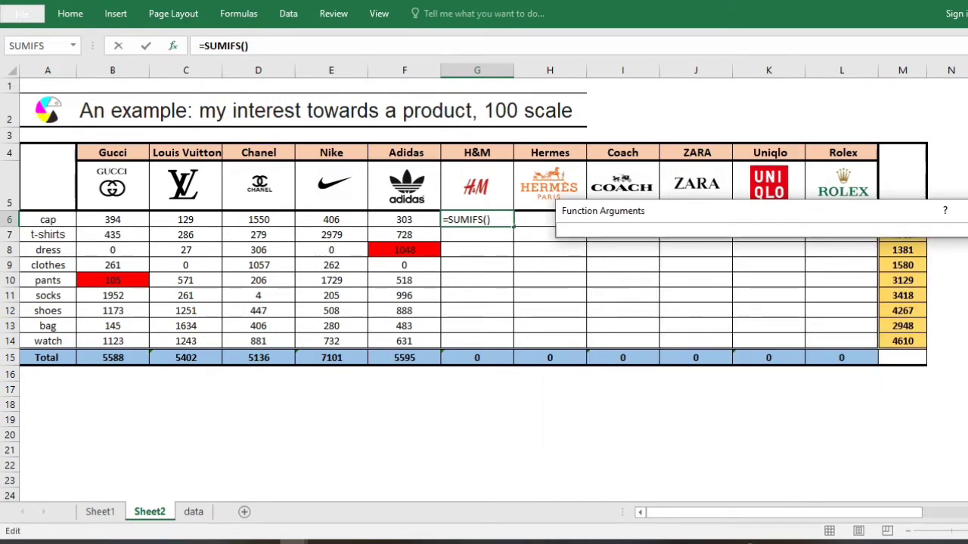
pyautogui.press('Return')
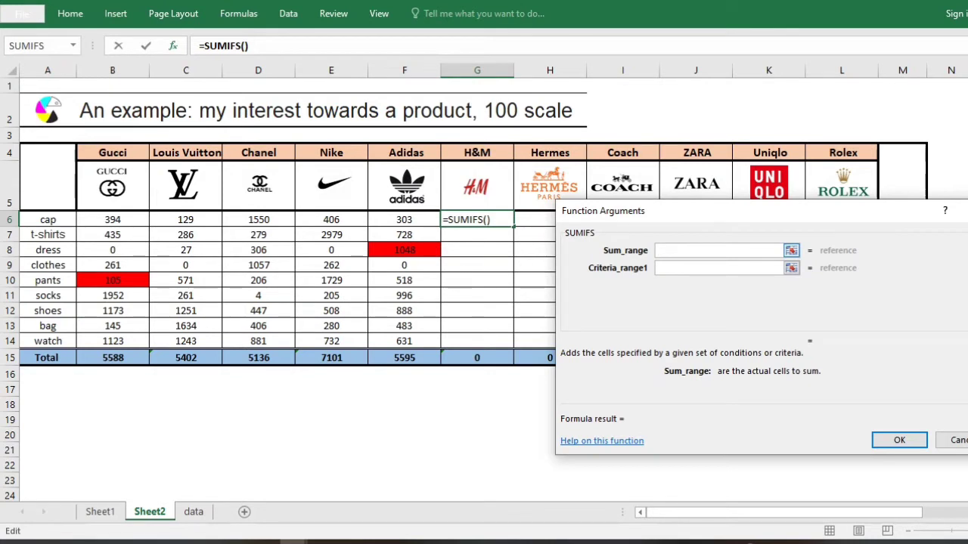
pyautogui.write('pe')
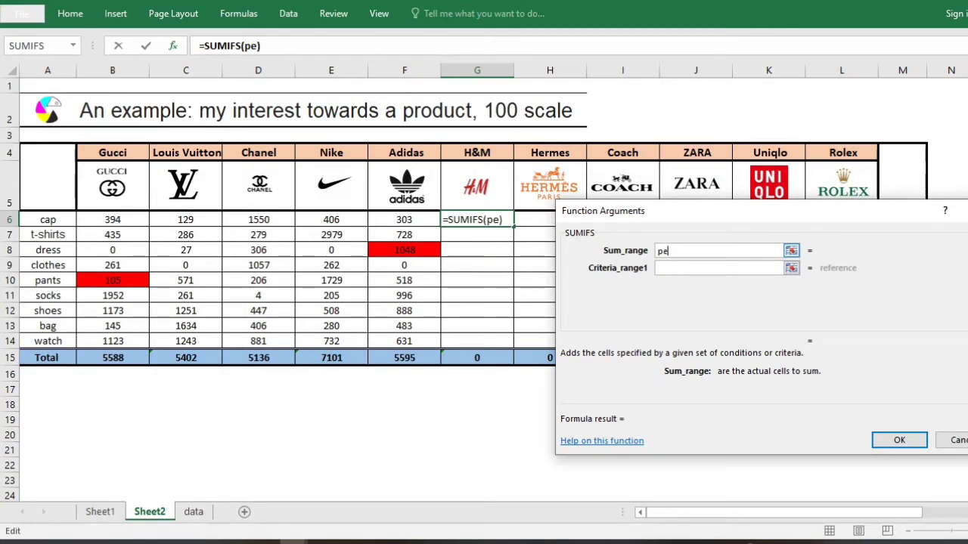
pyautogui.write('ople')
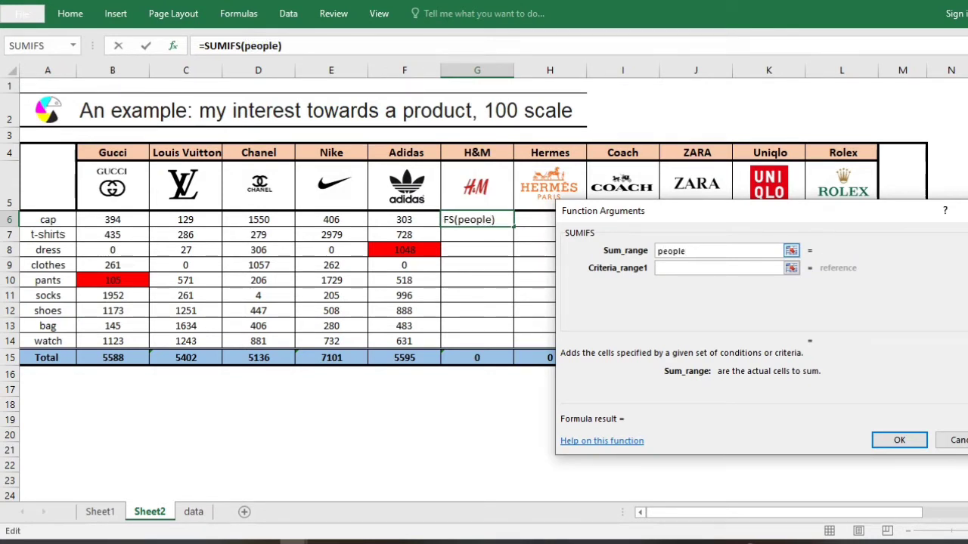
pyautogui.write('1')
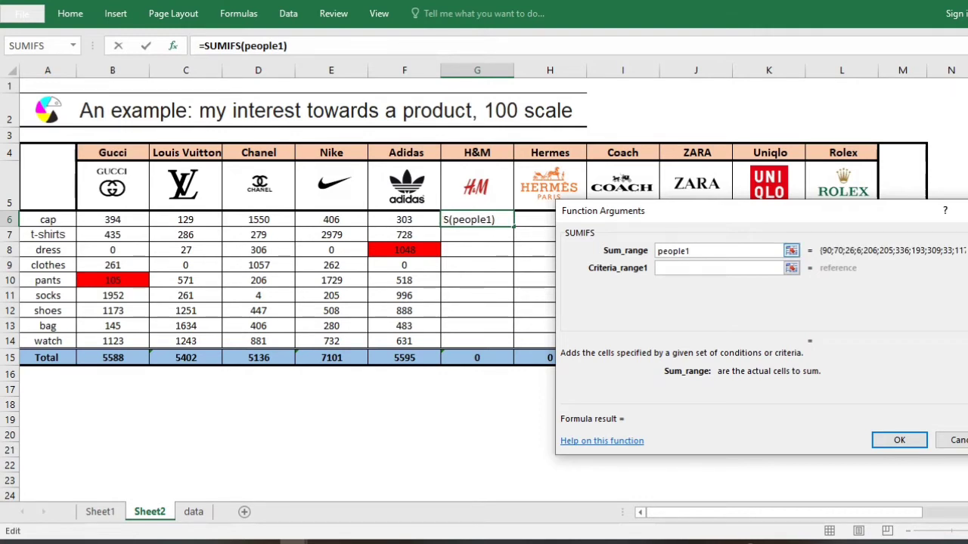
# Set the first SUMIFS criteria range to product1 with the cap label in A6 as its criterion.
pyautogui.click(719, 269)
pyautogui.click(718, 269)
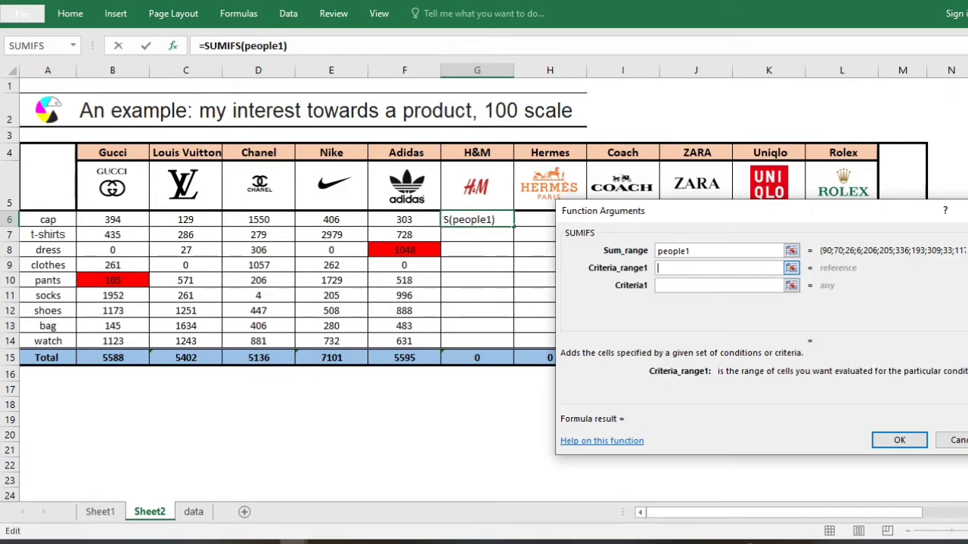
pyautogui.write('p')
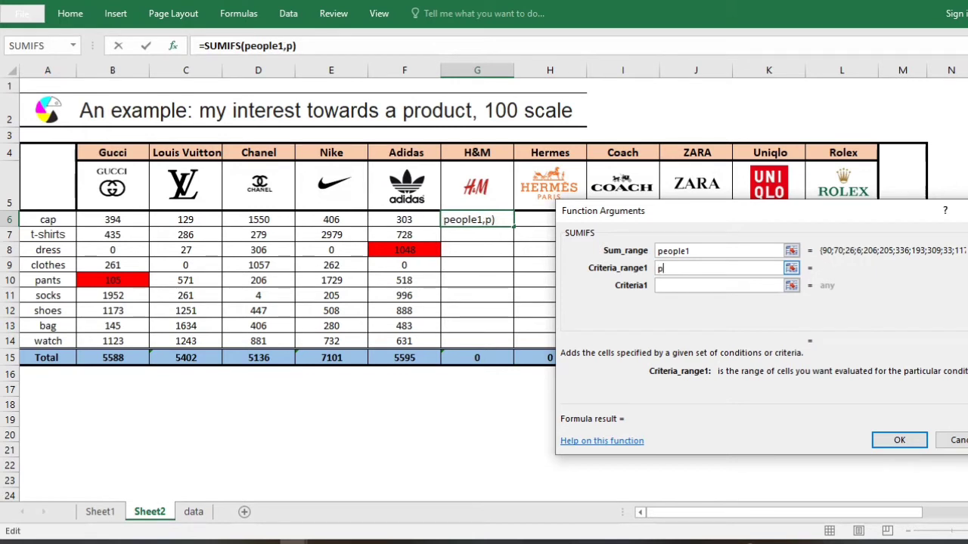
pyautogui.write('roduct')
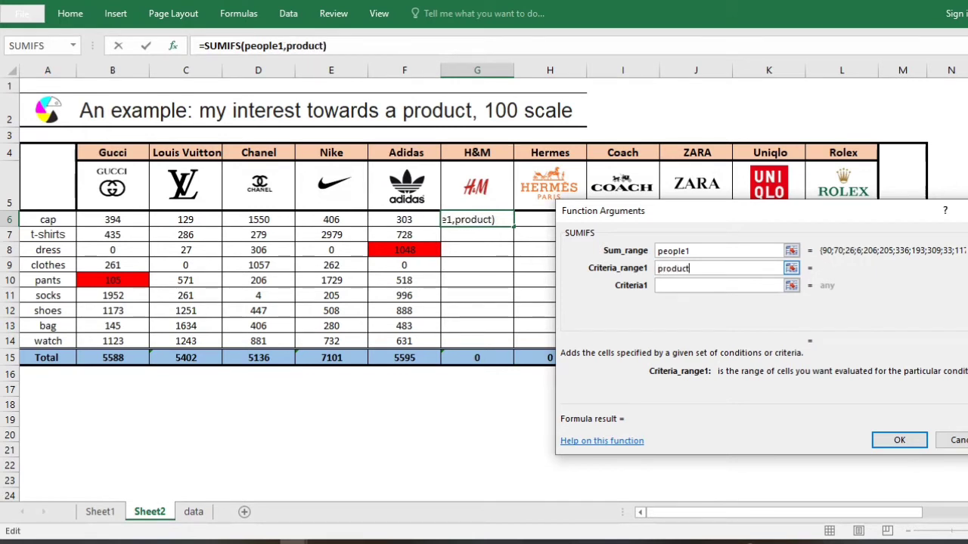
pyautogui.write('1')
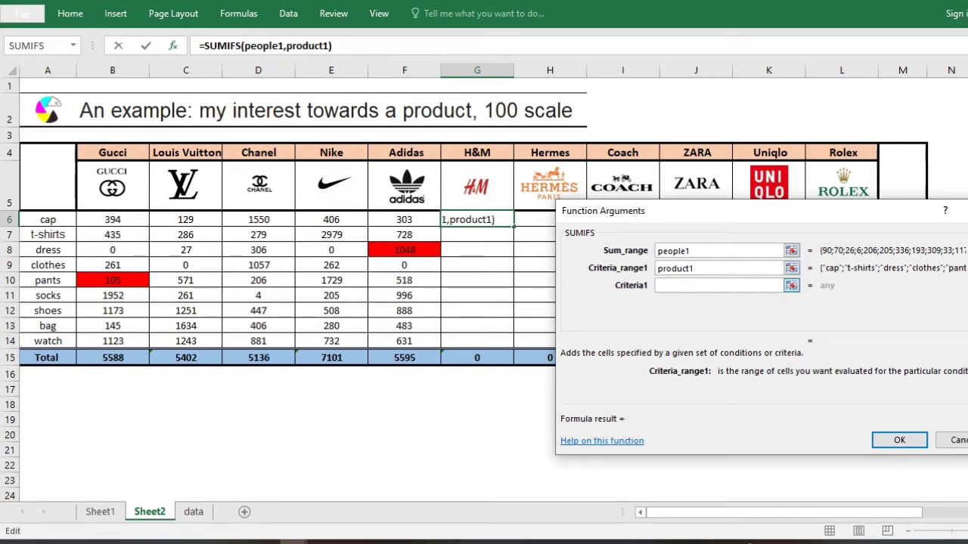
pyautogui.click(718, 286)
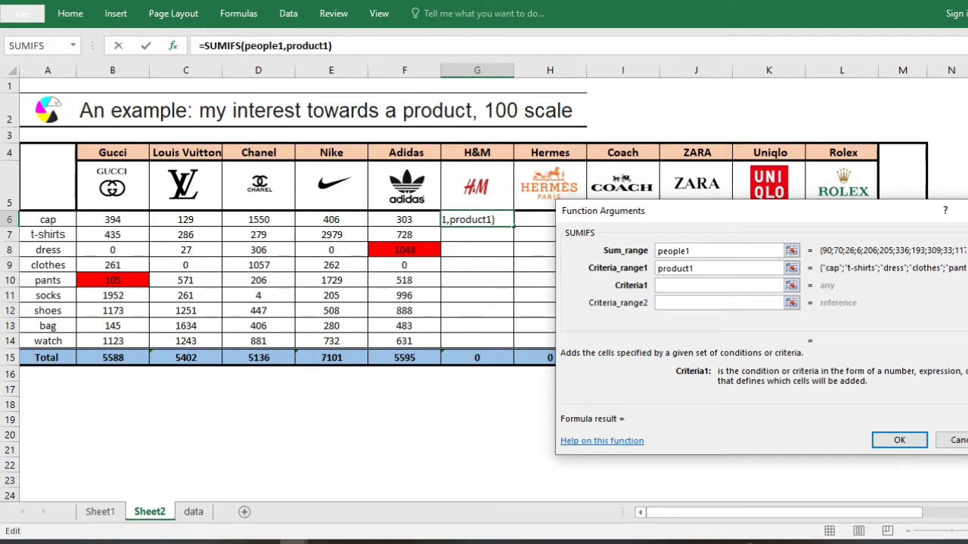
pyautogui.click(48, 219)
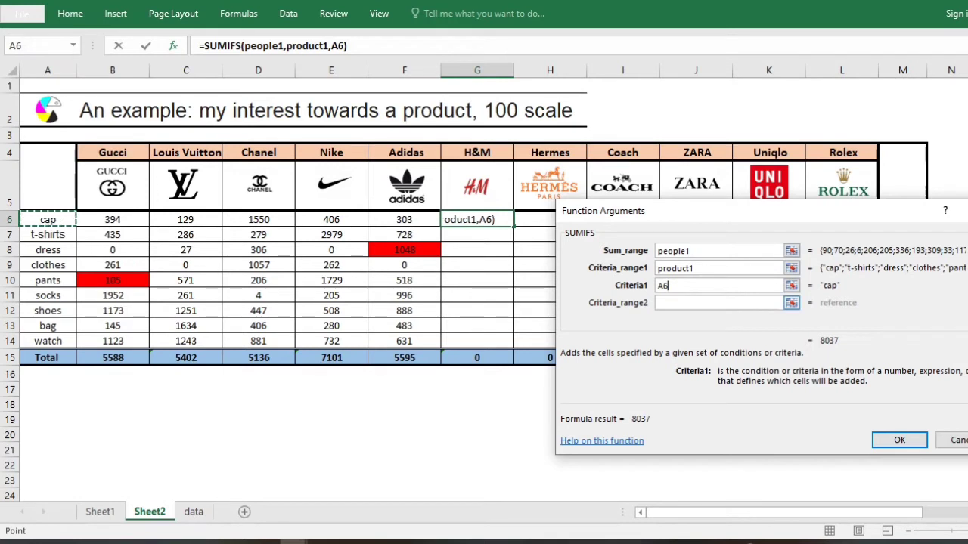
# Set the second SUMIFS criteria range to brand1 with the H&M header in G4 as its criterion.
pyautogui.click(718, 303)
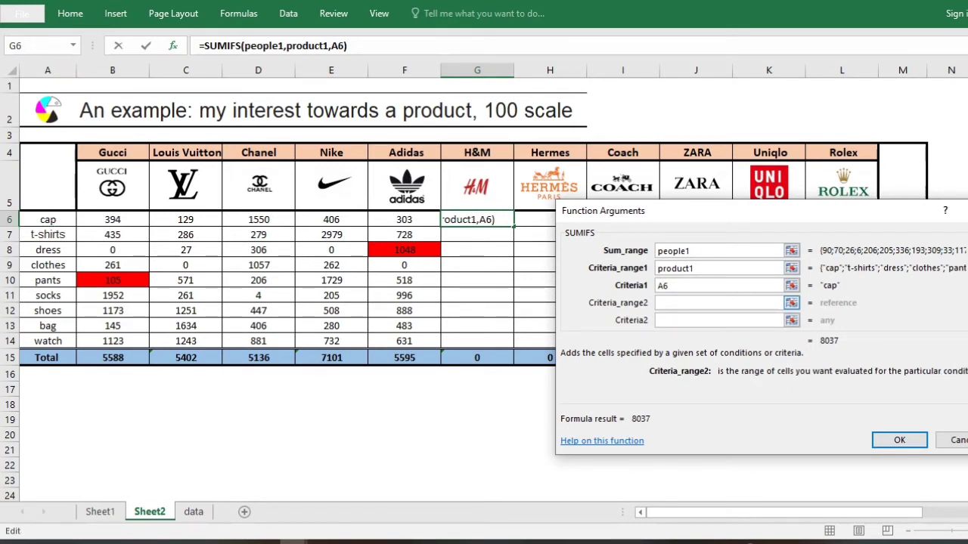
pyautogui.write('brand')
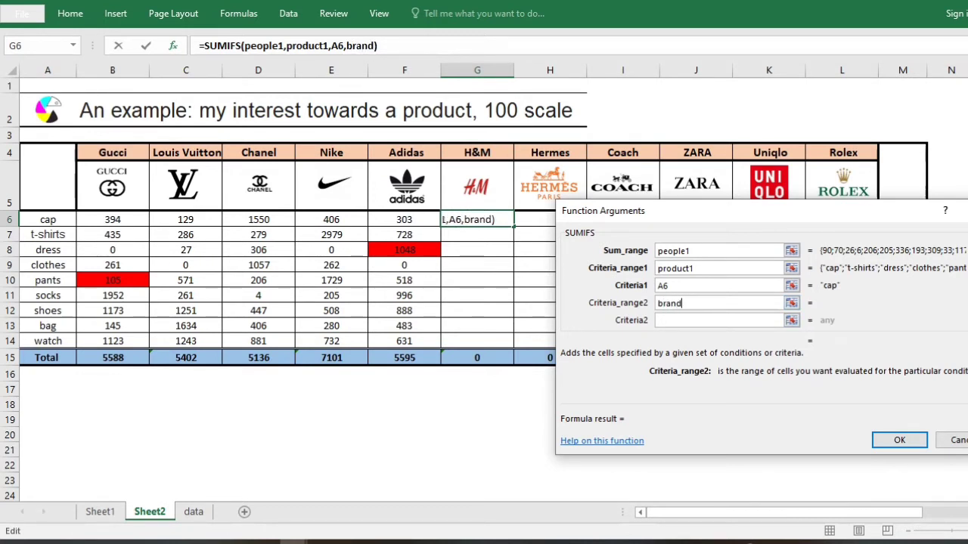
pyautogui.write('1')
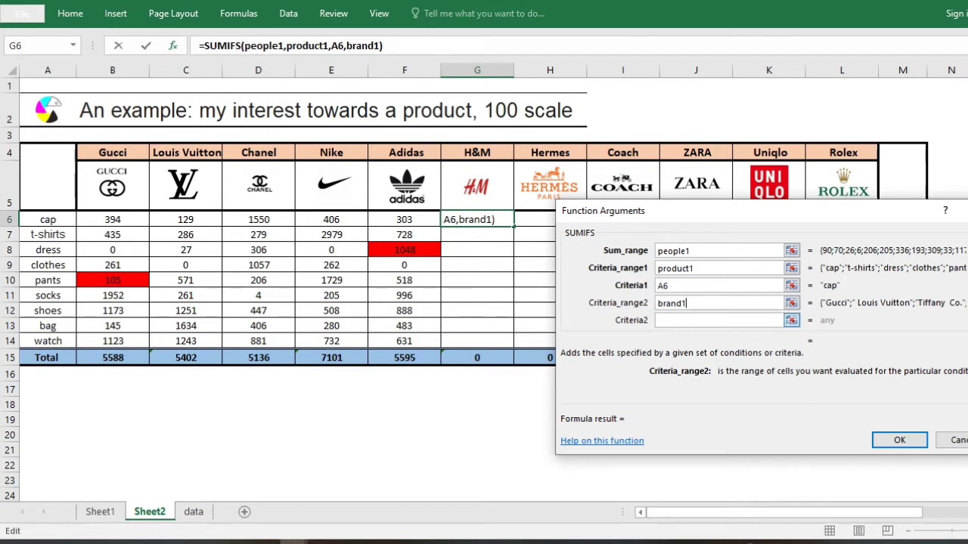
pyautogui.click(726, 321)
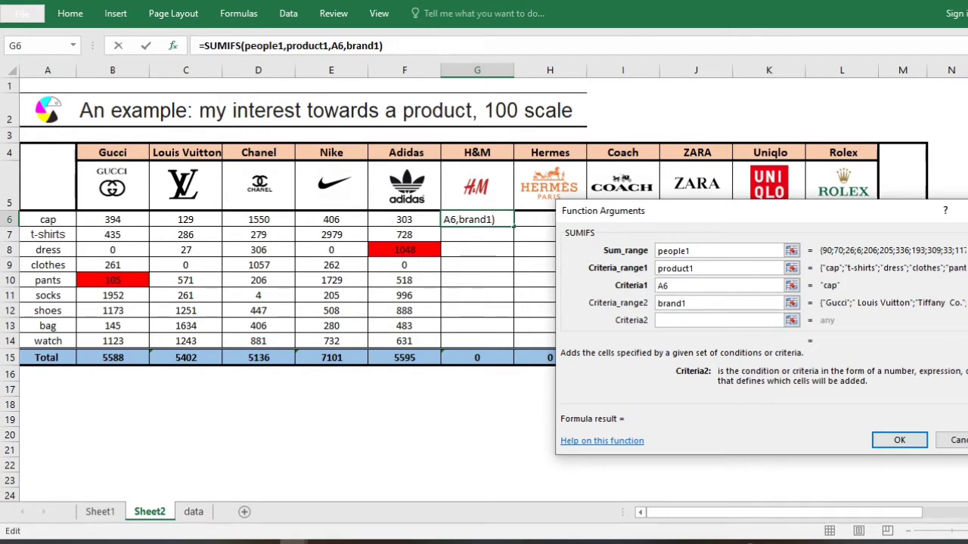
pyautogui.click(478, 153)
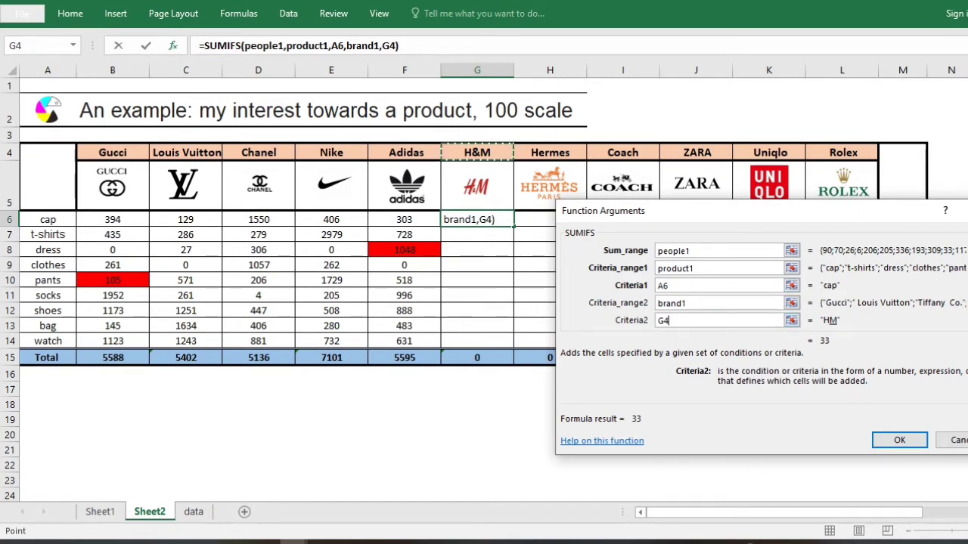
# Lock the criteria references as $A6 and G$4 and enter the SUMIFS formula in G6.
pyautogui.click(664, 286)
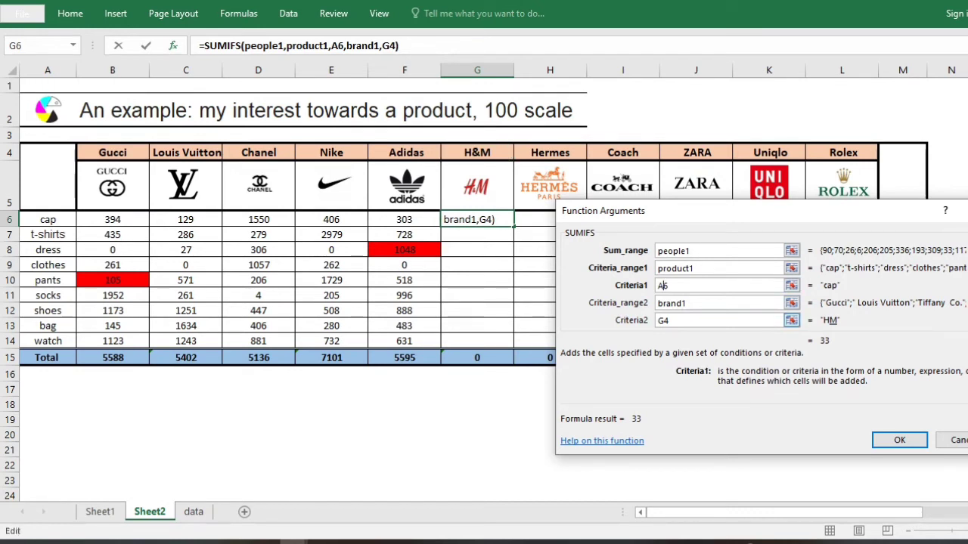
pyautogui.write('$')
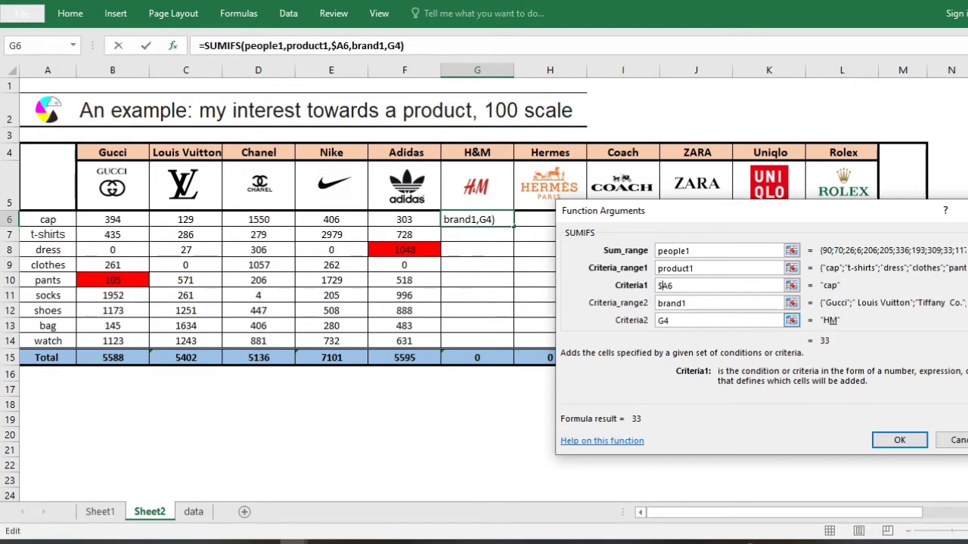
pyautogui.click(663, 321)
pyautogui.click(664, 321)
pyautogui.write('$')
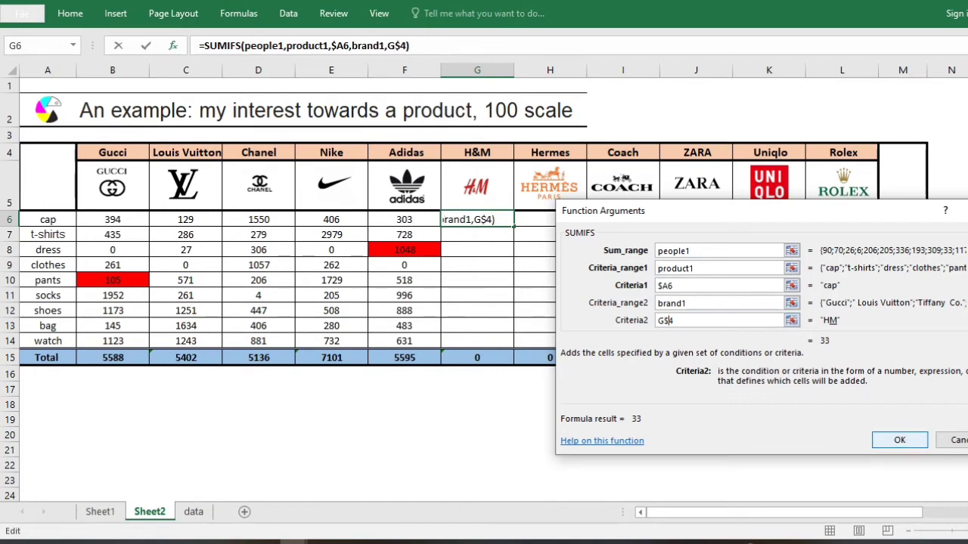
pyautogui.click(899, 440)
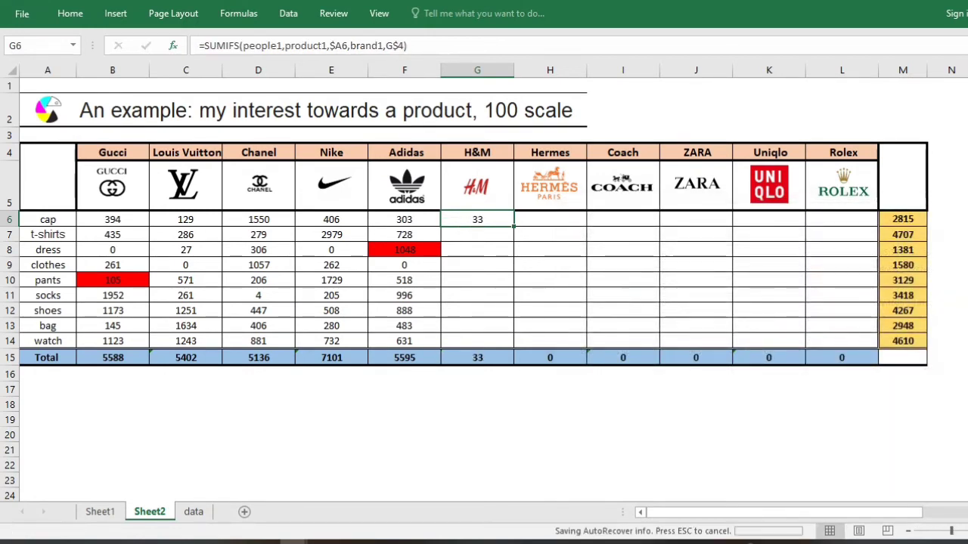
# Copy the G6 formula across G6:L14 for all products of the H&M to Rolex brands.
pyautogui.hotkey('ctrl', 'c')
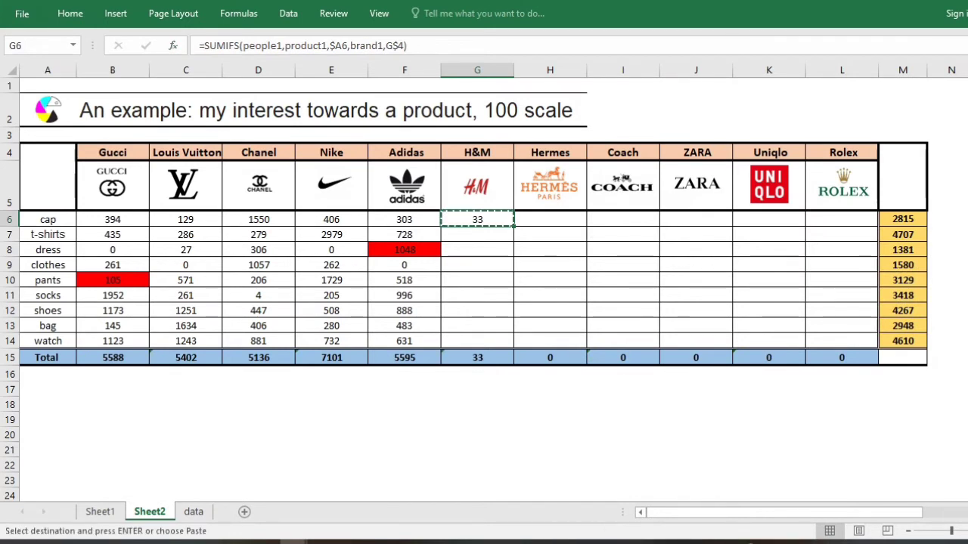
pyautogui.click(477, 235)
pyautogui.moveTo(477, 219); pyautogui.dragTo(842, 340)
pyautogui.hotkey('ctrl', 'v')
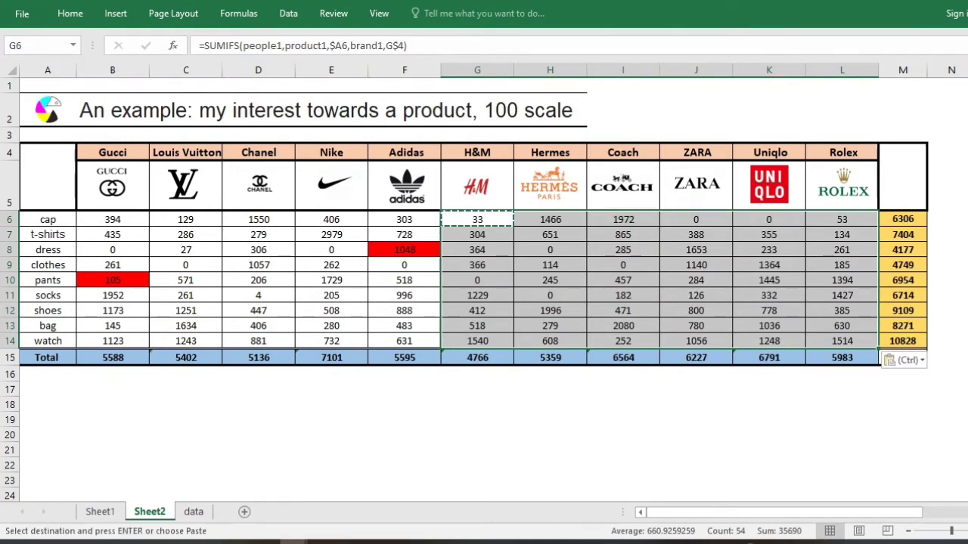
# Inspect the copied SUMIFS formulas in several cells of the H&M to Rolex columns and review the Total row.
pyautogui.click(551, 219)
pyautogui.click(623, 220)
pyautogui.click(623, 235)
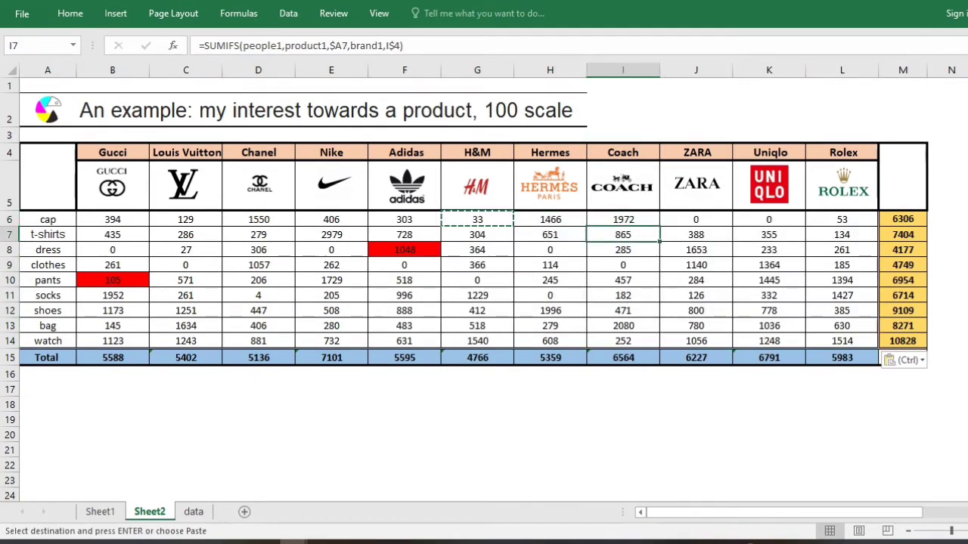
pyautogui.click(696, 250)
pyautogui.click(769, 280)
pyautogui.moveTo(769, 296); pyautogui.dragTo(832, 295)
pyautogui.click(769, 325)
pyautogui.moveTo(623, 325); pyautogui.dragTo(623, 312)
pyautogui.click(551, 311)
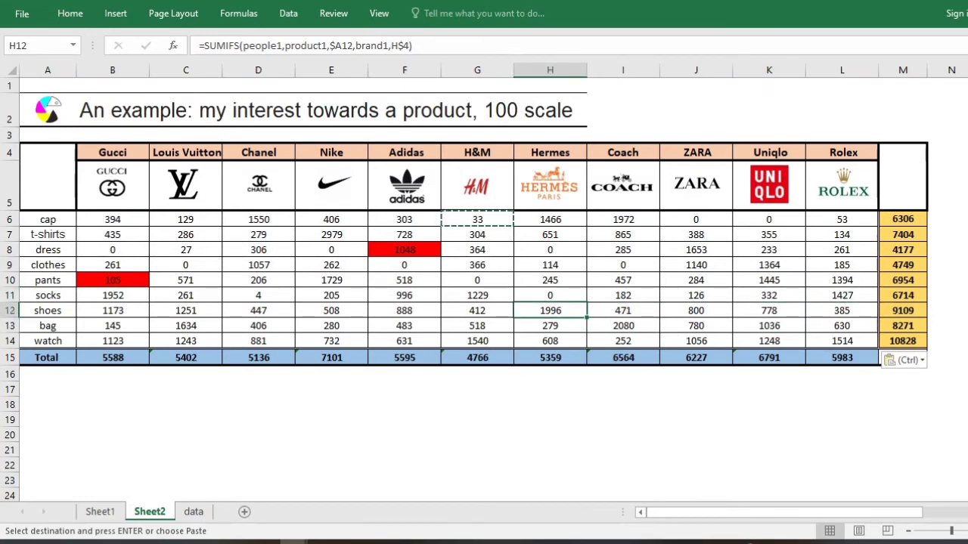
pyautogui.click(185, 420)
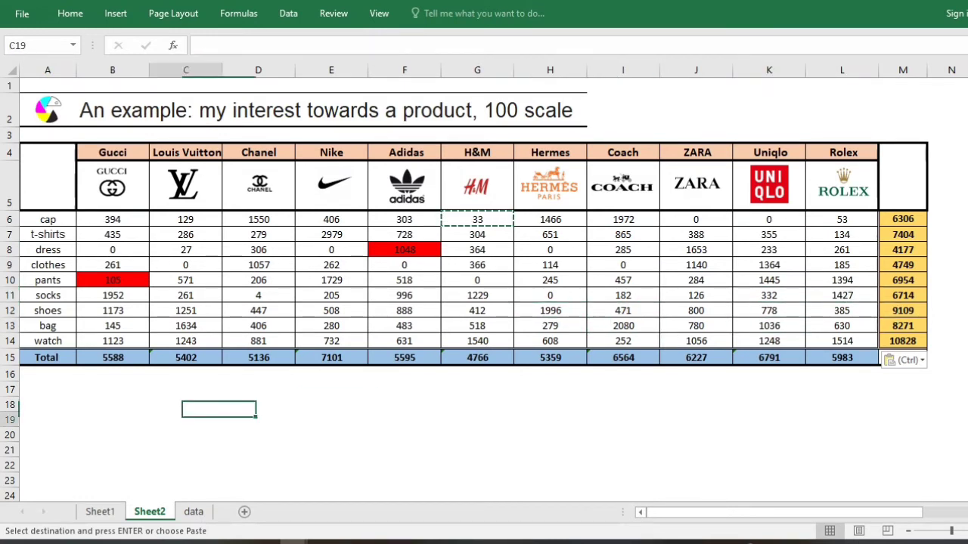
pyautogui.moveTo(113, 358); pyautogui.dragTo(484, 358)
# Fill the ZARA socks cell J11 with green.
pyautogui.click(696, 153)
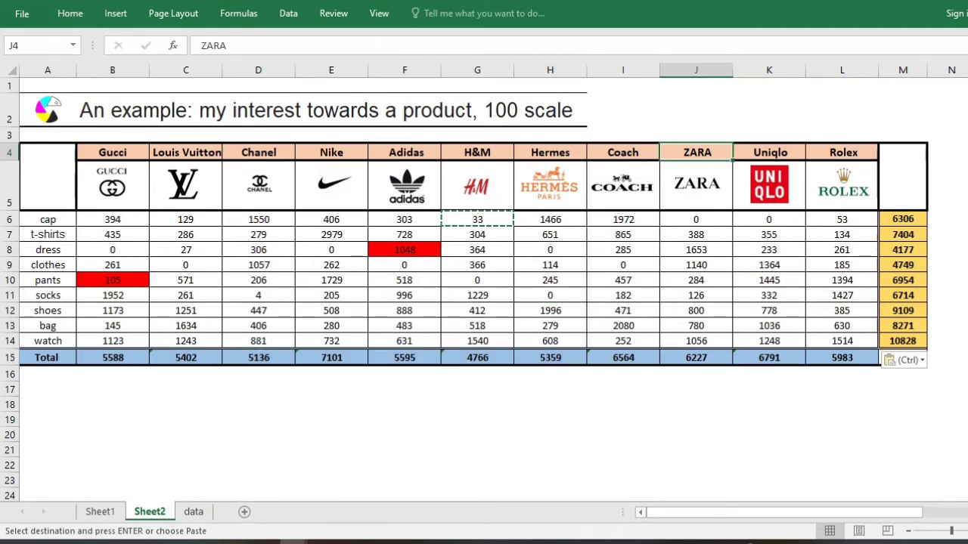
pyautogui.click(697, 296)
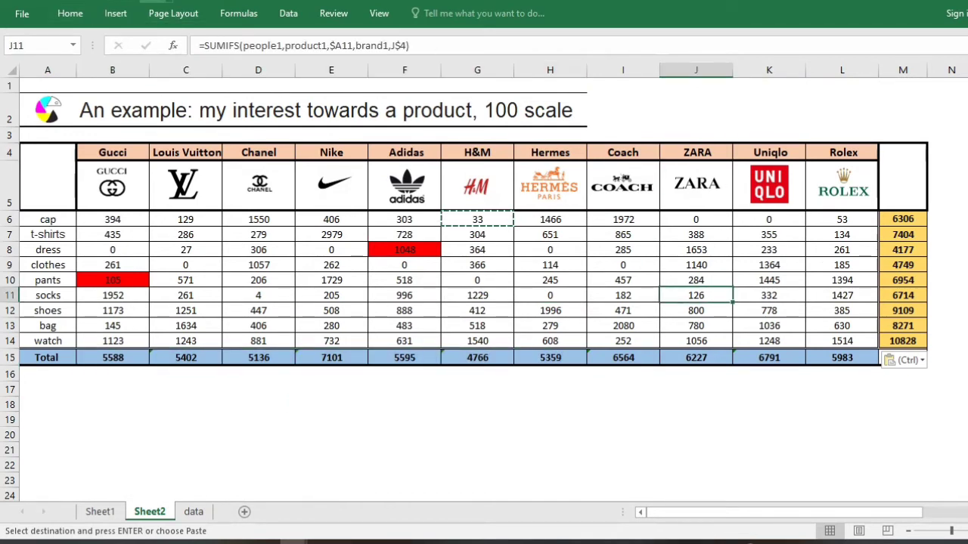
pyautogui.click(167, 2)
pyautogui.click(212, 112)
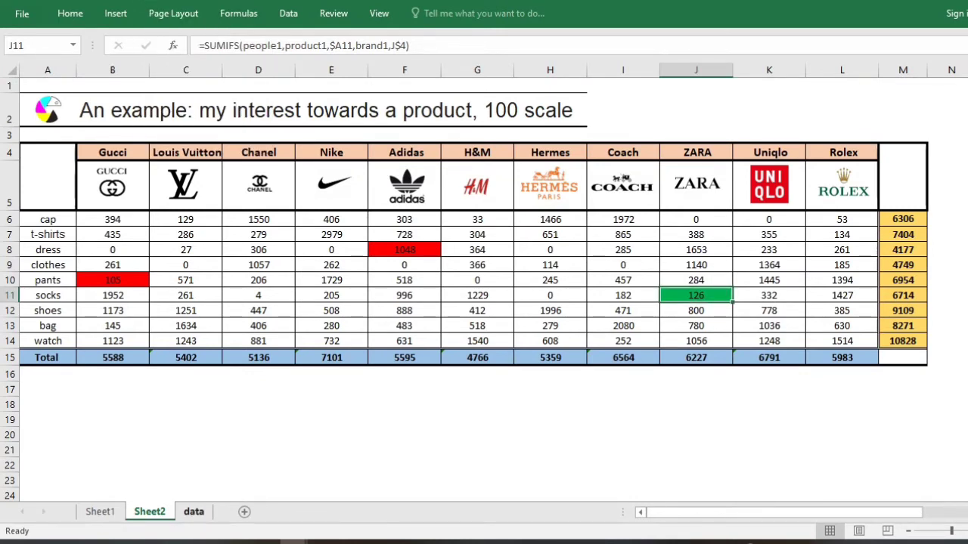
# Filter the Product column on the data sheet to show only socks.
pyautogui.click(193, 512)
pyautogui.click(395, 261)
pyautogui.hotkey('ctrl', 'Home')
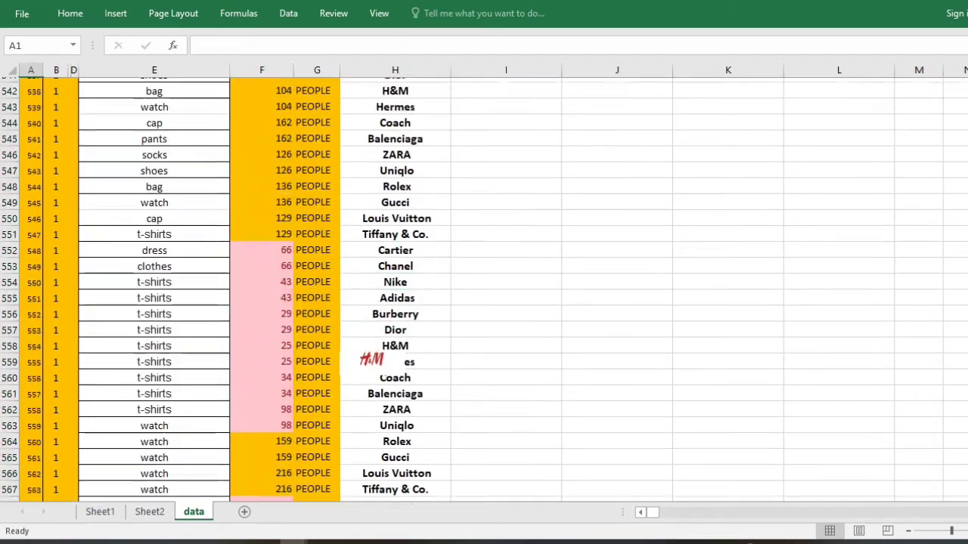
pyautogui.click(223, 146)
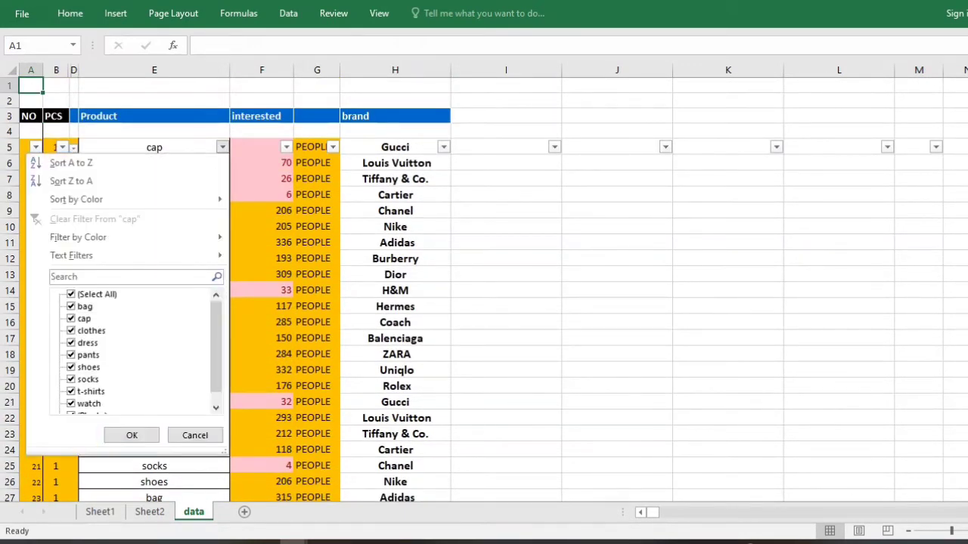
pyautogui.click(71, 294)
pyautogui.click(85, 379)
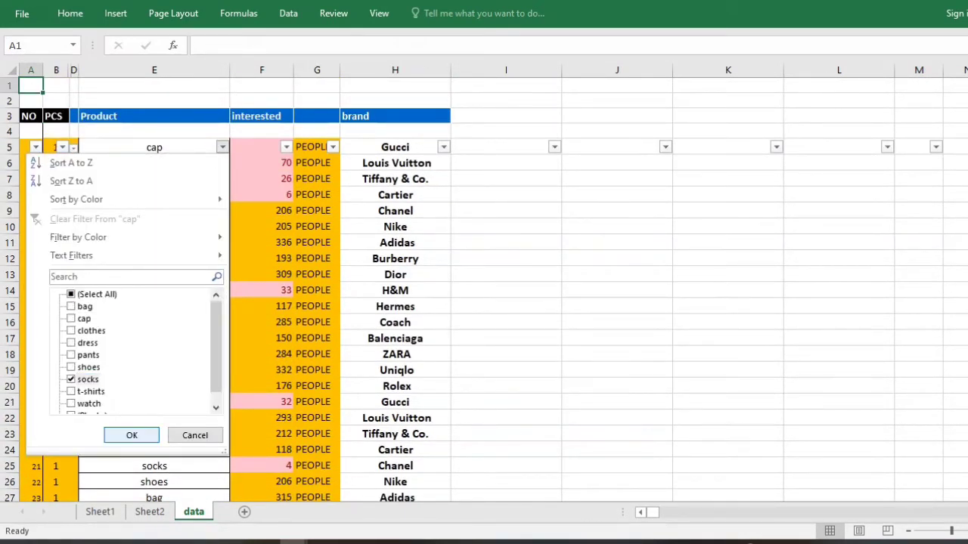
pyautogui.click(131, 435)
# Filter the brand column on the data sheet to show only ZARA.
pyautogui.click(443, 147)
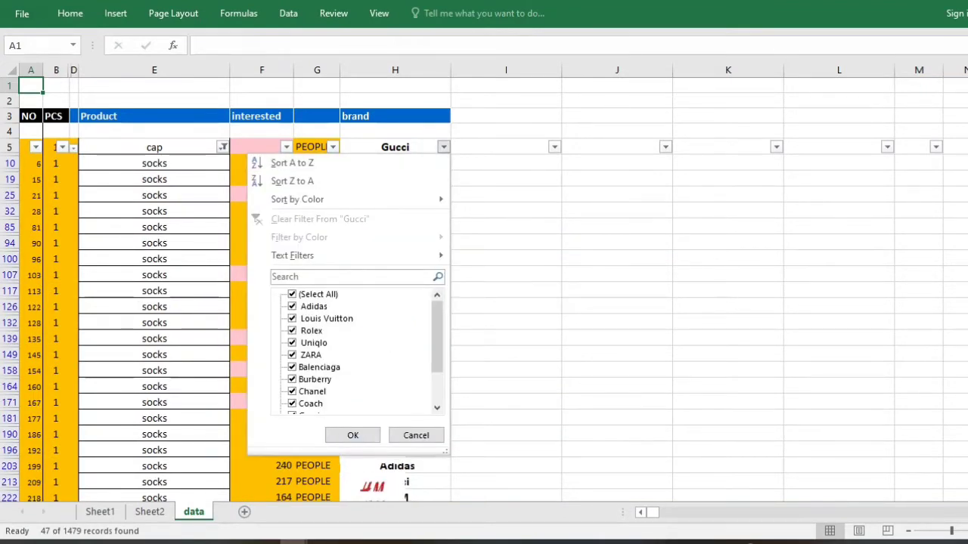
pyautogui.click(292, 294)
pyautogui.click(292, 355)
pyautogui.click(353, 434)
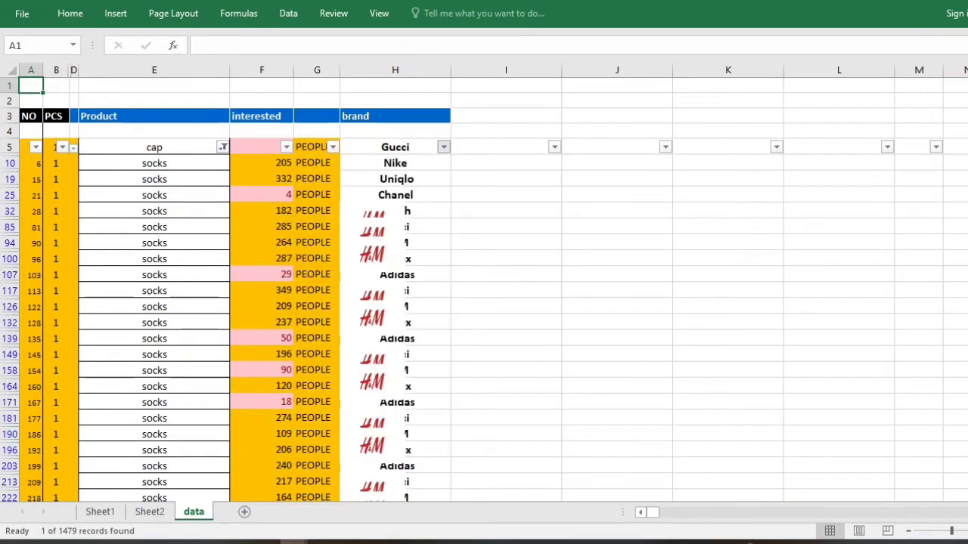
# Check the product, brand and interest value of the filtered ZARA socks row.
pyautogui.click(267, 164)
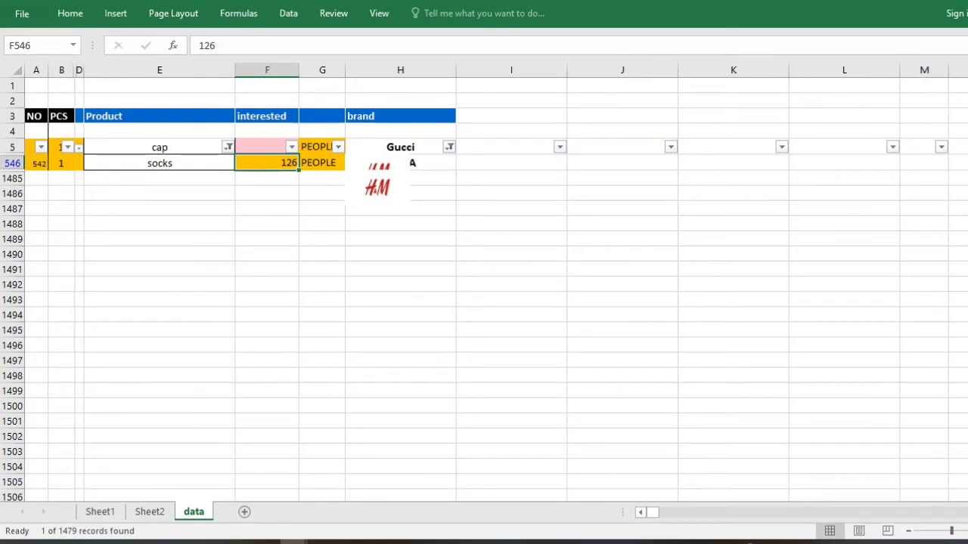
pyautogui.click(159, 164)
pyautogui.click(401, 163)
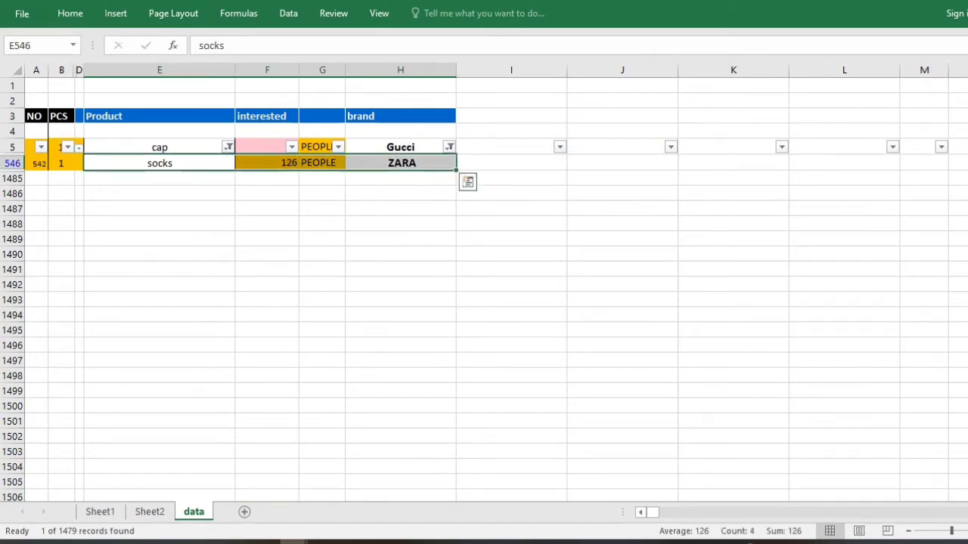
pyautogui.click(267, 163)
# Fill the Uniqlo clothes cell K9 on Sheet2 with green.
pyautogui.click(150, 511)
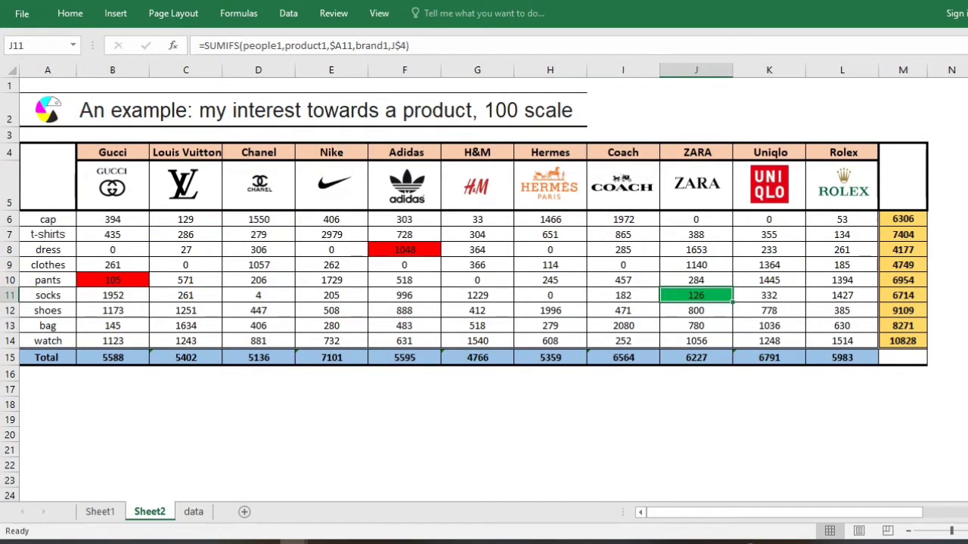
pyautogui.click(769, 265)
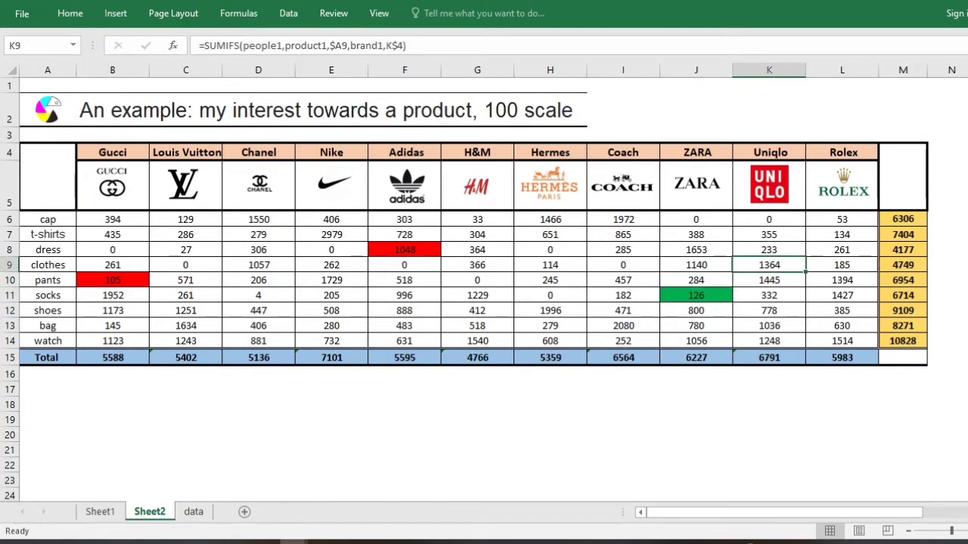
pyautogui.press('F4')
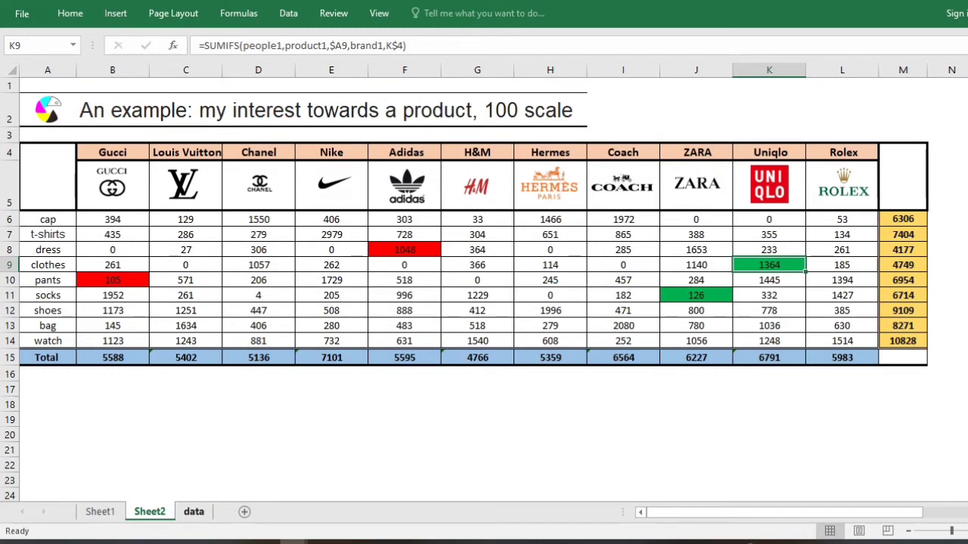
# Change the brand filter on the data sheet to show only Uniqlo.
pyautogui.click(194, 512)
pyautogui.click(449, 147)
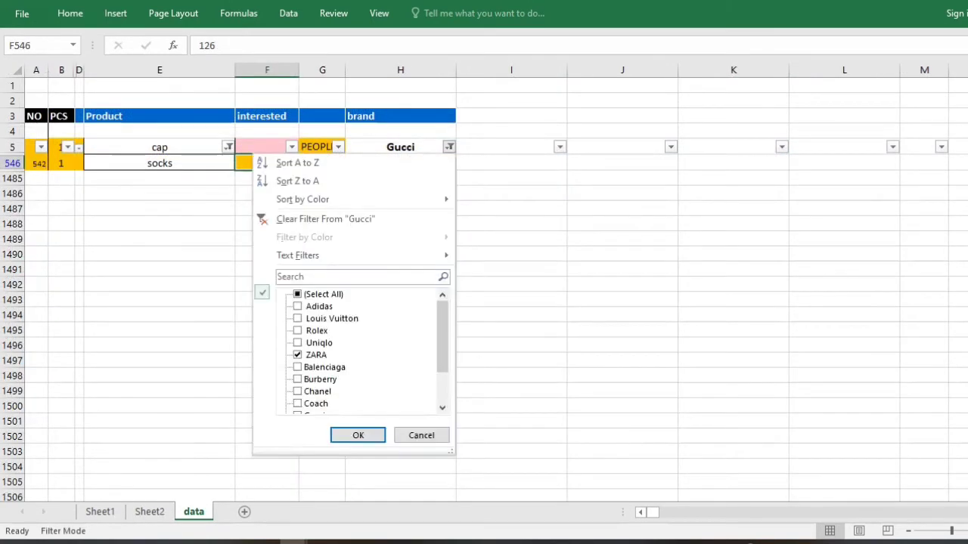
pyautogui.click(297, 294)
pyautogui.click(298, 343)
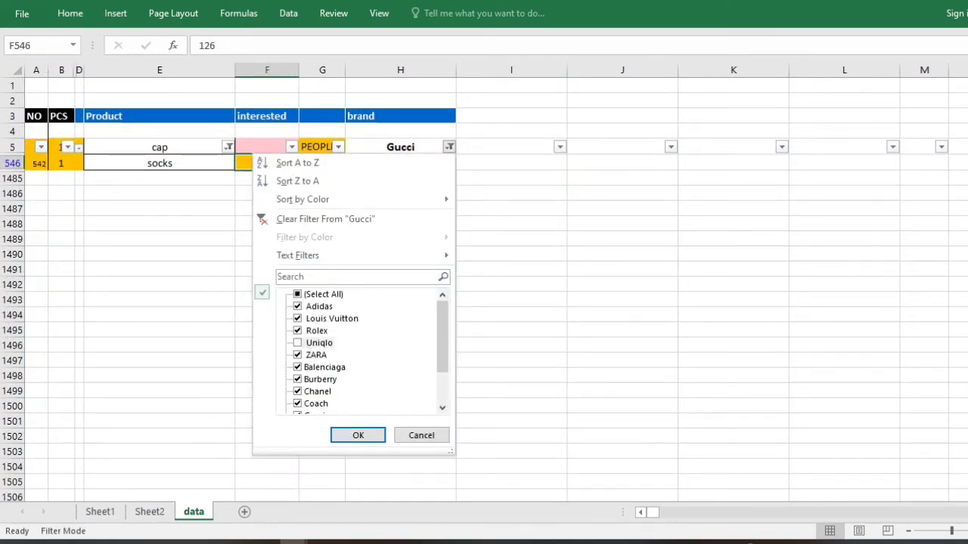
pyautogui.click(297, 294)
pyautogui.click(297, 294)
pyautogui.click(297, 343)
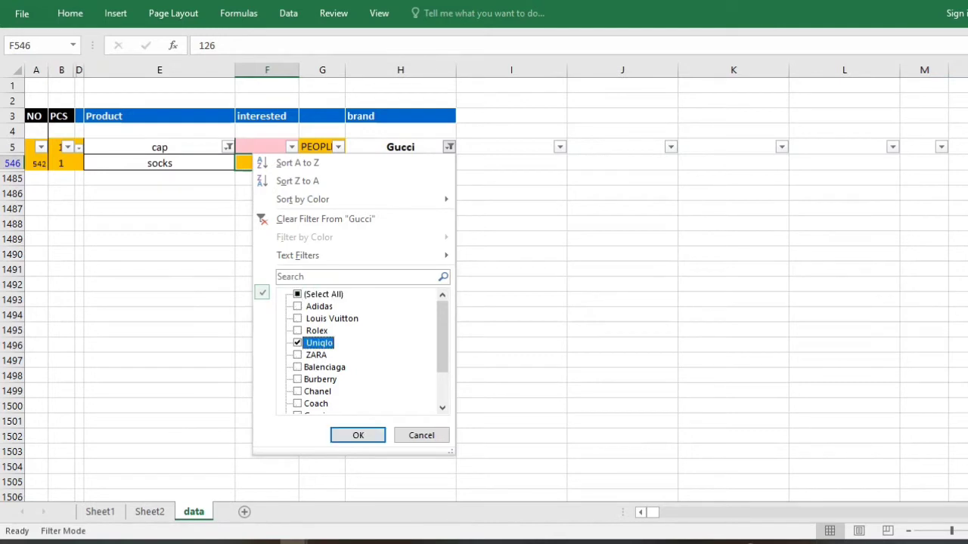
pyautogui.click(358, 435)
# Filter the Product column to clothes and compare the sum of the listed Uniqlo interest values with K9 on Sheet2.
pyautogui.click(229, 147)
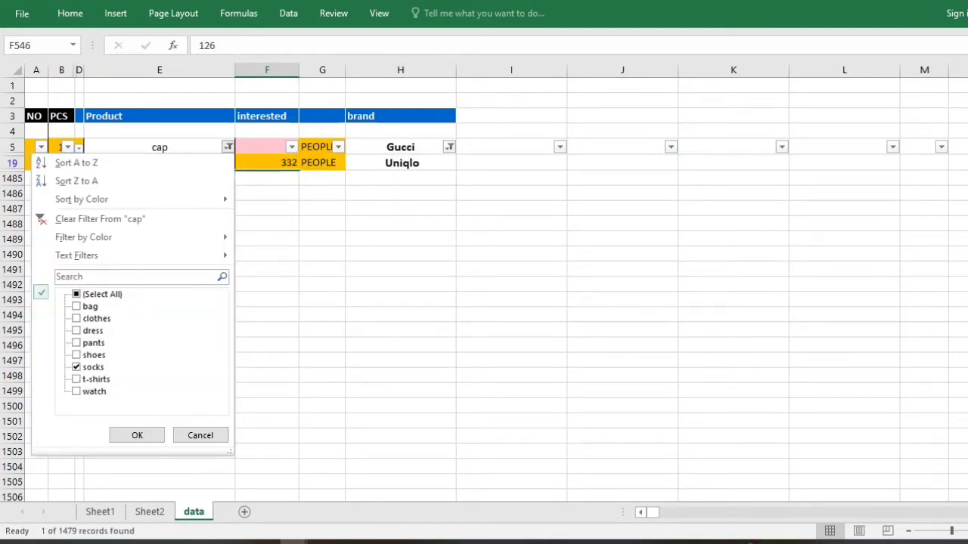
pyautogui.click(77, 367)
pyautogui.click(76, 318)
pyautogui.click(137, 435)
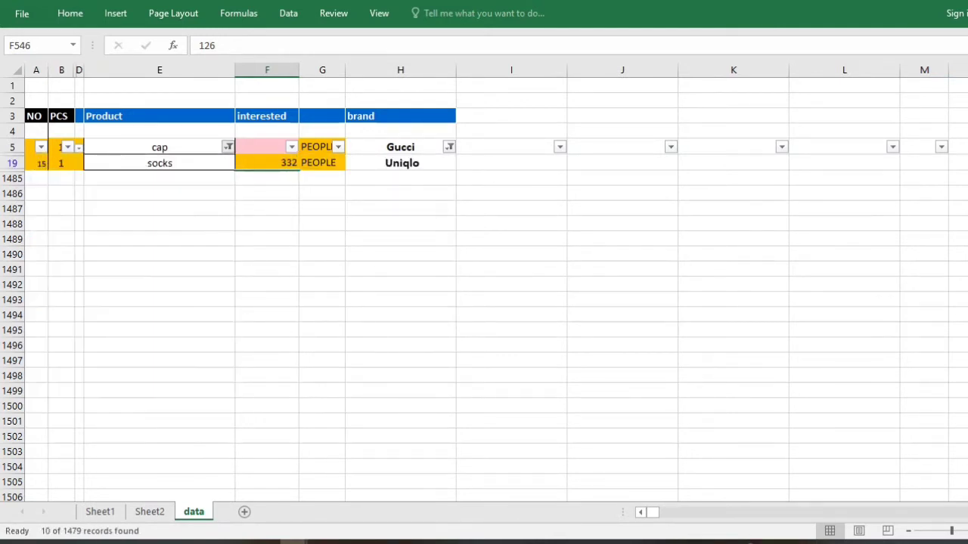
pyautogui.moveTo(267, 163); pyautogui.dragTo(267, 306)
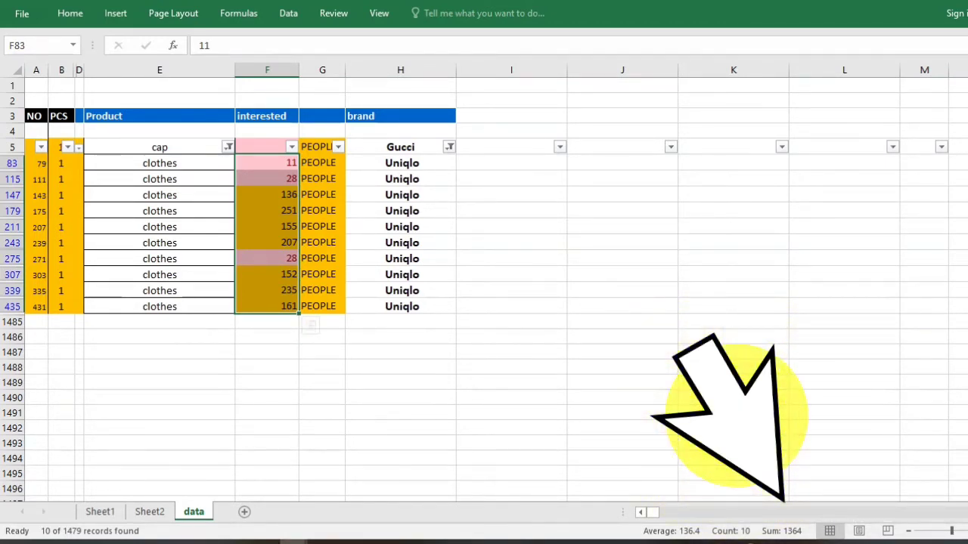
pyautogui.click(149, 512)
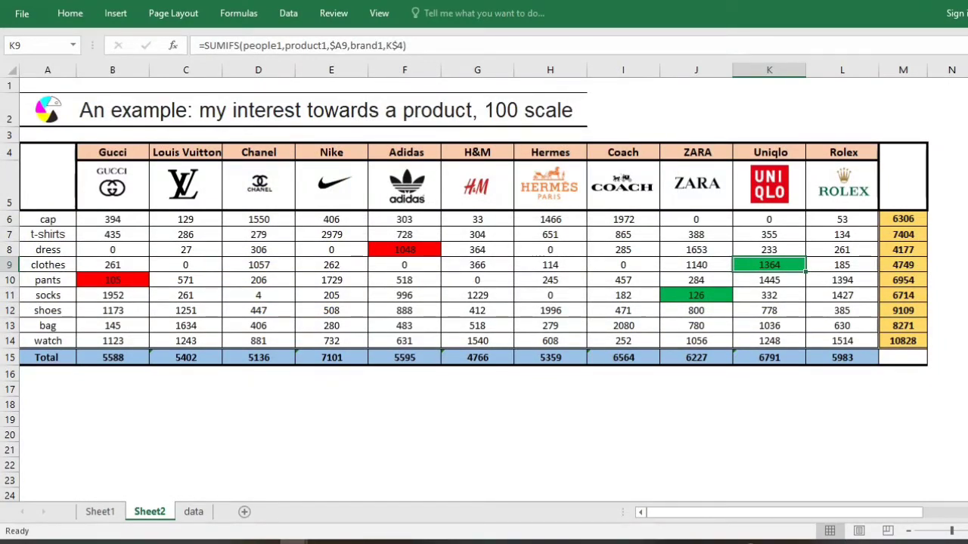
pyautogui.click(113, 234)
pyautogui.write('=')
pyautogui.click(113, 420)
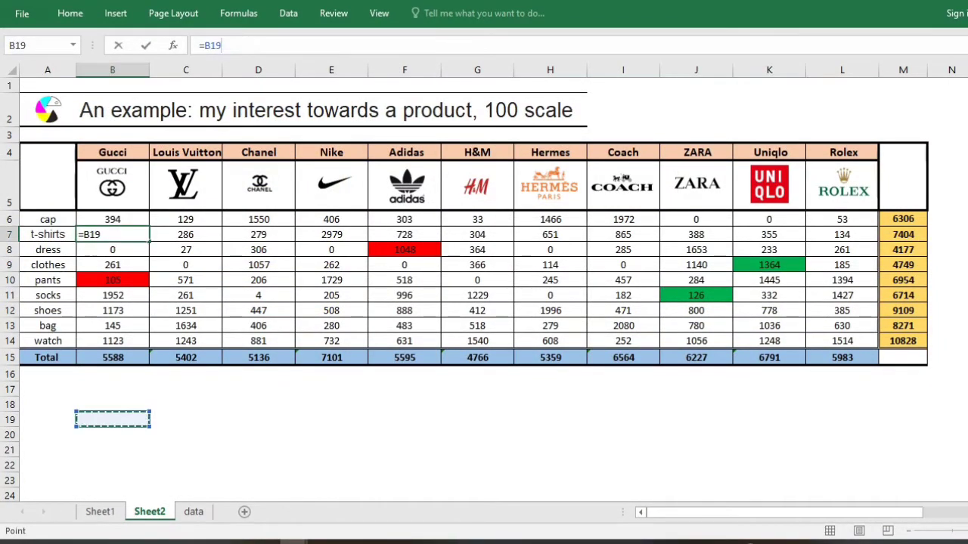
pyautogui.press('Return')
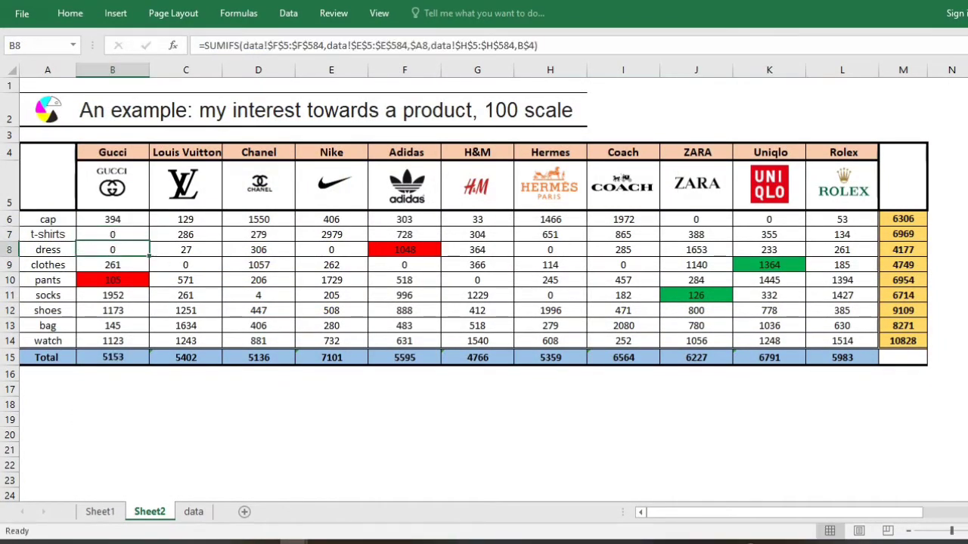
pyautogui.hotkey('ctrl', 'z')
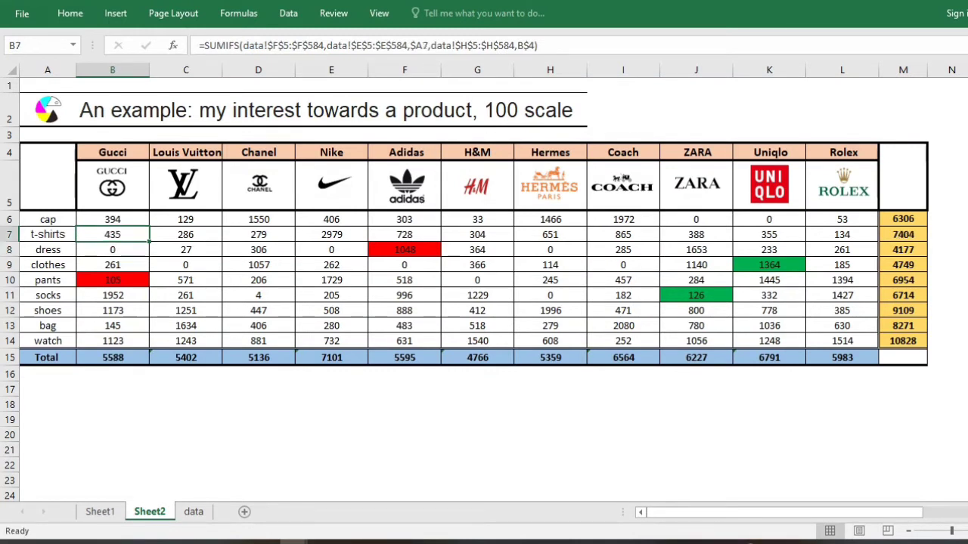
# Copy the SUMIFS formula of B6 without its equals sign into B18 as plain text.
pyautogui.click(113, 219)
pyautogui.moveTo(537, 45); pyautogui.dragTo(204, 46)
pyautogui.hotkey('ctrl', 'c')
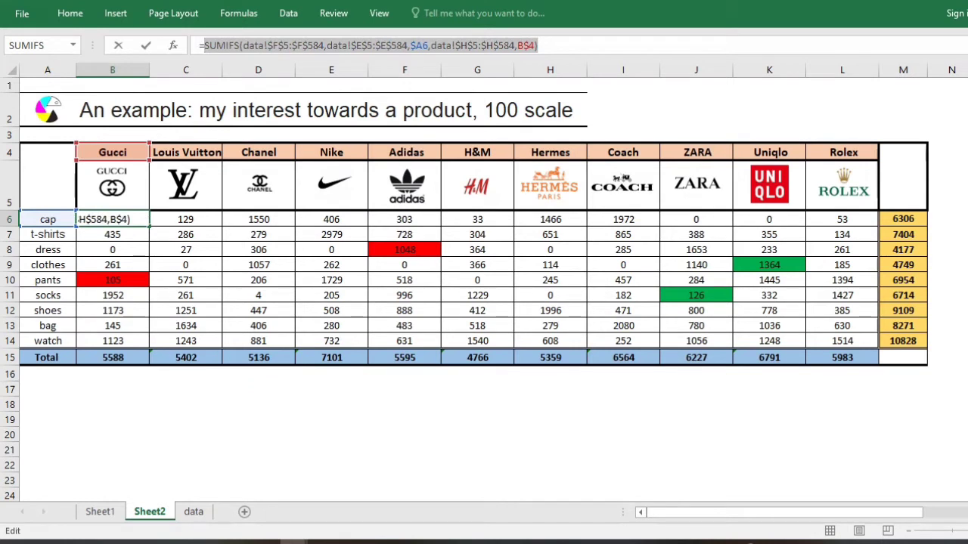
pyautogui.press('Return')
pyautogui.click(112, 404)
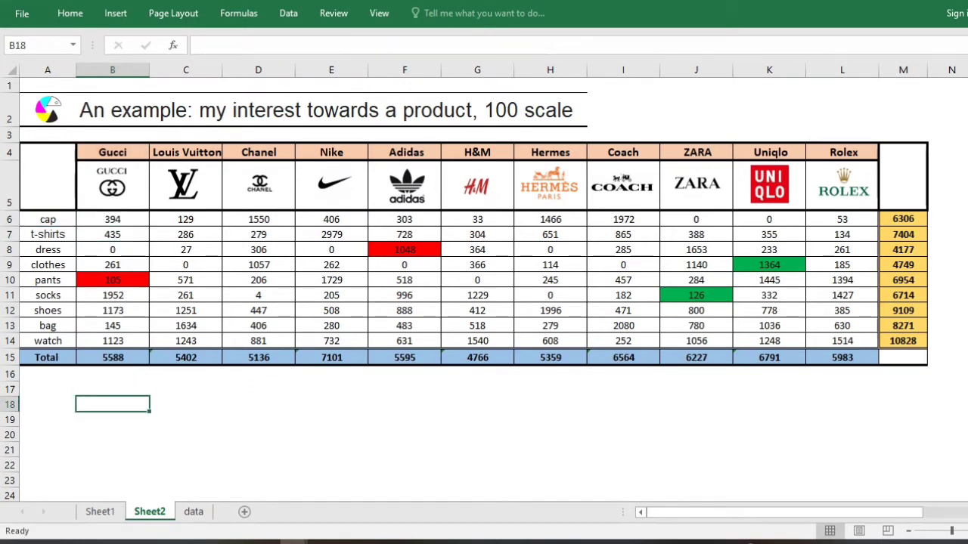
pyautogui.click(242, 45)
pyautogui.hotkey('ctrl', 'v')
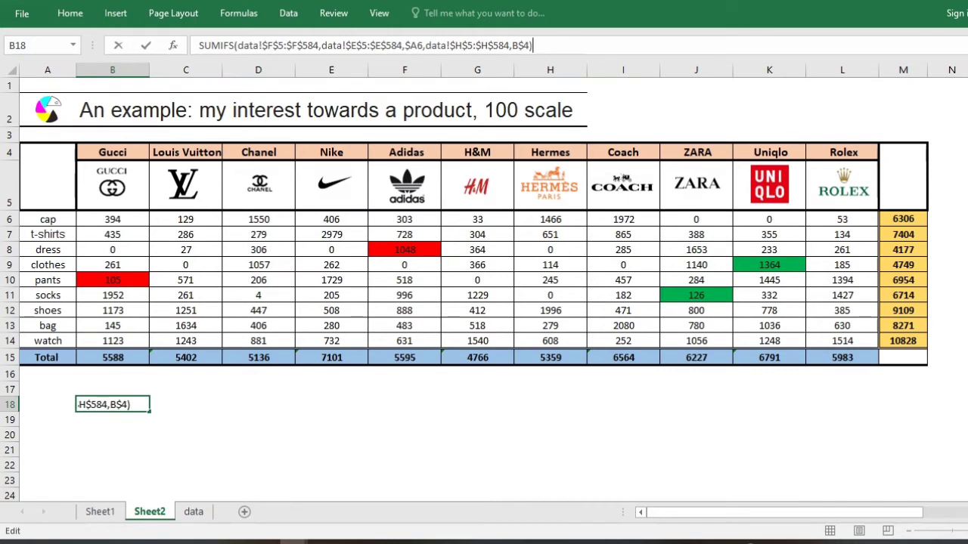
pyautogui.press('Return')
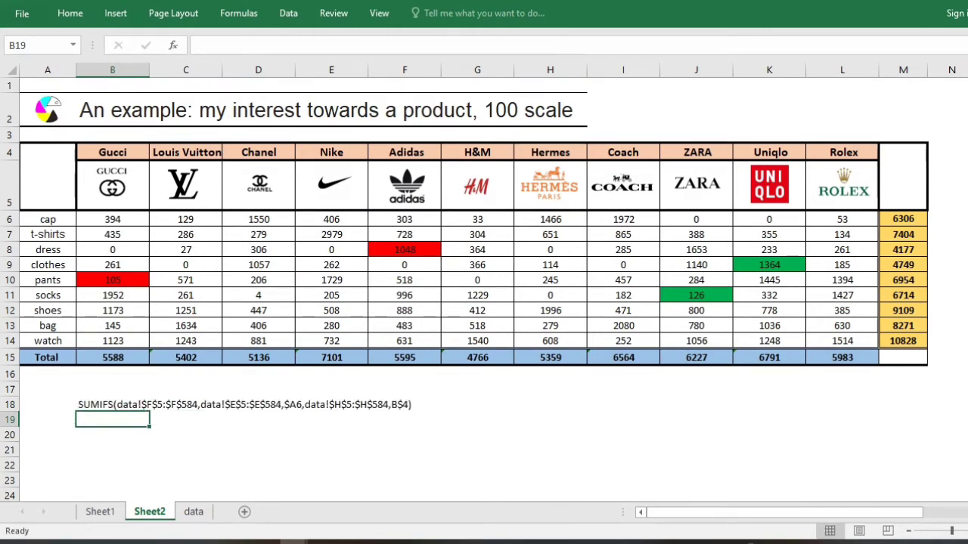
# Add a leading equals sign and enclosing quotation marks to the B18 formula text and enlarge its font.
pyautogui.click(148, 404)
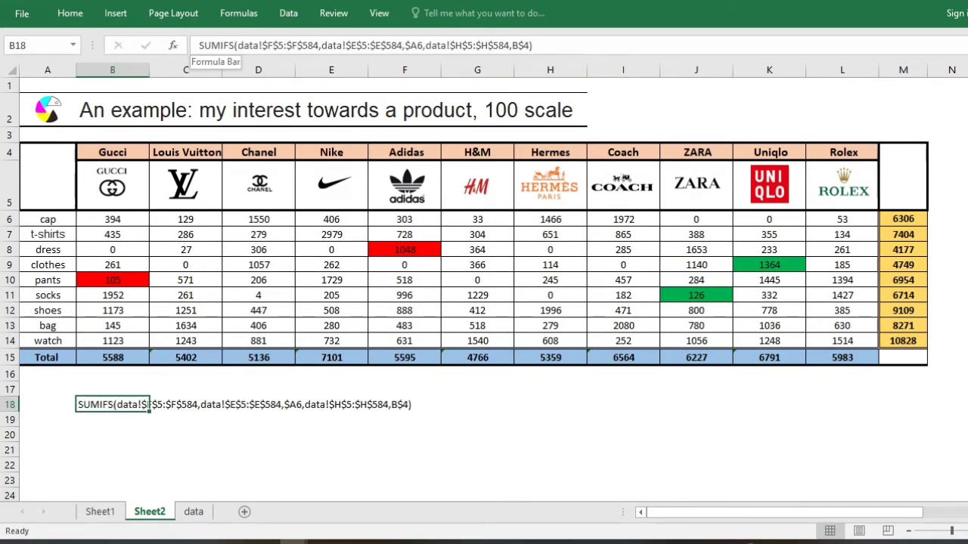
pyautogui.click(200, 45)
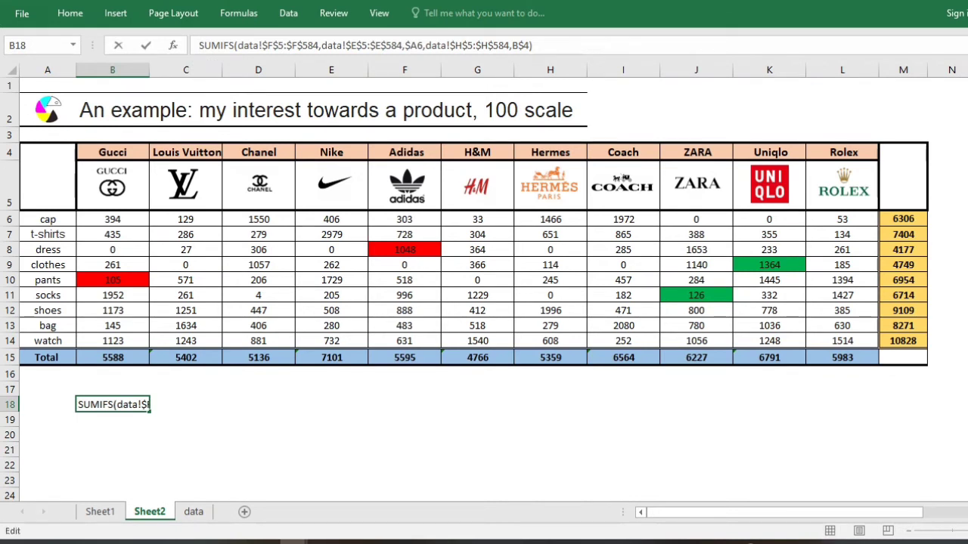
pyautogui.write('"=')
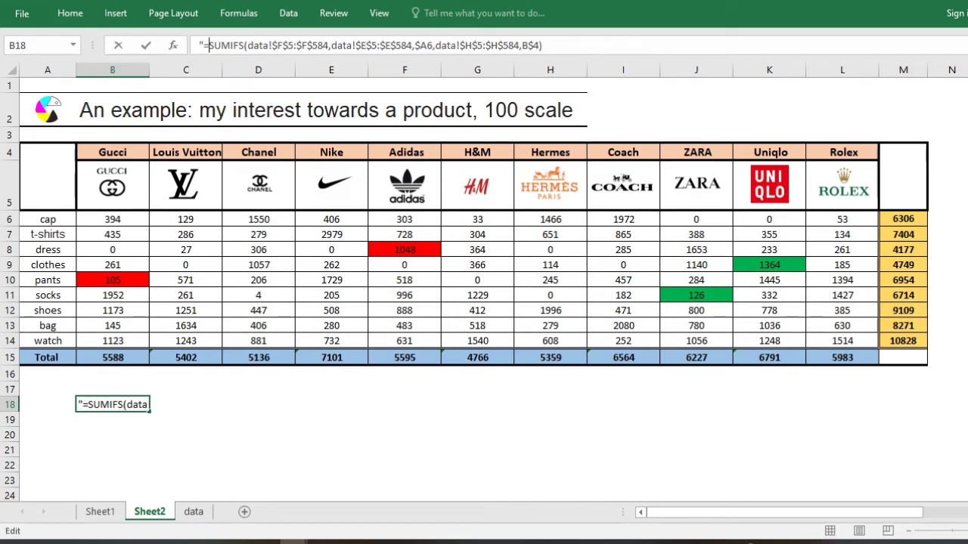
pyautogui.press('End')
pyautogui.write('"')
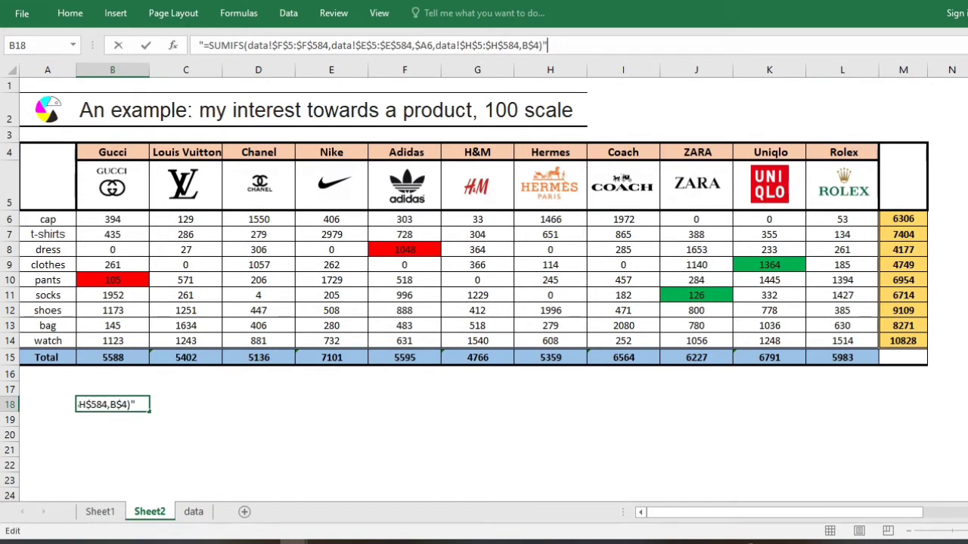
pyautogui.press('Return')
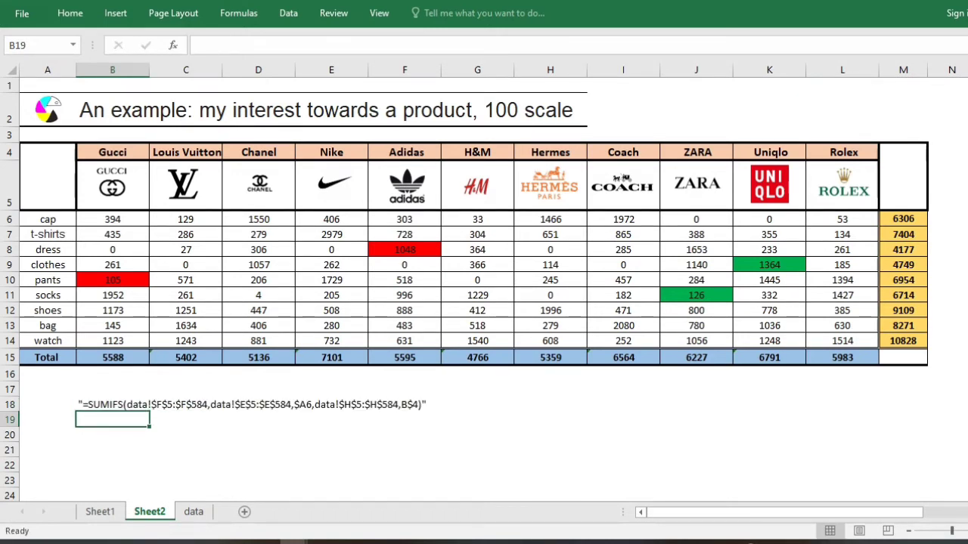
pyautogui.click(113, 405)
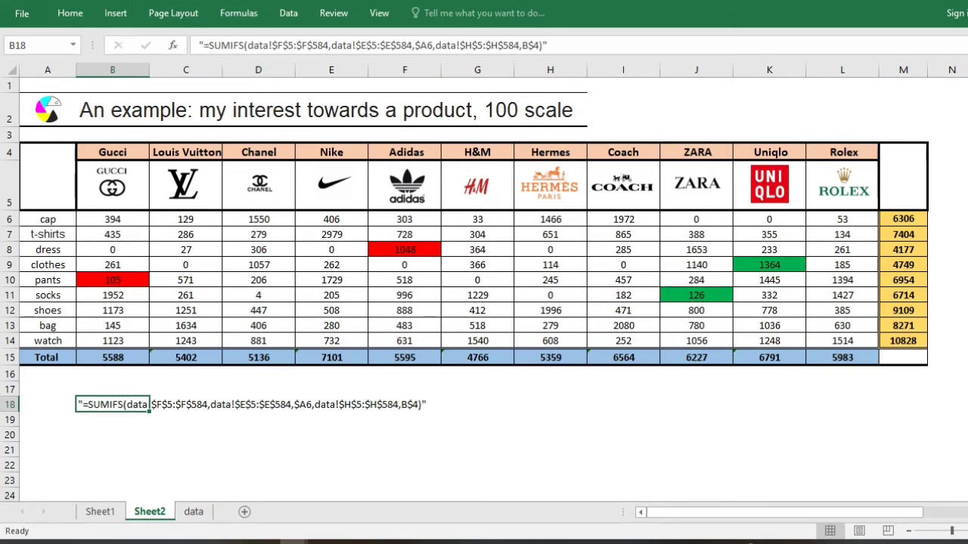
pyautogui.click(69, 13)
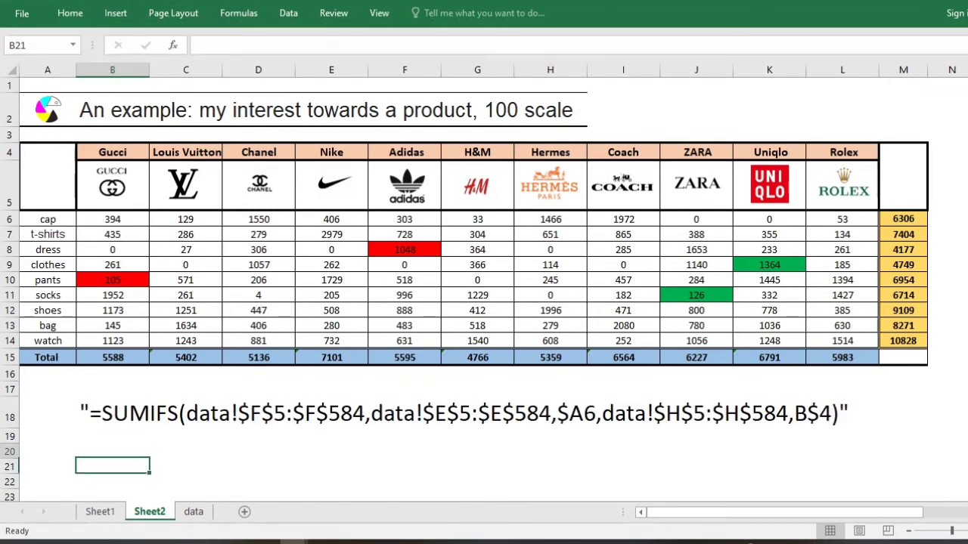
# Enter the quoted text "=SUMIFS(people1,product1,$A7,brand1,J$4)" in B20.
pyautogui.click(113, 451)
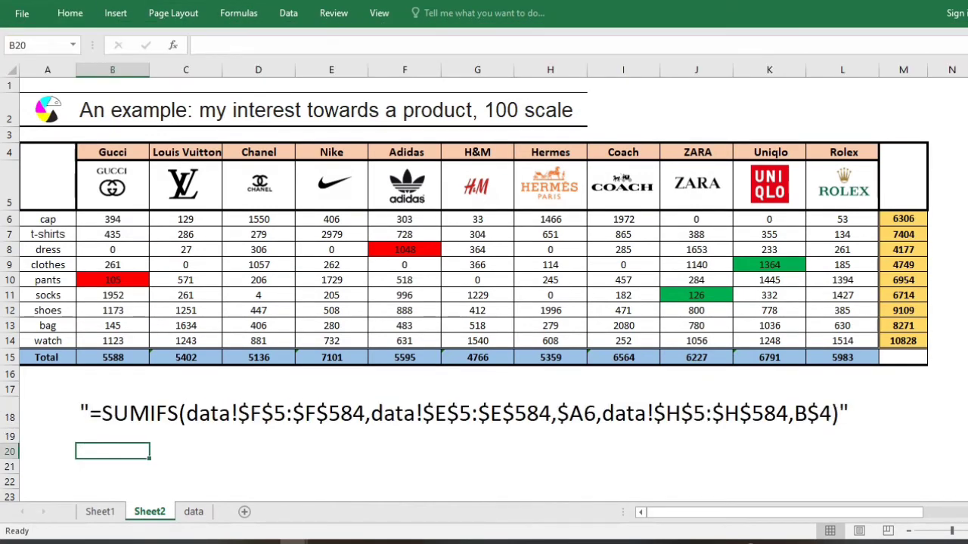
pyautogui.write('"')
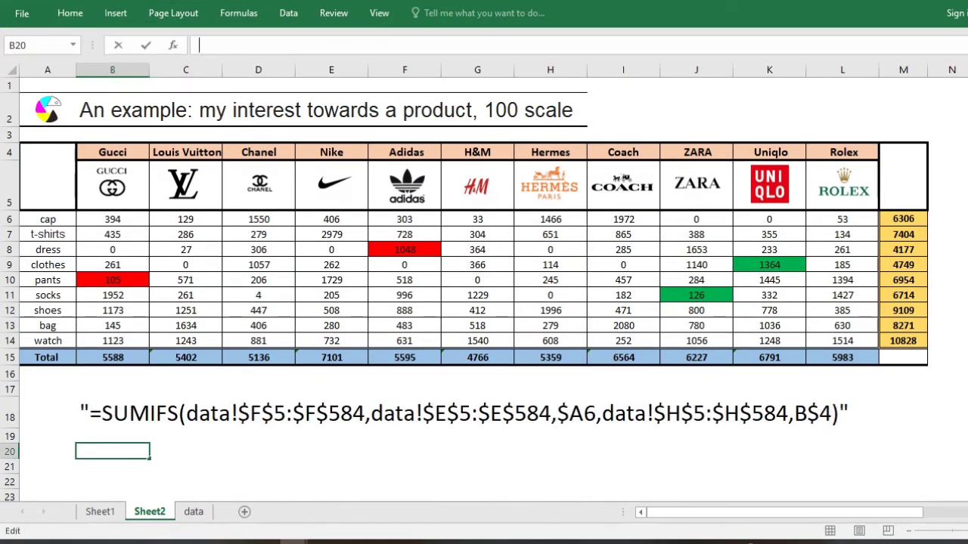
pyautogui.write('=SUMIFS(people1,product1,$A7,brand1,J$4)')
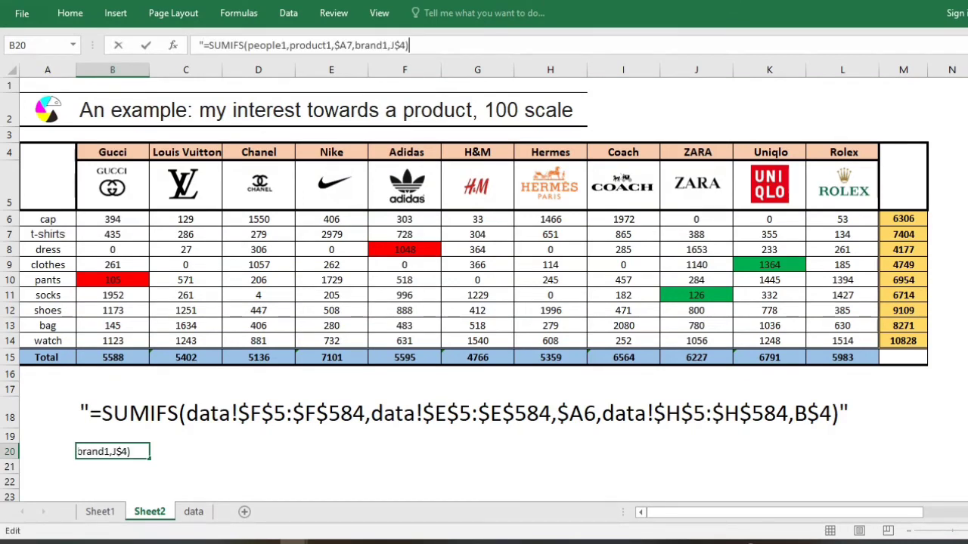
pyautogui.write('"')
pyautogui.press('Return')
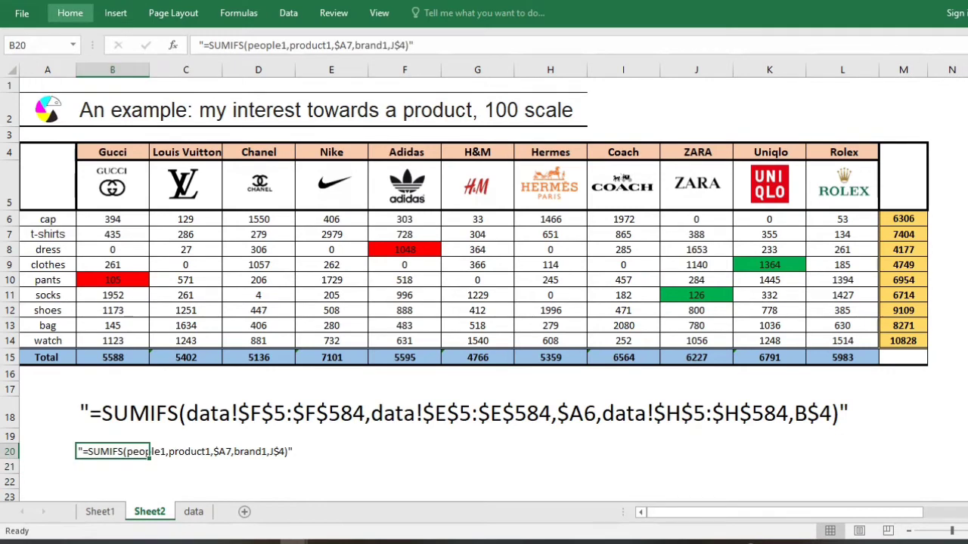
# Set the font size of the formula text in B20 to 24.
pyautogui.click(70, 13)
pyautogui.click(249, 39)
pyautogui.click(249, 39)
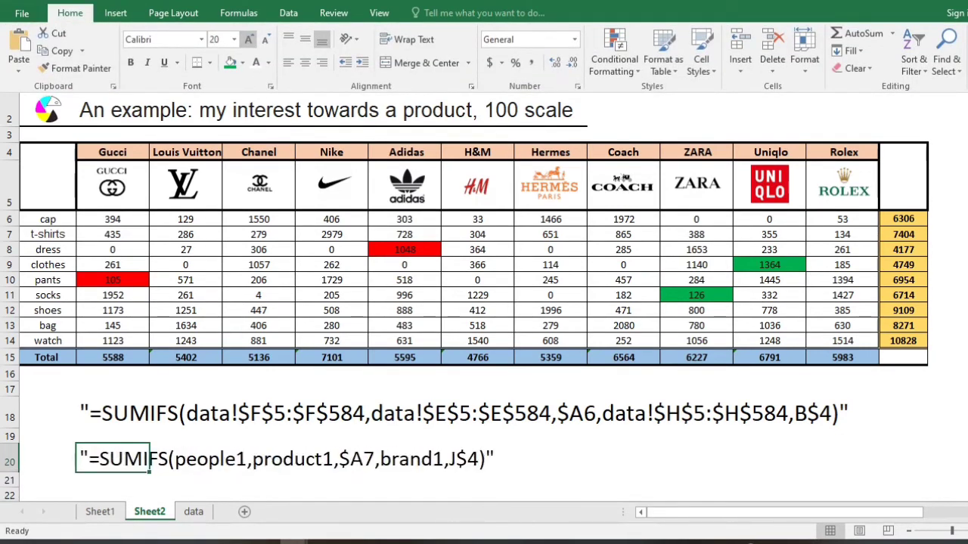
pyautogui.click(249, 39)
pyautogui.click(249, 40)
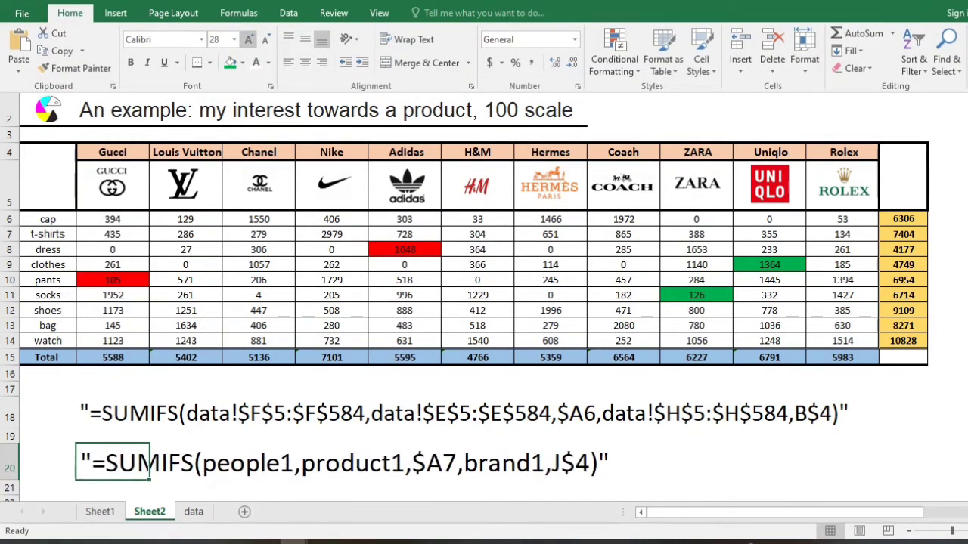
pyautogui.click(265, 39)
pyautogui.click(265, 39)
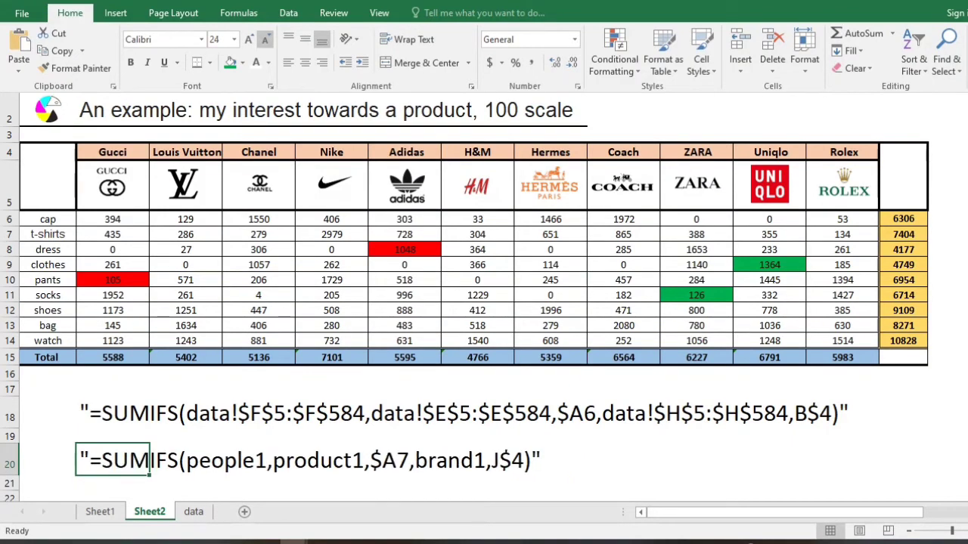
# Collapse the ribbon to show more of the sheet and select B19 between the two formula texts.
pyautogui.click(69, 13)
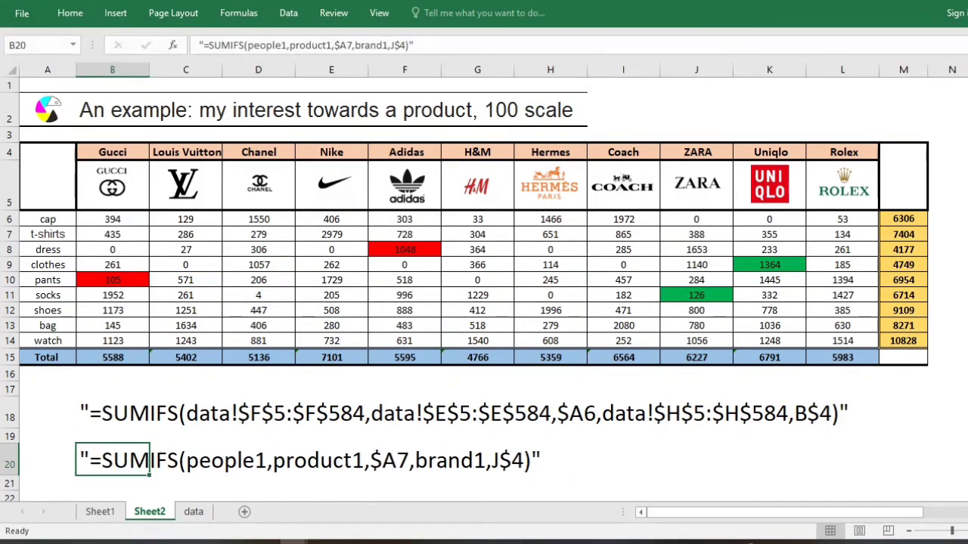
pyautogui.click(248, 461)
pyautogui.click(113, 436)
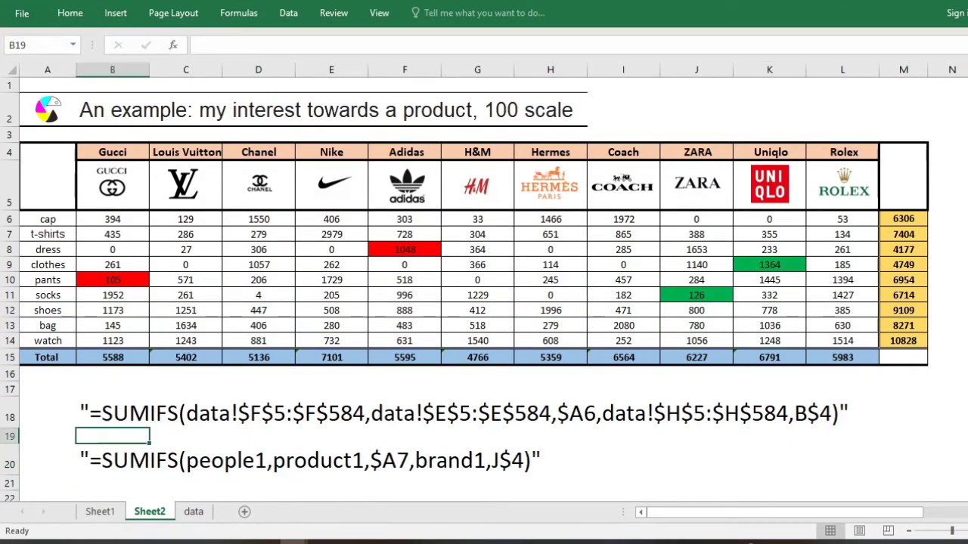
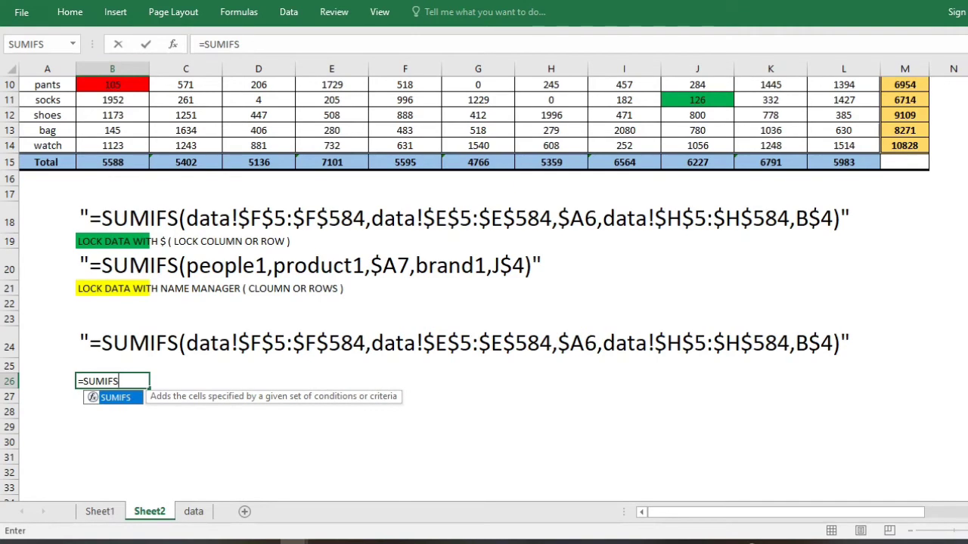
# Replace the unfinished formula in B26 with the quoted text "=SUMIF".
pyautogui.press('BackSpace')
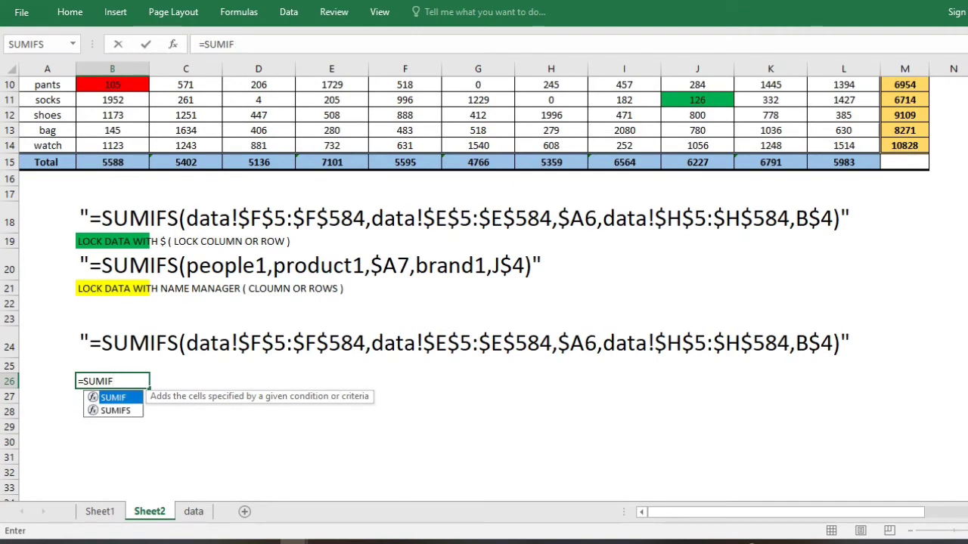
pyautogui.press('BackSpace')
pyautogui.press('BackSpace')
pyautogui.press('BackSpace')
pyautogui.press('BackSpace')
pyautogui.press('BackSpace')
pyautogui.press('BackSpace')
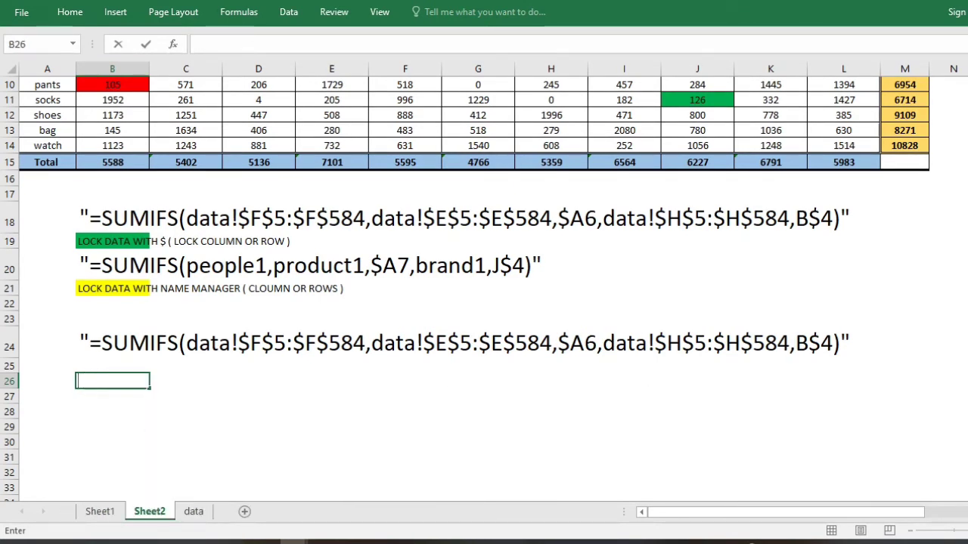
pyautogui.write('"=S')
pyautogui.write('UM')
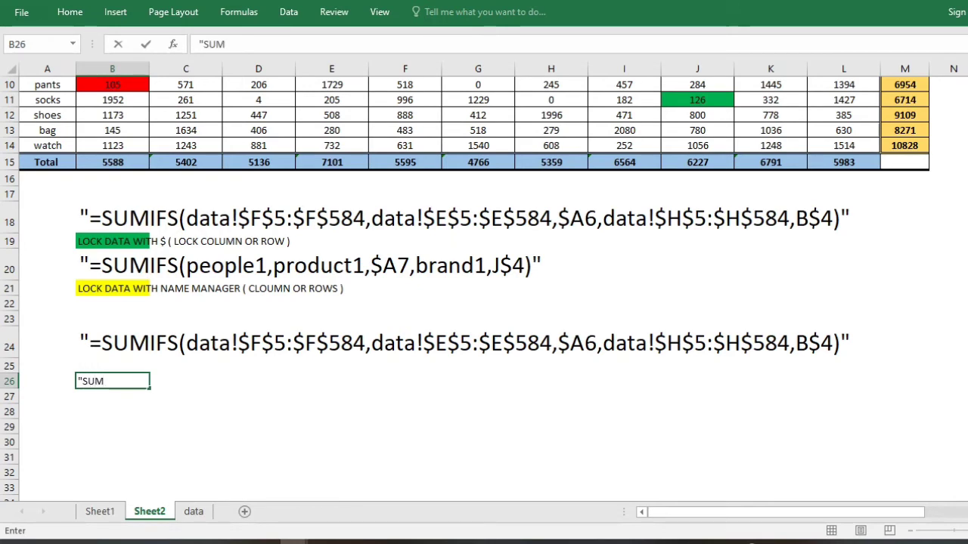
pyautogui.press('BackSpace')
pyautogui.press('BackSpace')
pyautogui.press('BackSpace')
pyautogui.write('=')
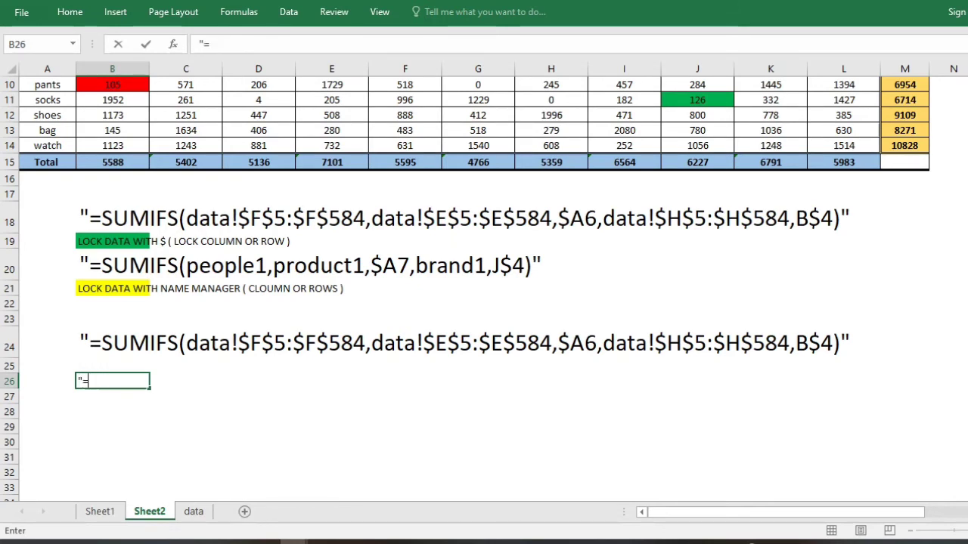
pyautogui.write('SUMIF"')
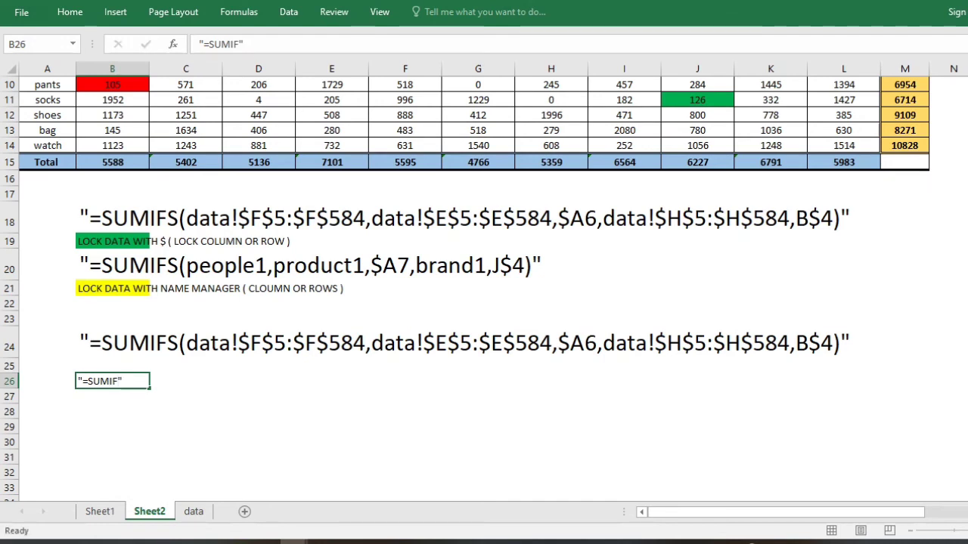
pyautogui.press('Tab')
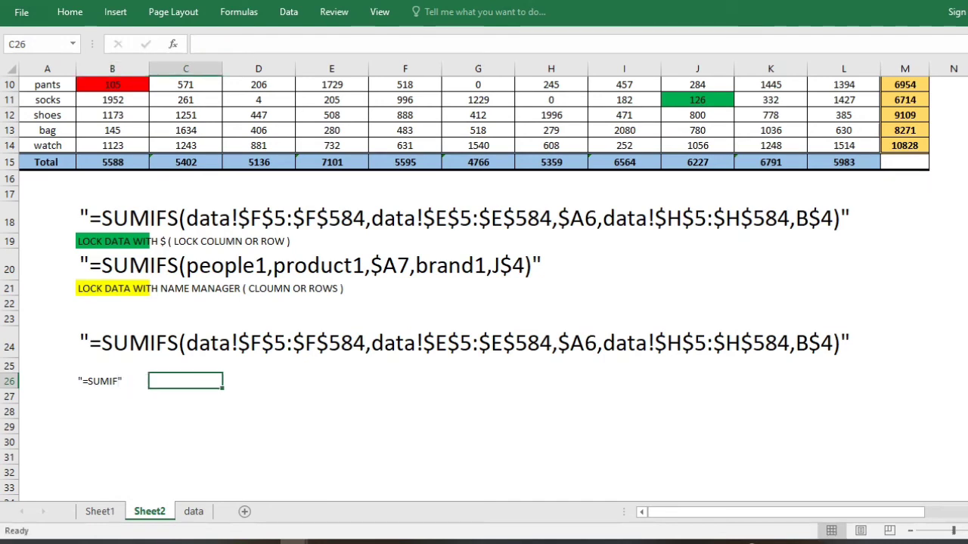
# Enter the explanation FOR SINGLE CRITERIA SUM RANGE in C26.
pyautogui.write('FOR')
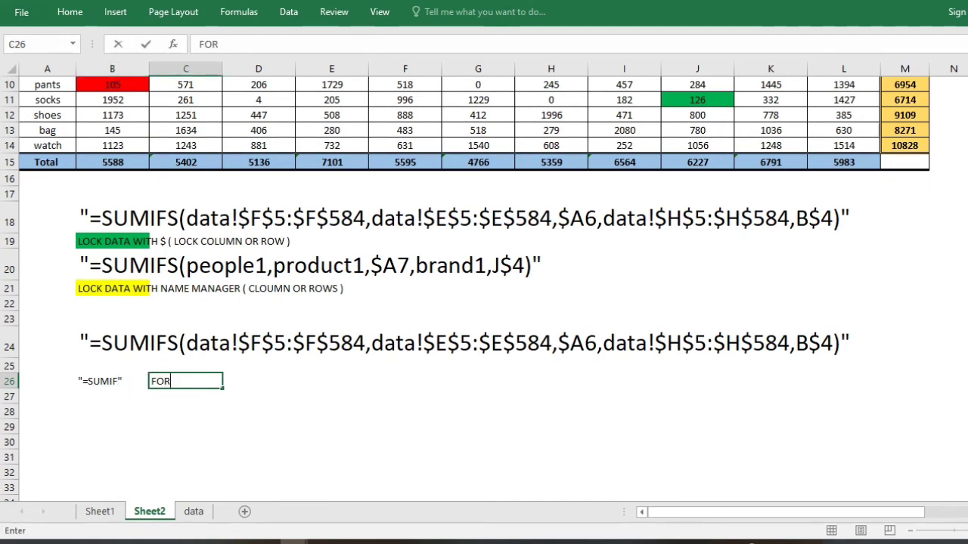
pyautogui.write(' SIN')
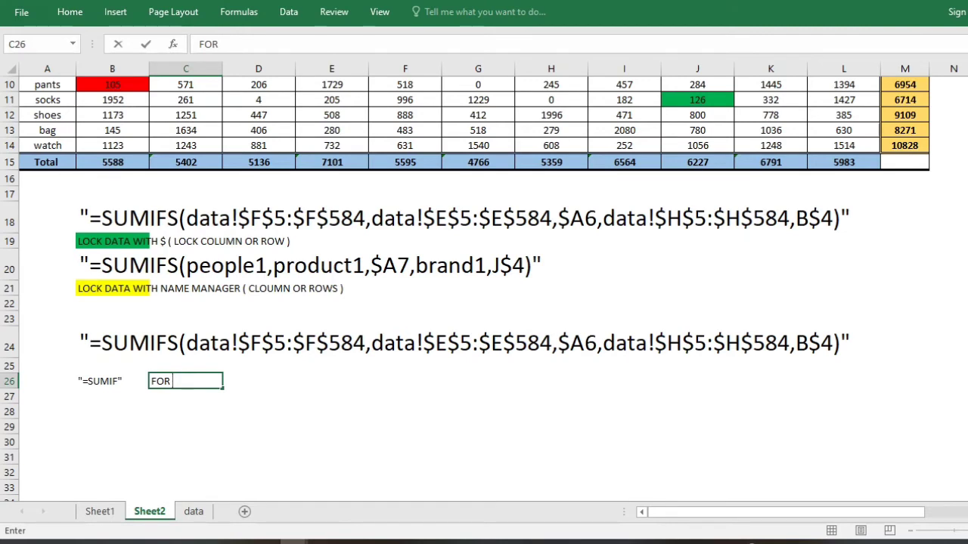
pyautogui.write('GLE C')
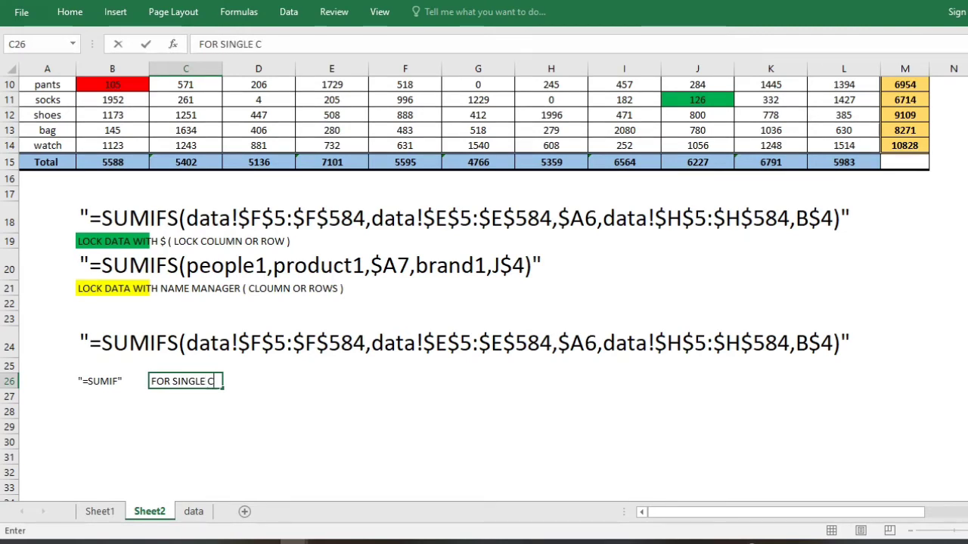
pyautogui.write('RITERIA')
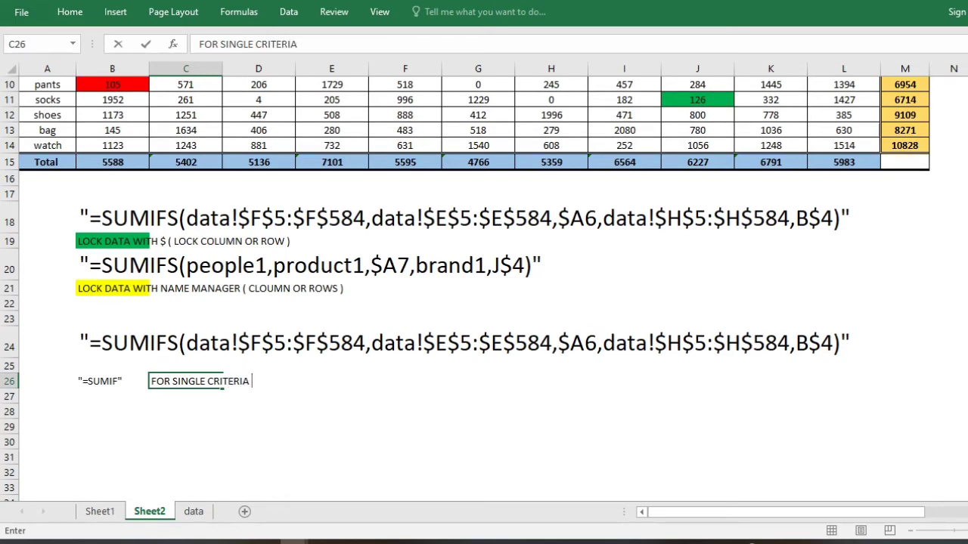
pyautogui.write(' SUM RANGE')
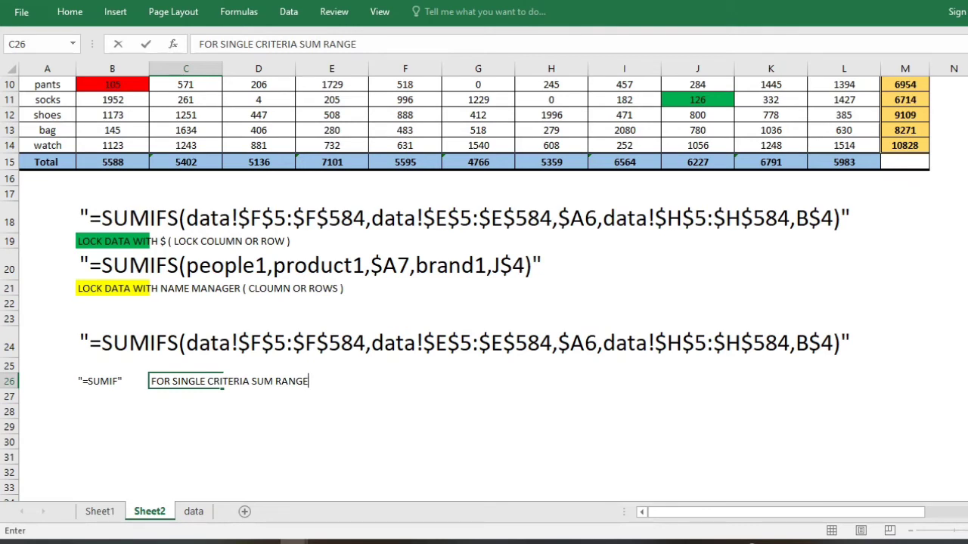
pyautogui.press('Return')
# Enter the quoted text "=SUMIFS" in B27, below the SUMIF label.
pyautogui.write('"')
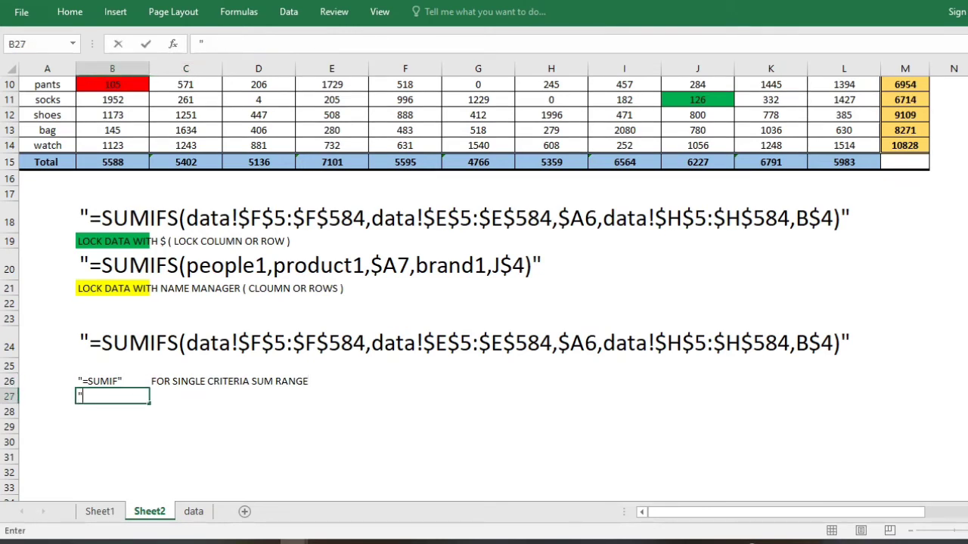
pyautogui.write('=SUM')
pyautogui.press('BackSpace')
pyautogui.press('BackSpace')
pyautogui.press('BackSpace')
pyautogui.write('=SUMI')
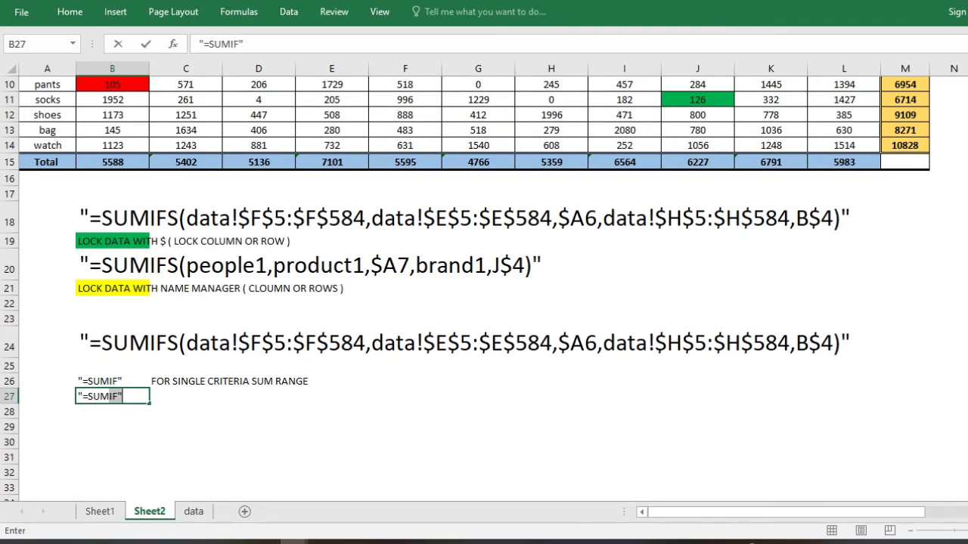
pyautogui.write('FS"')
pyautogui.press('Tab')
# Enter the explanation FOR MULTI CRITERIA SUM RANGE in C27.
pyautogui.write('FOR ')
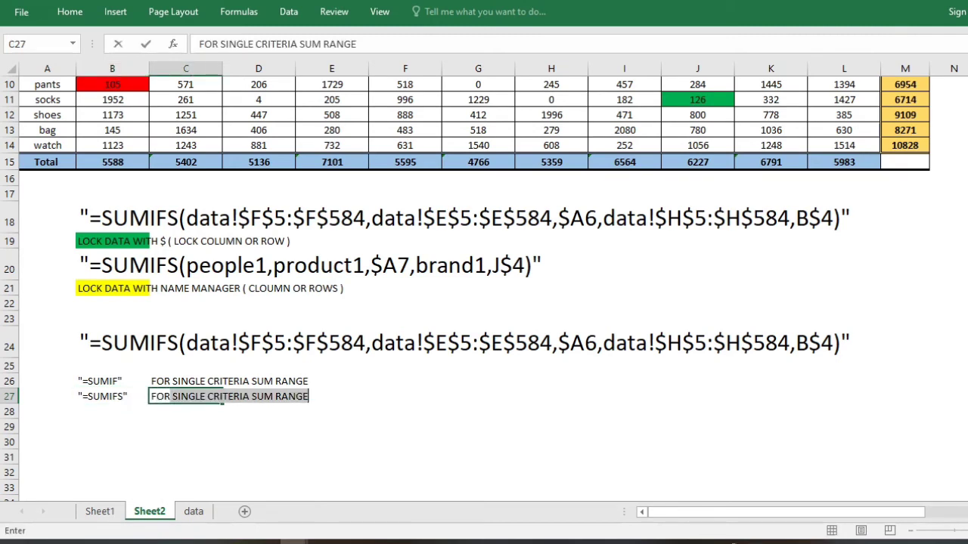
pyautogui.write('MULTI')
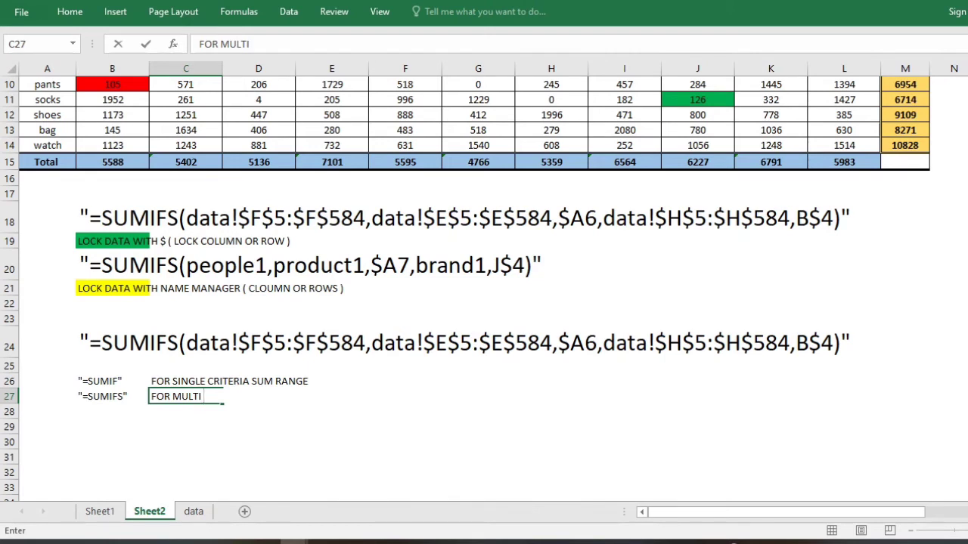
pyautogui.write(' CRITERIA')
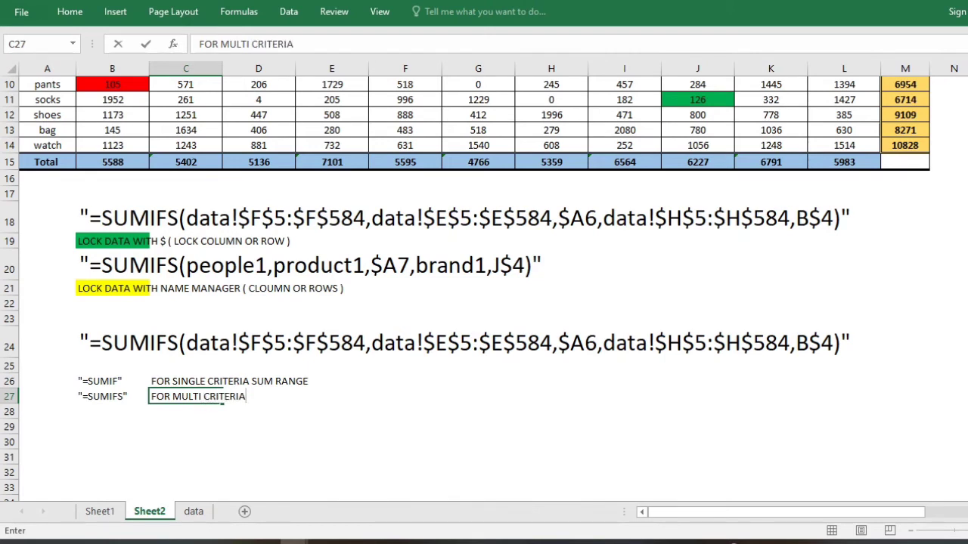
pyautogui.write(' SUME')
pyautogui.press('BackSpace')
pyautogui.write('REANGE)')
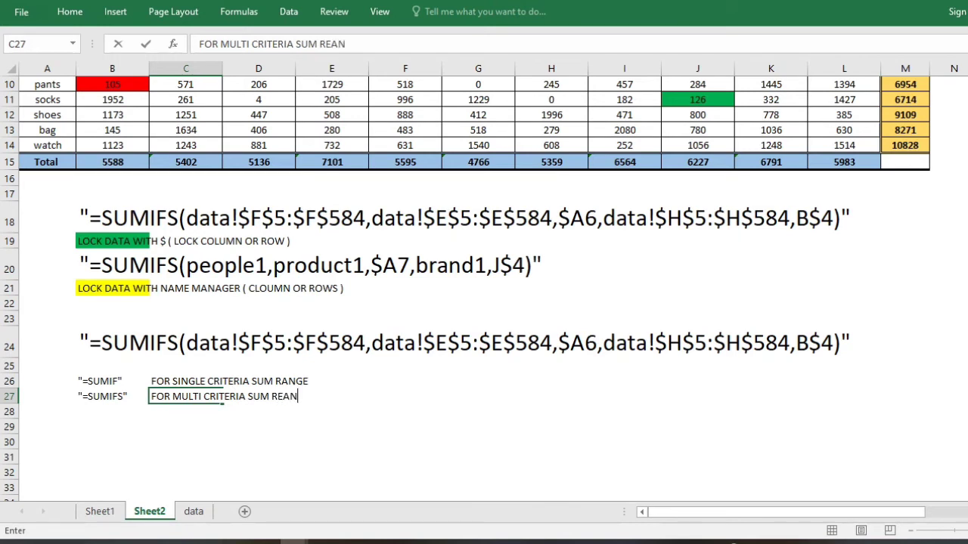
pyautogui.press('BackSpace')
pyautogui.press('BackSpace')
pyautogui.press('BackSpace')
pyautogui.press('BackSpace')
pyautogui.press('BackSpace')
pyautogui.press('BackSpace')
pyautogui.write('ANGE')
pyautogui.press('Return')
# Enter the first formula argument as the text (data!F5:f584, in B28.
pyautogui.press('Left')
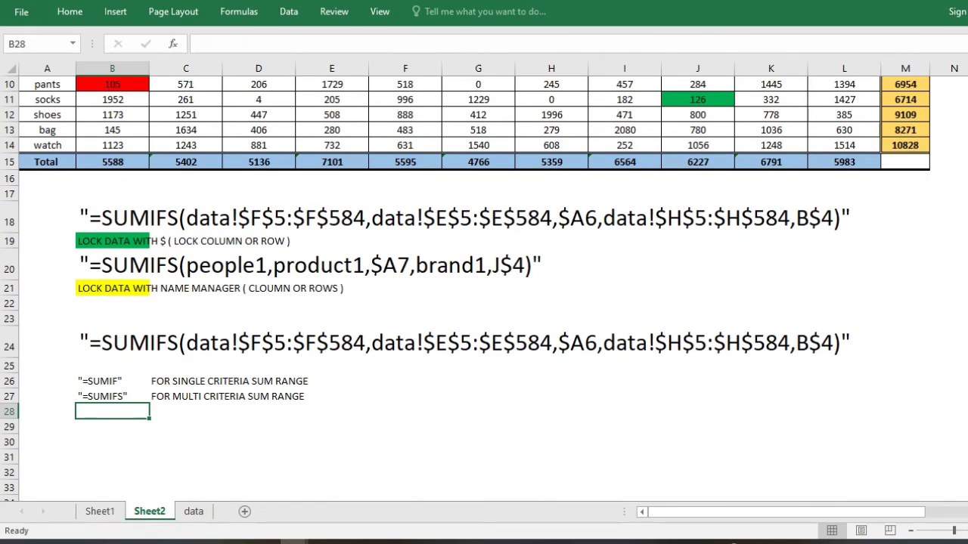
pyautogui.write('(')
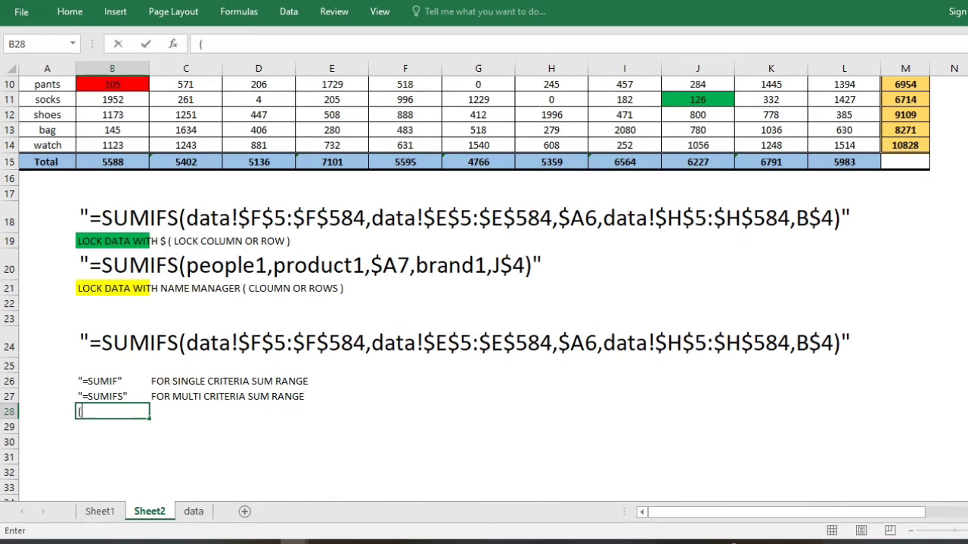
pyautogui.write('data!F')
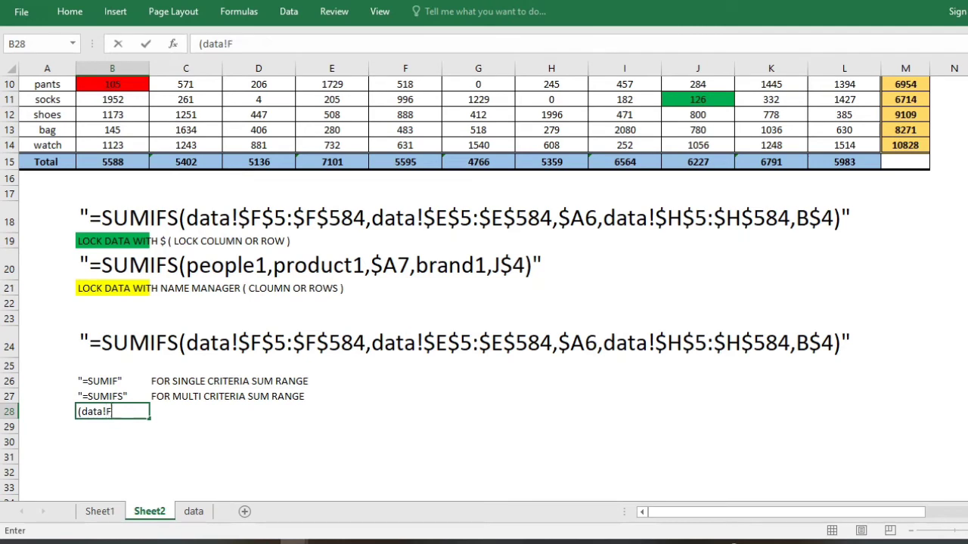
pyautogui.write('5:f584')
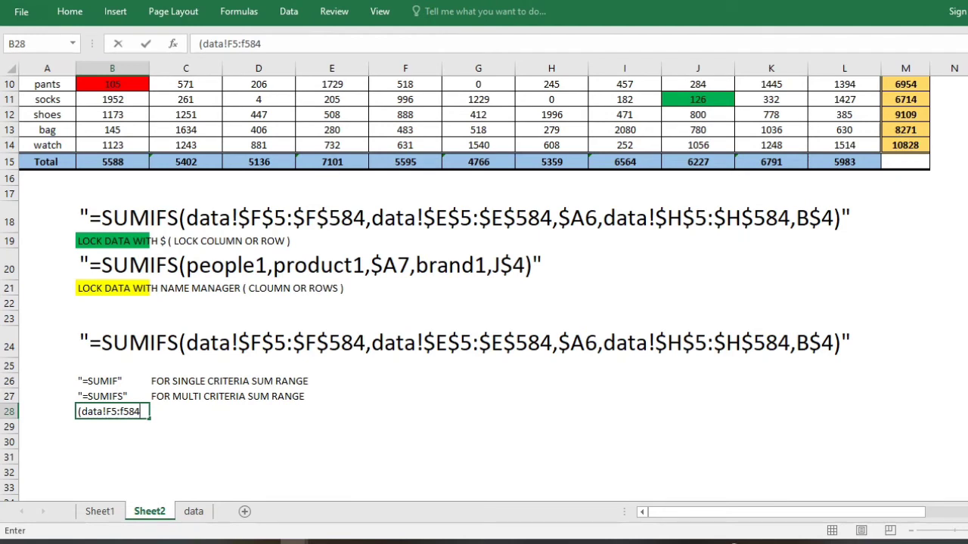
pyautogui.write(',')
pyautogui.press('Tab')
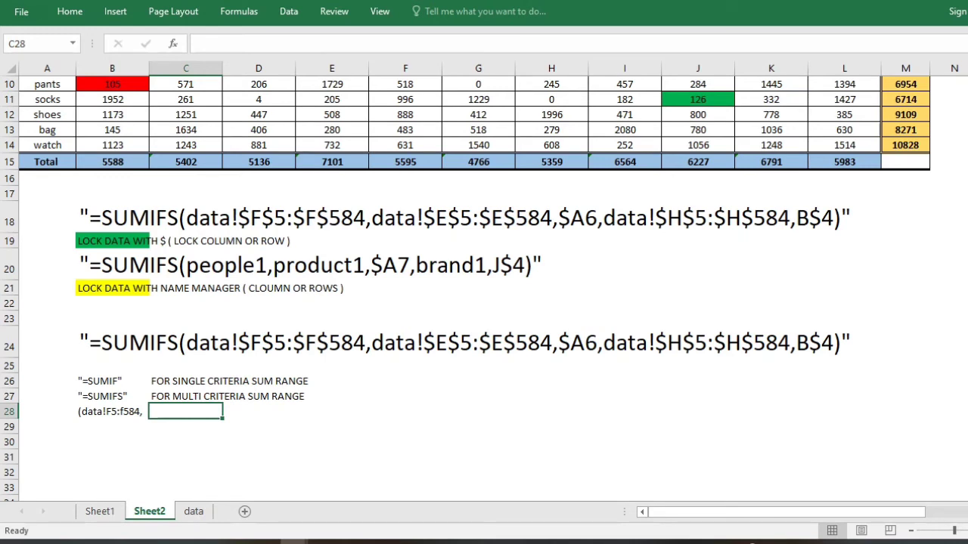
# Enter the explanation data on sheet "data" column F , rows 5-584 in C28.
pyautogui.write('data')
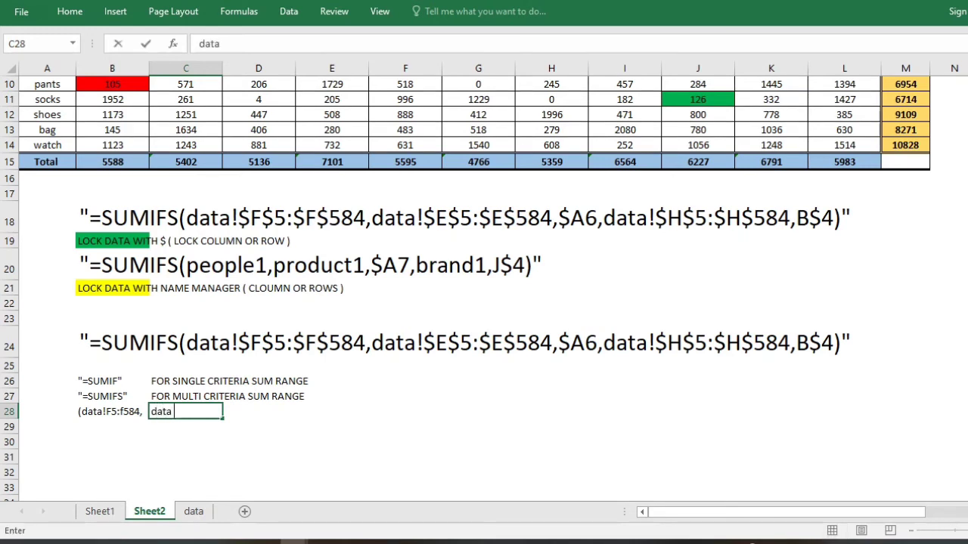
pyautogui.write(' on shte')
pyautogui.press('BackSpace')
pyautogui.press('BackSpace')
pyautogui.write('ee')
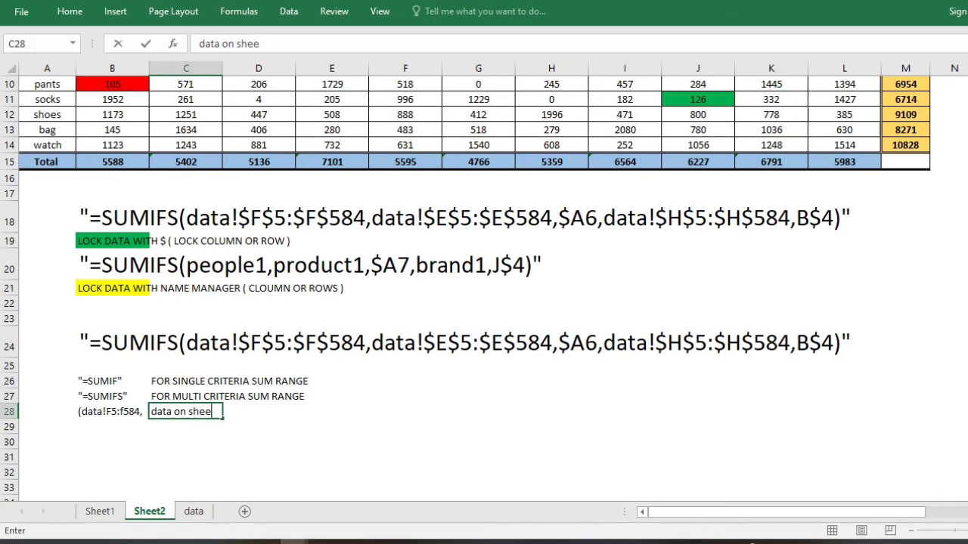
pyautogui.write('t "data"')
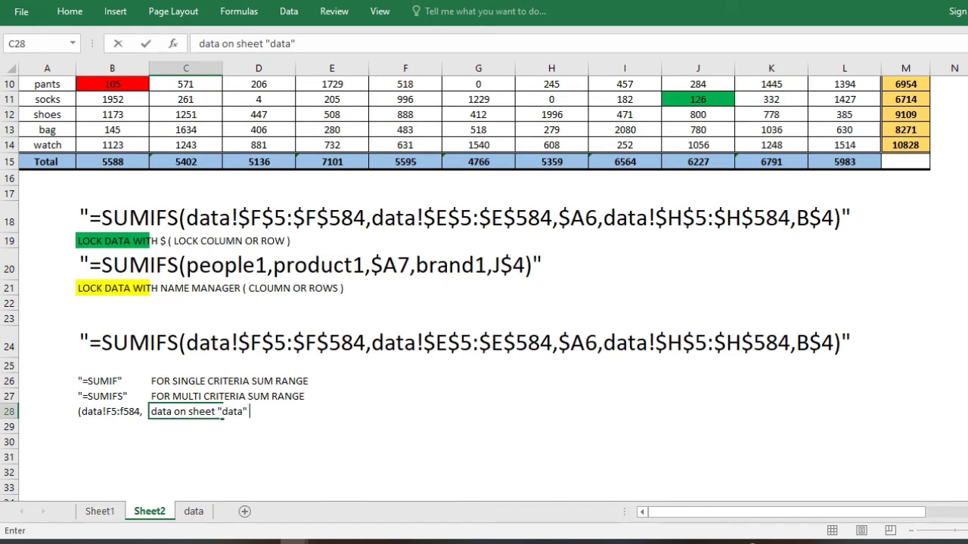
pyautogui.write(' coum')
pyautogui.press('BackSpace')
pyautogui.press('BackSpace')
pyautogui.write('lumn')
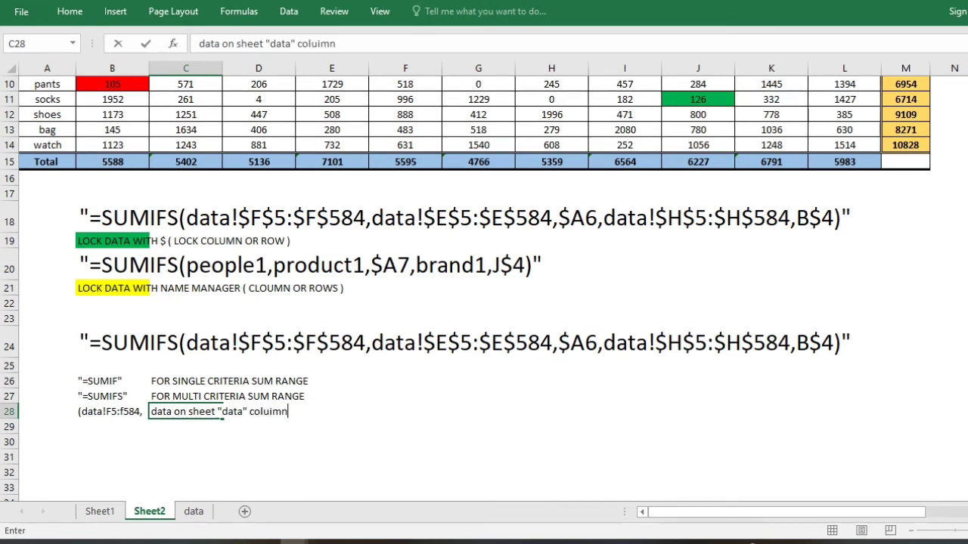
pyautogui.press('BackSpace')
pyautogui.press('BackSpace')
pyautogui.press('BackSpace')
pyautogui.write('umn f')
pyautogui.press('BackSpace')
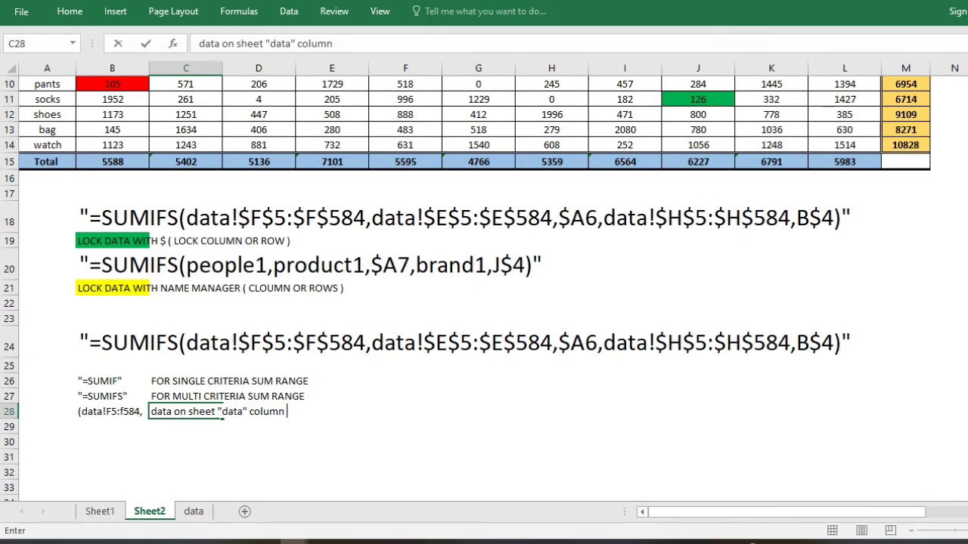
pyautogui.write('F')
pyautogui.write(' rows')
pyautogui.press('BackSpace')
pyautogui.press('BackSpace')
pyautogui.press('BackSpace')
pyautogui.press('BackSpace')
pyautogui.write(', w')
pyautogui.press('BackSpace')
pyautogui.write('rows')
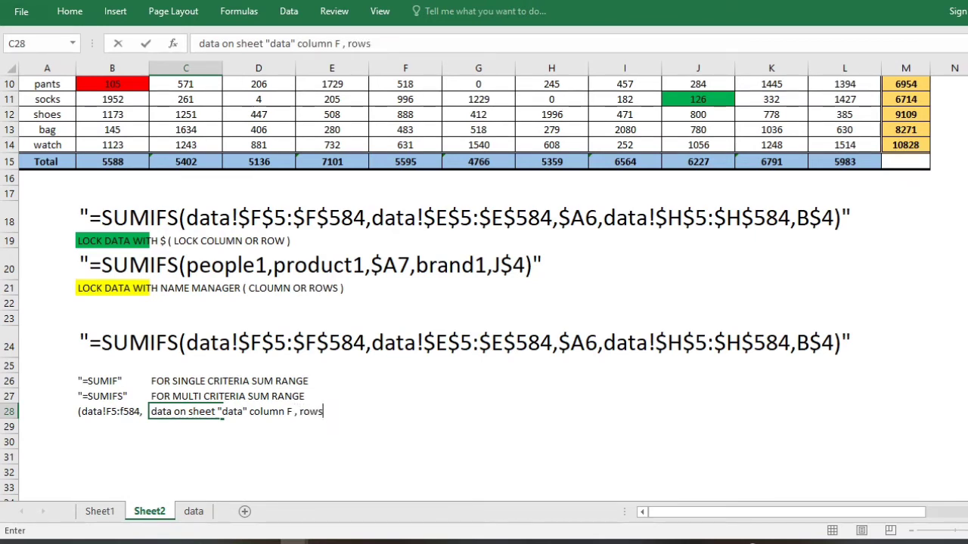
pyautogui.write(' 5-584')
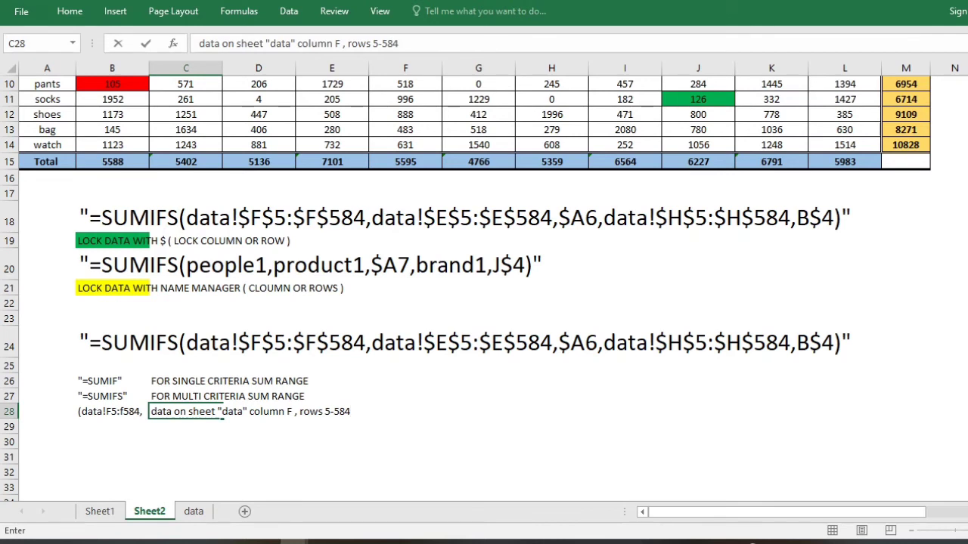
pyautogui.press('Return')
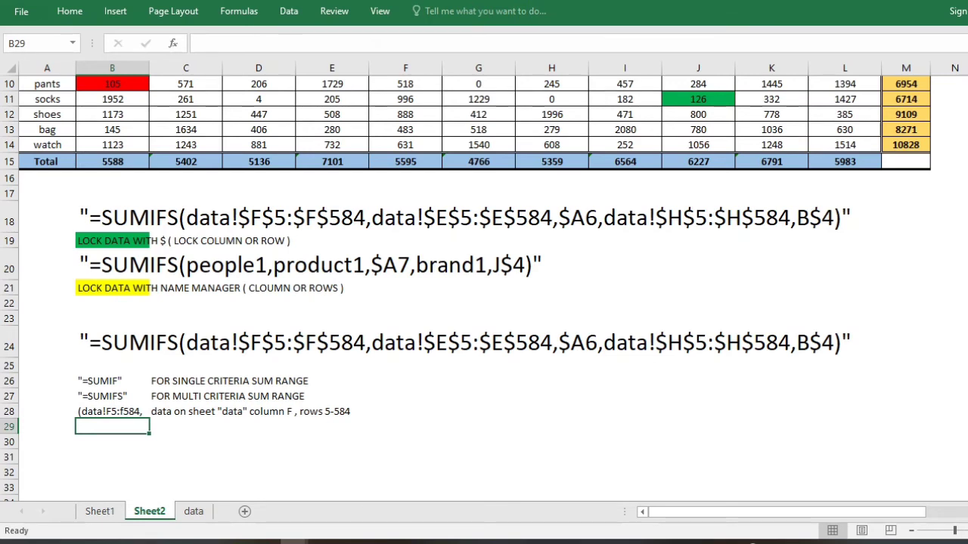
# Enter the reference example $F5 in B29 and move to C29 for its explanation.
pyautogui.write('$F')
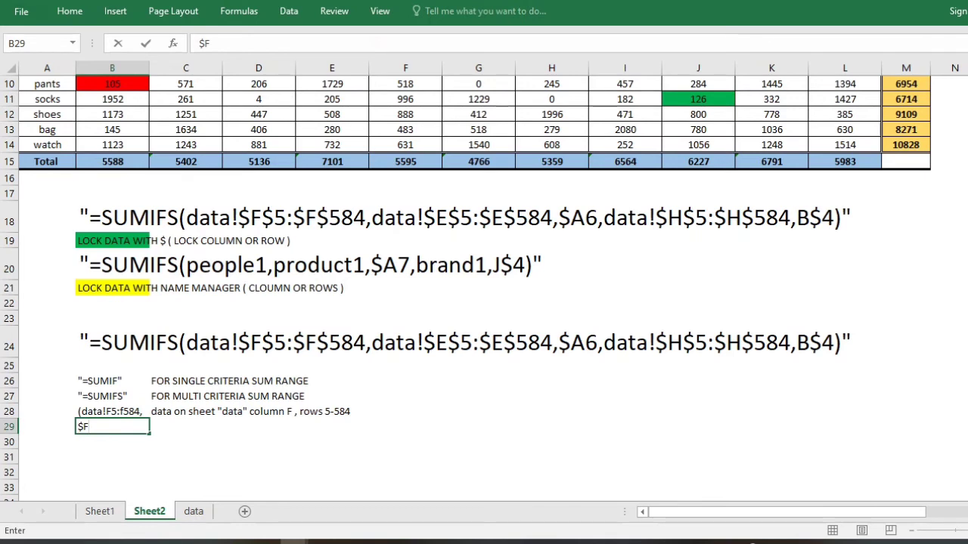
pyautogui.write('5')
pyautogui.press('Tab')
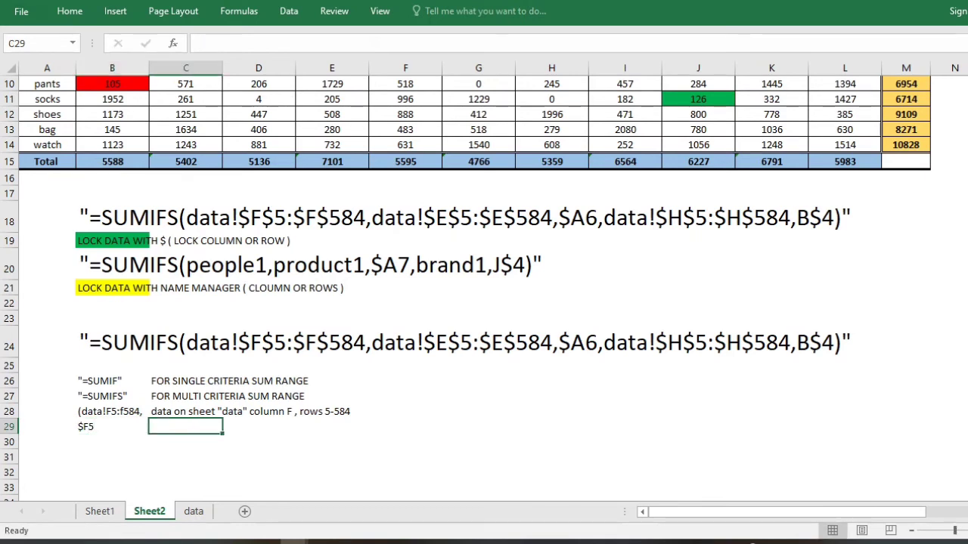
# Enter the explanation column F lock is ON , Rows lock is OFF in C29.
pyautogui.write('colum')
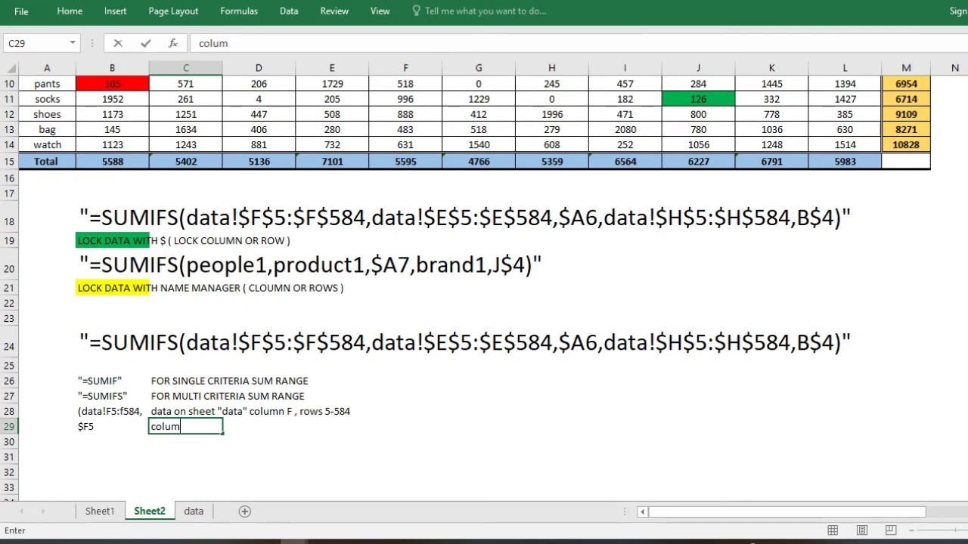
pyautogui.write('n F lock in')
pyautogui.press('BackSpace')
pyautogui.write('s on')
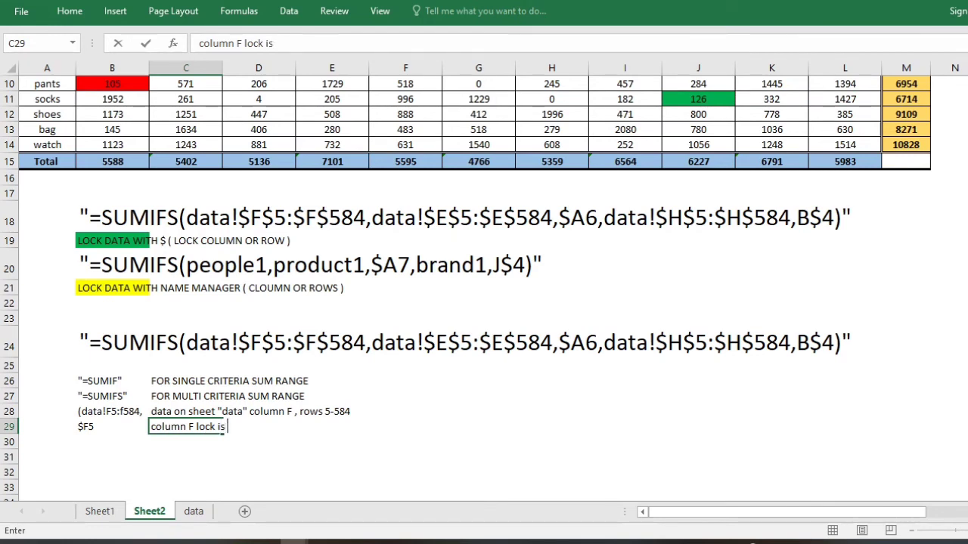
pyautogui.press('BackSpace')
pyautogui.press('BackSpace')
pyautogui.write('ON , Rows ')
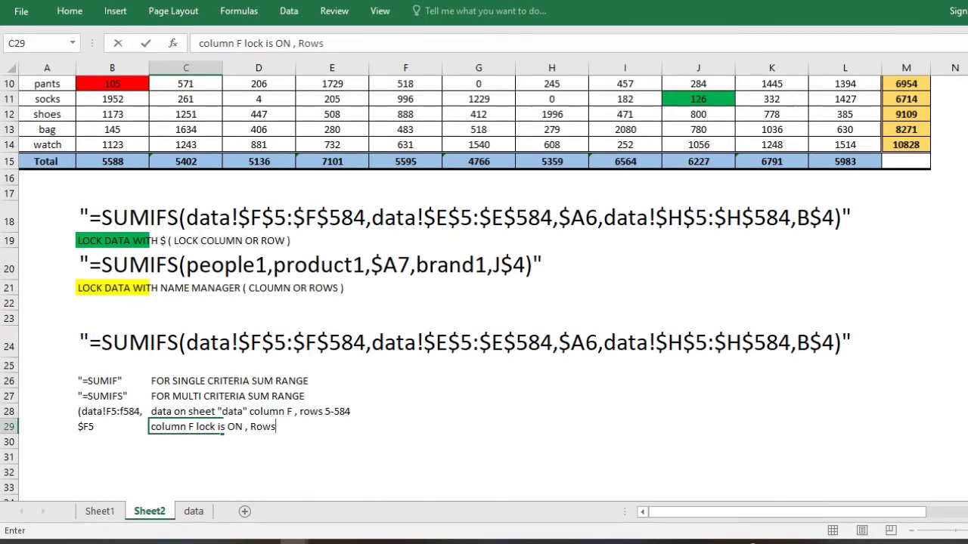
pyautogui.write('i')
pyautogui.write('s ')
pyautogui.write('OFF')
pyautogui.press('BackSpace')
pyautogui.press('BackSpace')
pyautogui.press('BackSpace')
pyautogui.press('BackSpace')
pyautogui.press('BackSpace')
pyautogui.press('BackSpace')
pyautogui.press('BackSpace')
pyautogui.write('lock is O')
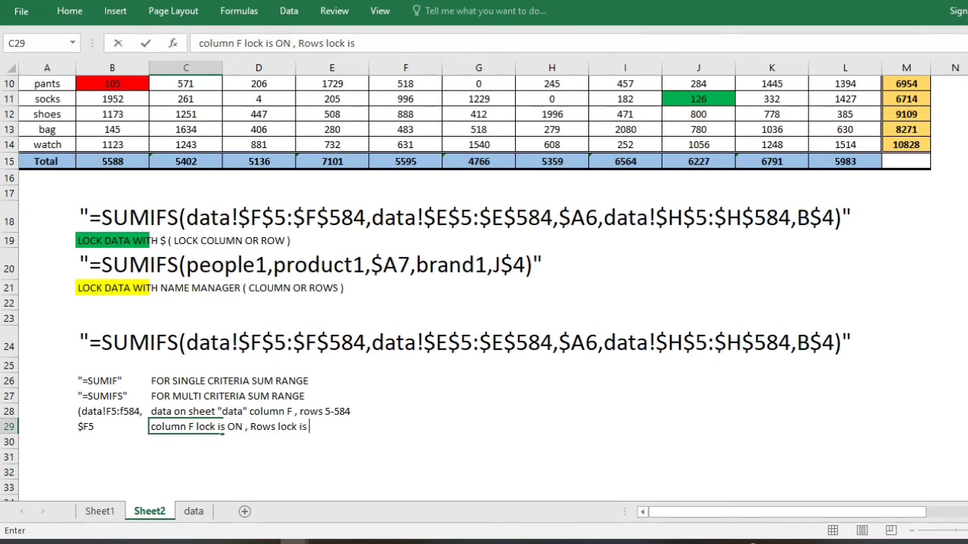
pyautogui.write('FF')
pyautogui.press('Return')
# Enter the reference example $F$5 in B30 and move to C30 for its explanation.
pyautogui.press('Left')
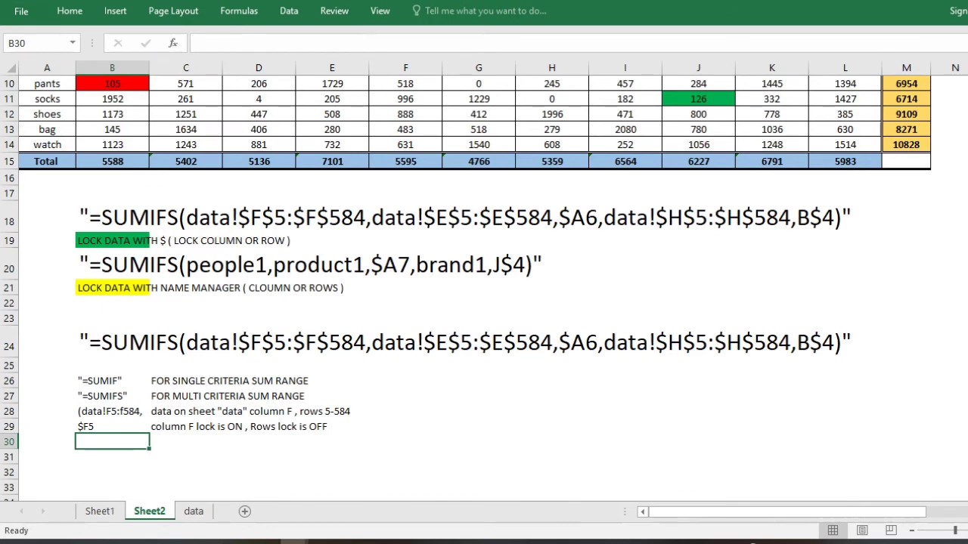
pyautogui.write('$F5')
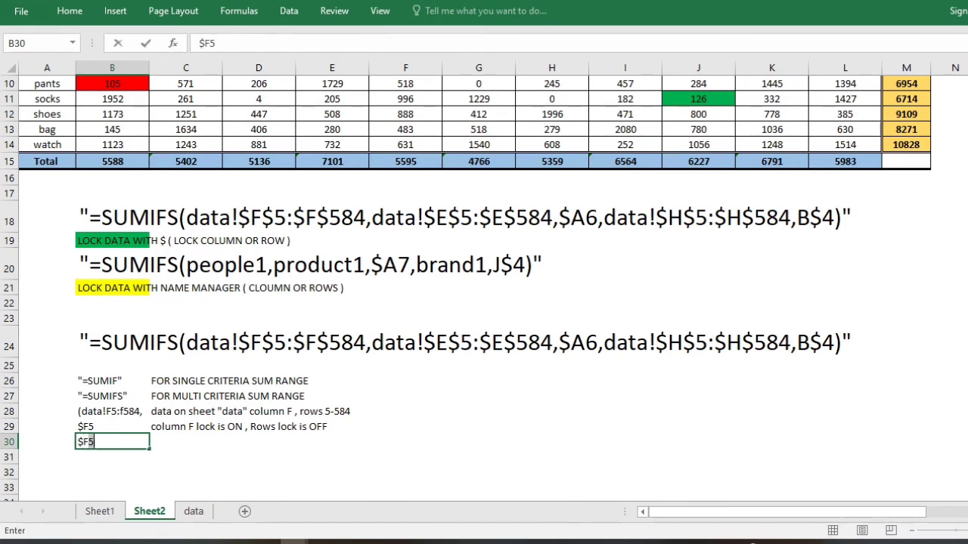
pyautogui.press('BackSpace')
pyautogui.write('$5')
pyautogui.press('Tab')
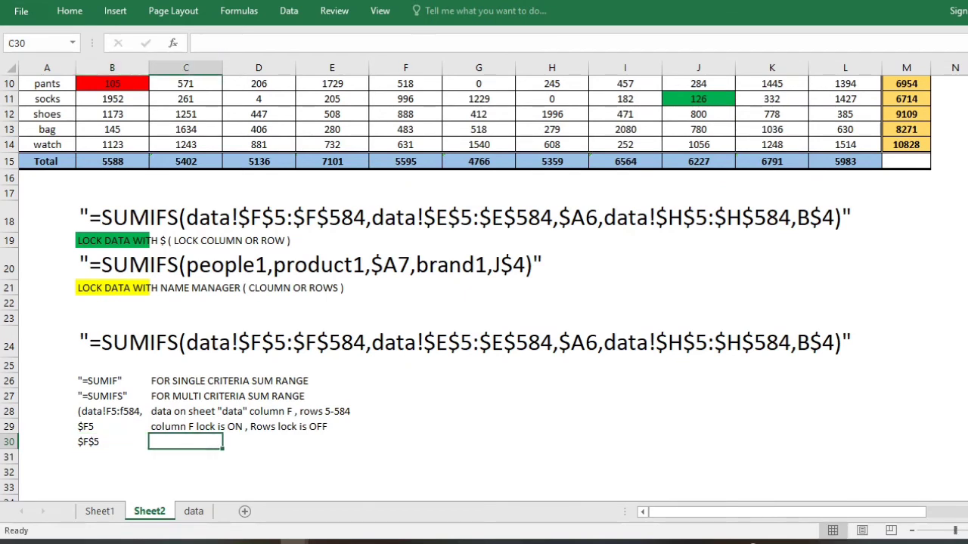
# Enter the explanation Column F and Rows 5 is LOCKED on in C30.
pyautogui.write('C')
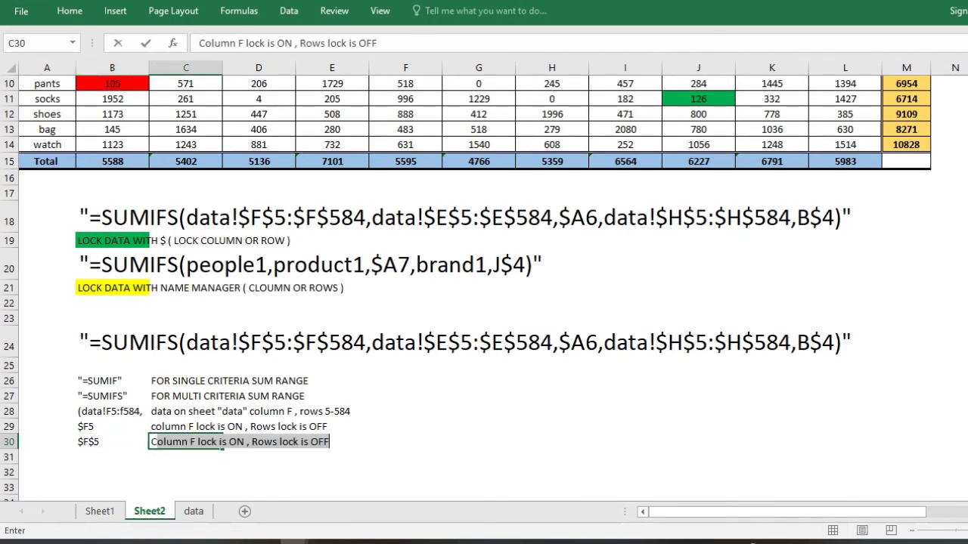
pyautogui.write('olumn F a')
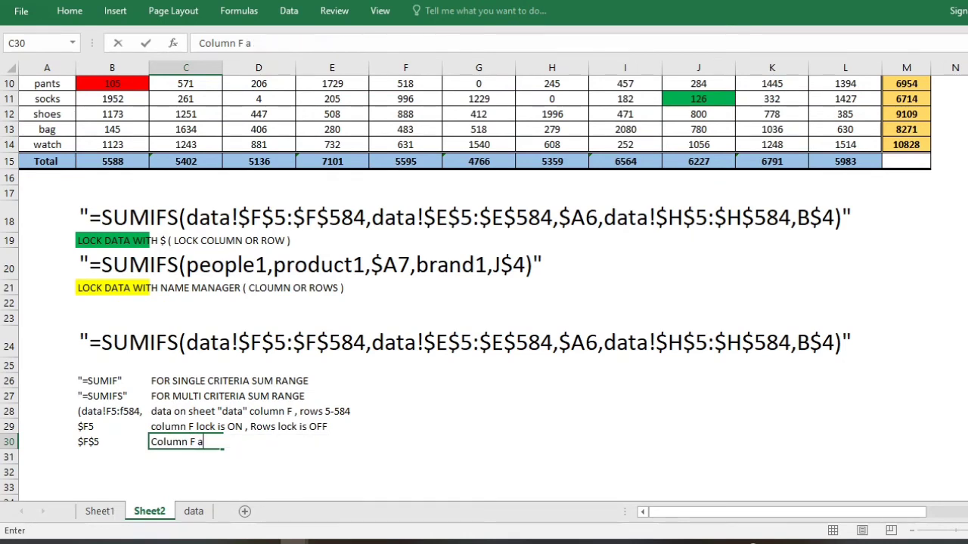
pyautogui.write('nd Rows 5')
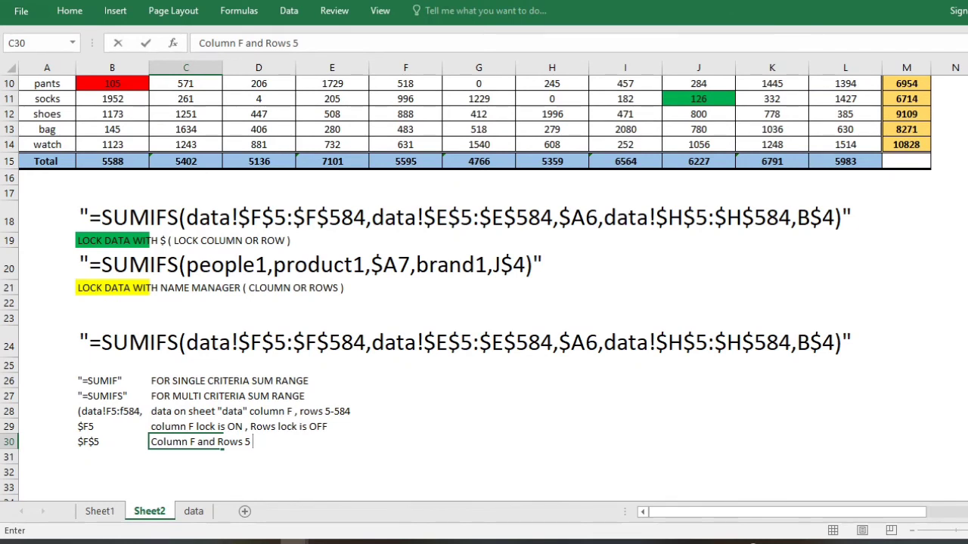
pyautogui.write('is LOCKED on')
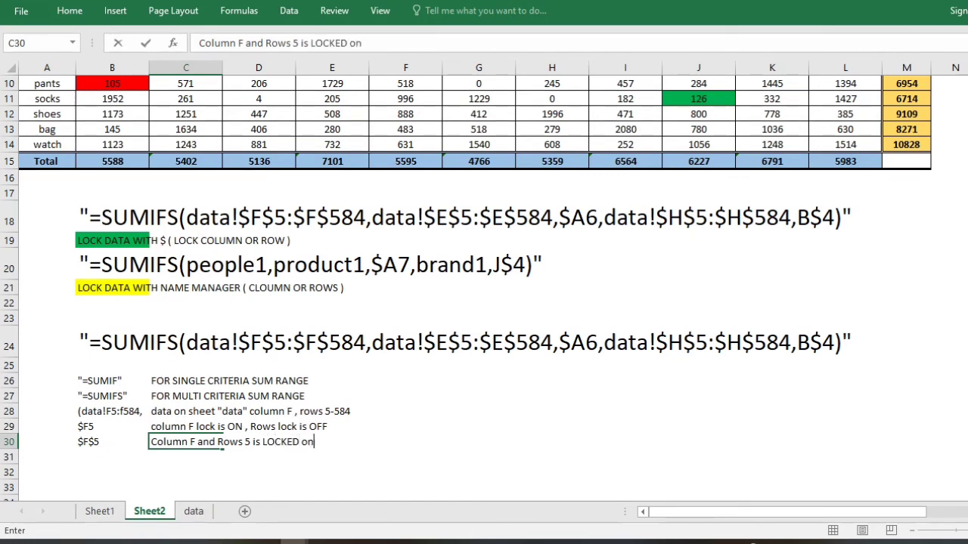
pyautogui.press('Left')
# Enter the reference example F$5 in B31 and move to C31 for its explanation.
pyautogui.press('Left')
pyautogui.press('Down')
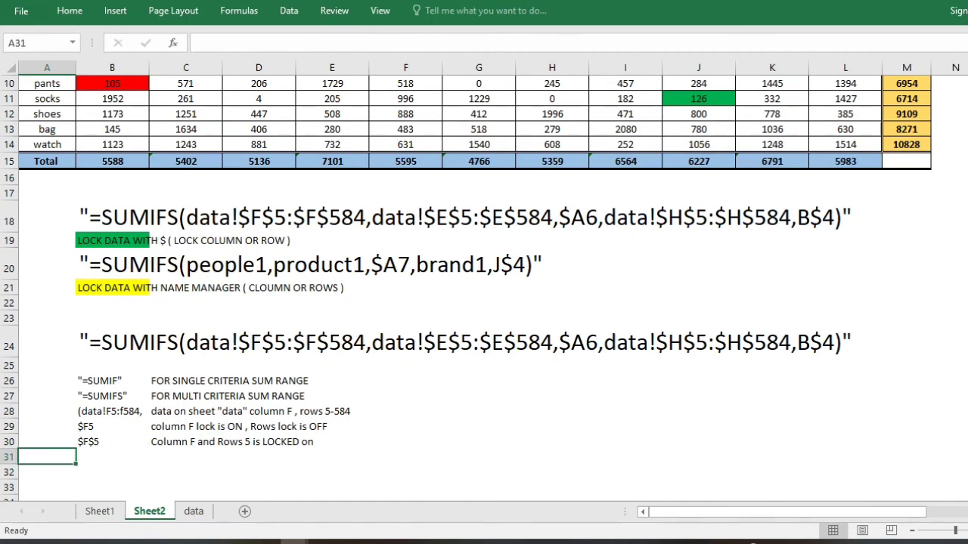
pyautogui.press('Right')
pyautogui.write('F')
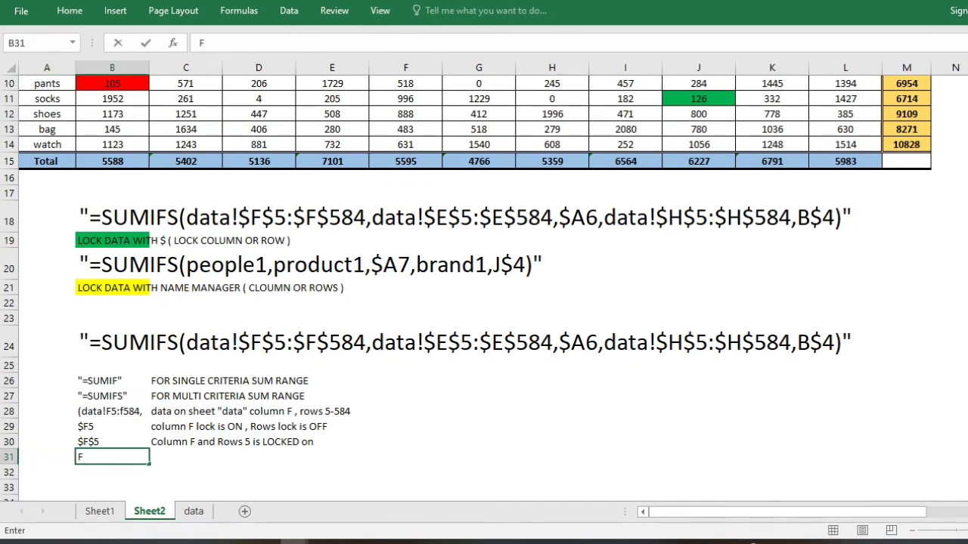
pyautogui.write('$%')
pyautogui.press('BackSpace')
pyautogui.write('5')
pyautogui.press('Tab')
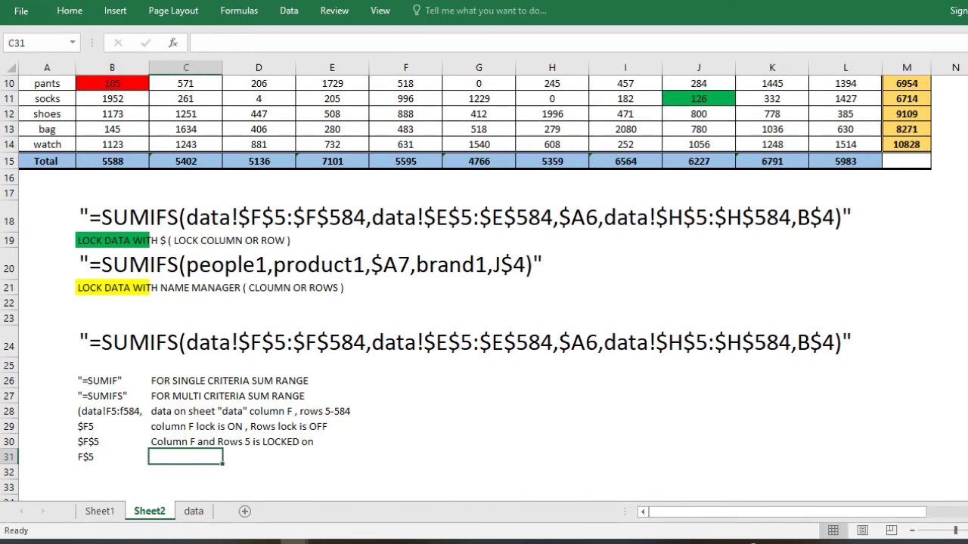
# Enter the explanation column f lock is OFF, row 5 lock is ON in C31.
pyautogui.write('column')
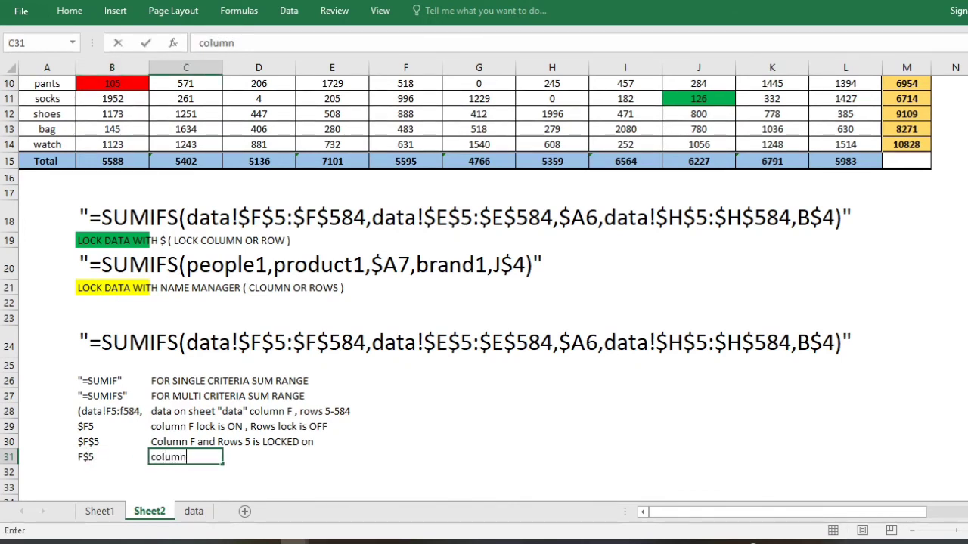
pyautogui.write(' f i')
pyautogui.press('BackSpace')
pyautogui.write('lock is')
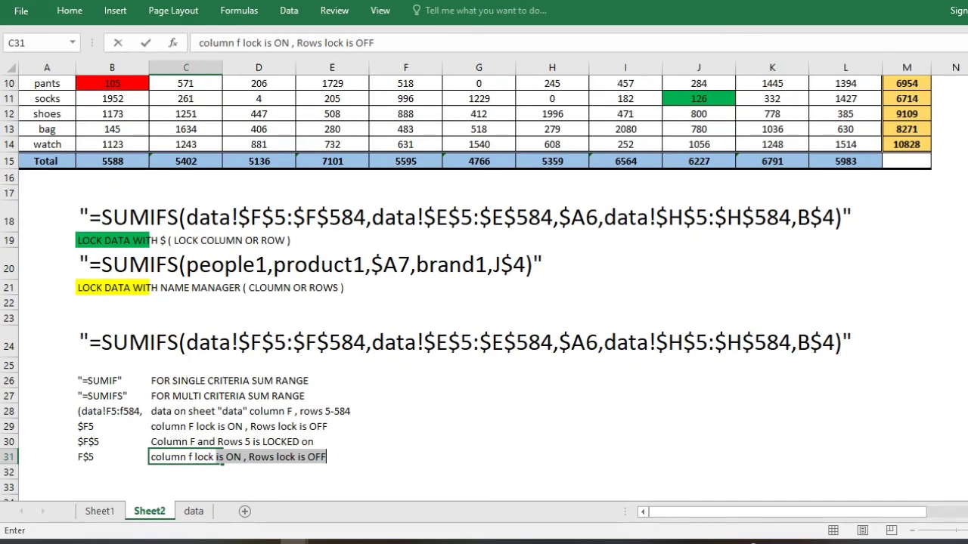
pyautogui.write('s')
pyautogui.press('BackSpace')
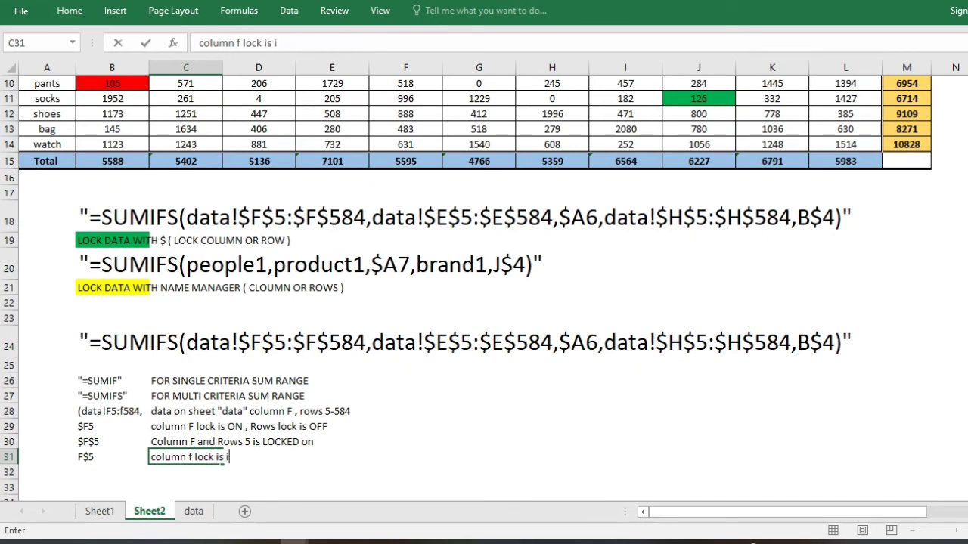
pyautogui.write('i\\OF')
pyautogui.press('BackSpace')
pyautogui.press('BackSpace')
pyautogui.press('BackSpace')
pyautogui.press('BackSpace')
pyautogui.press('BackSpace')
pyautogui.write('OFF, row')
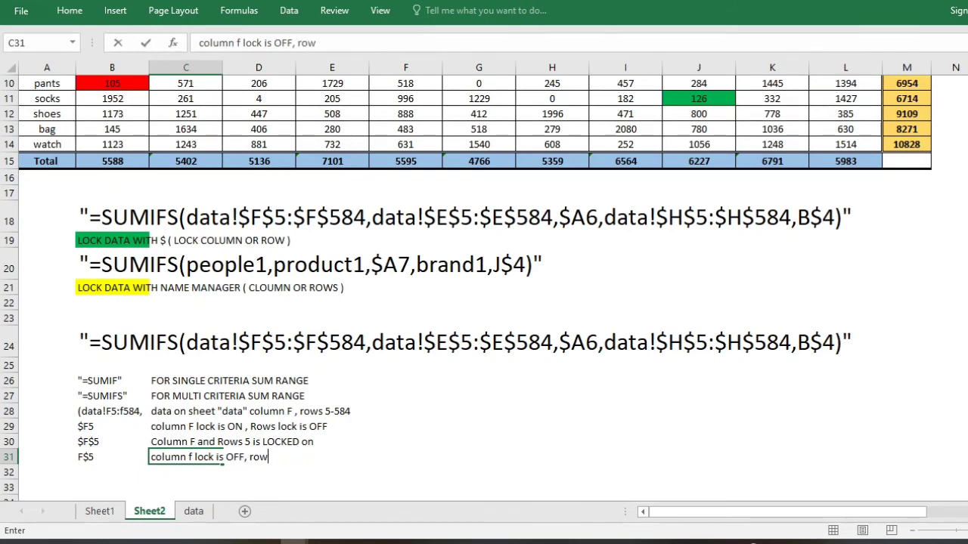
pyautogui.write(' 5 lock is ON')
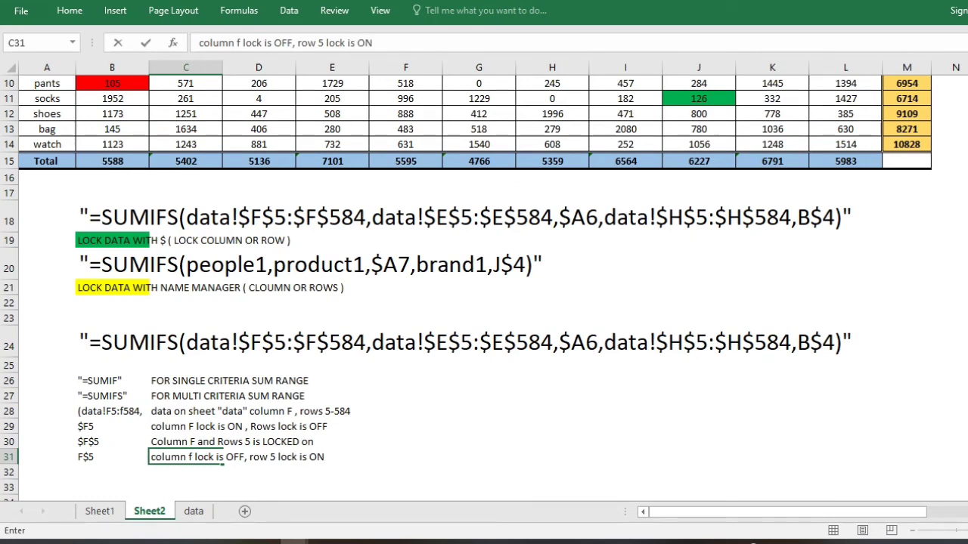
pyautogui.press('Left')
pyautogui.press('Up')
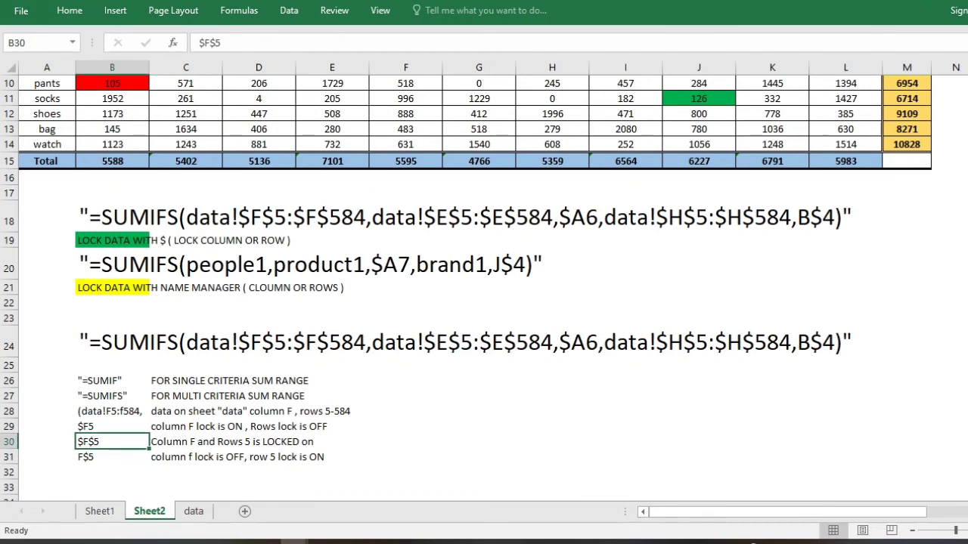
pyautogui.click(259, 442)
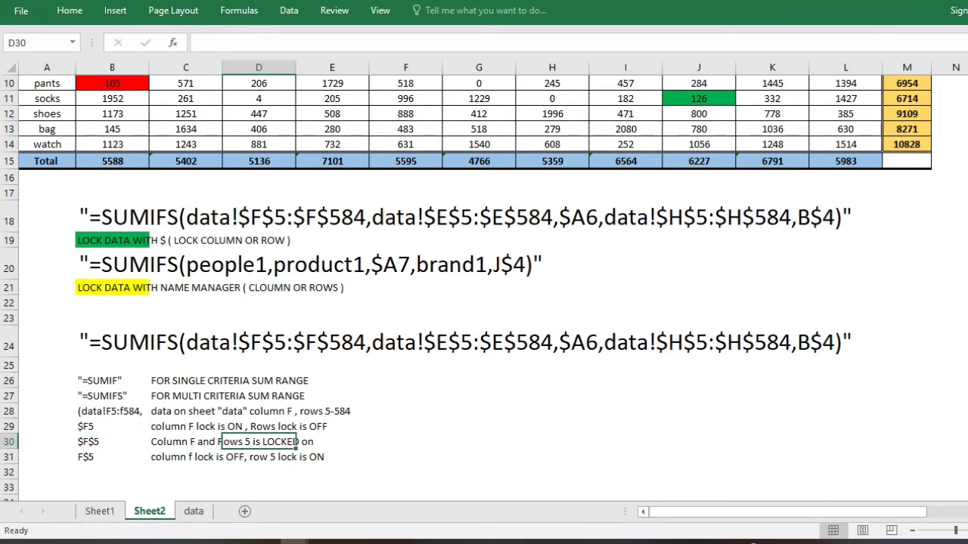
pyautogui.click(259, 457)
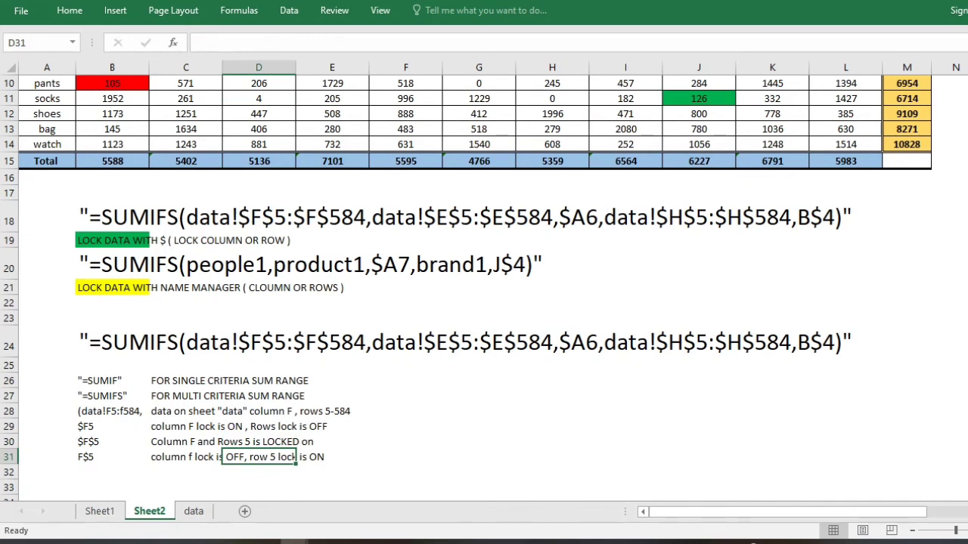
pyautogui.click(406, 457)
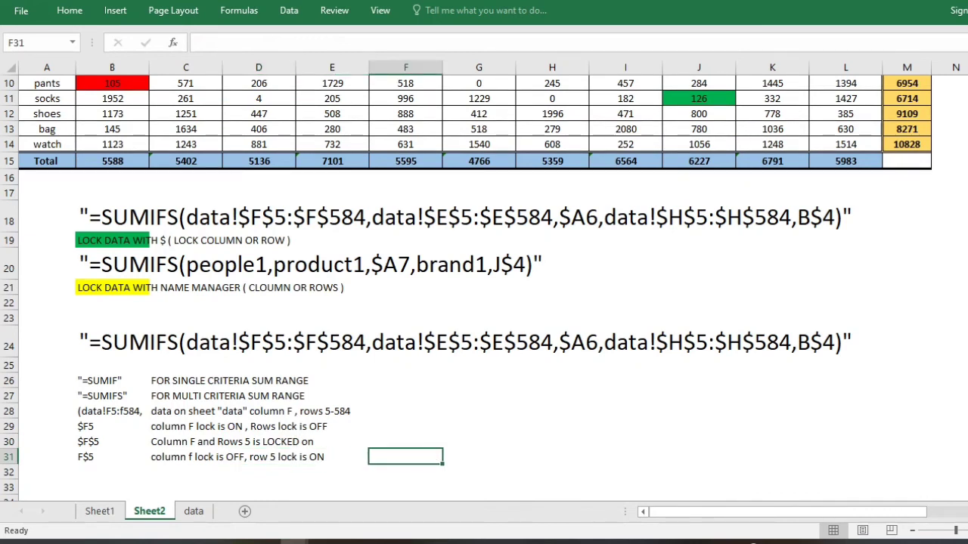
pyautogui.click(112, 472)
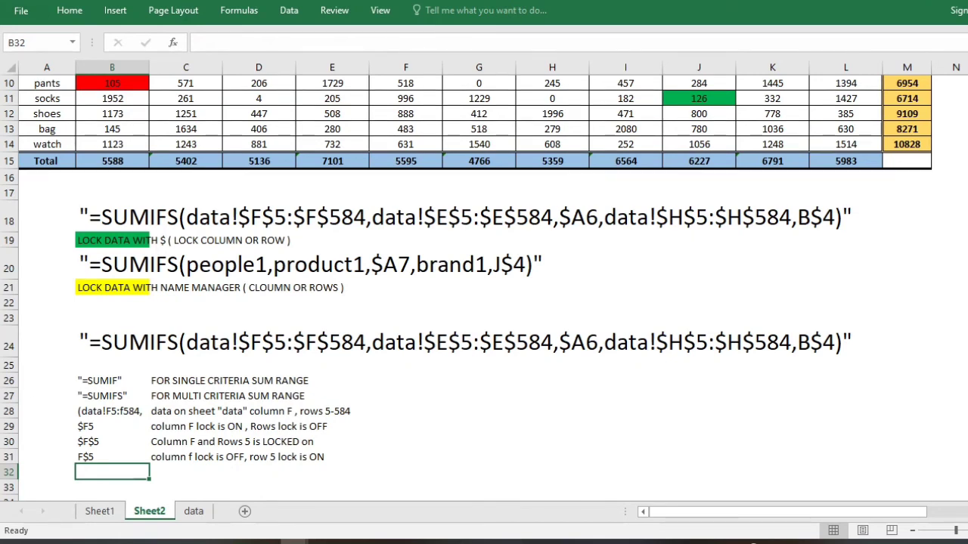
# Begin a note in F29 for the $F5 example with so, this is can run from F5 to F6,F7,F8.
pyautogui.press('Up')
pyautogui.press('Up')
pyautogui.press('Up')
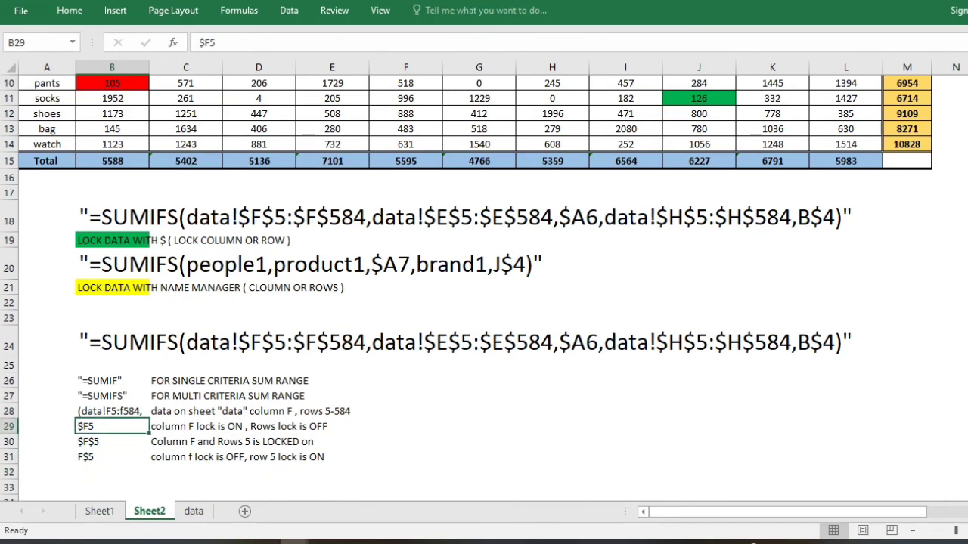
pyautogui.press('Right')
pyautogui.press('Right')
pyautogui.press('Right')
pyautogui.press('Right')
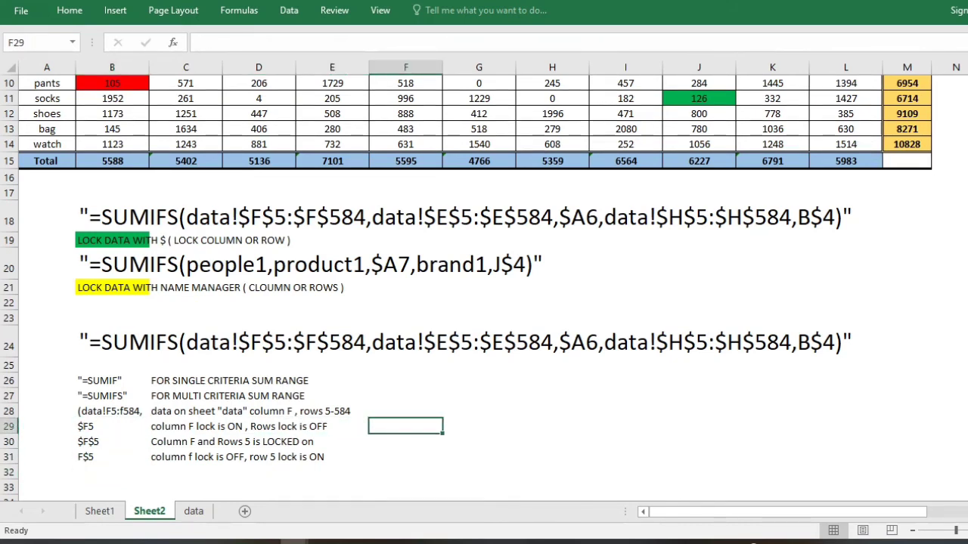
pyautogui.write('so,')
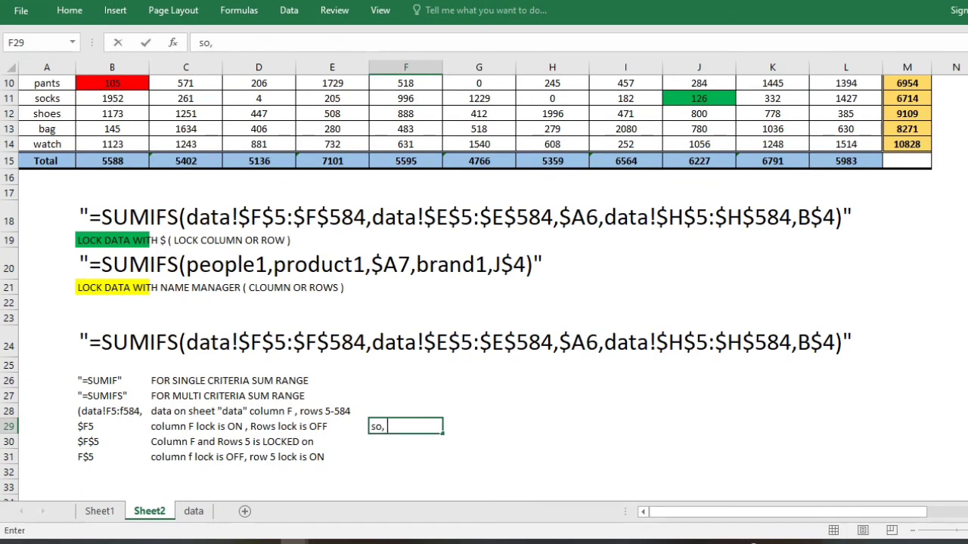
pyautogui.write(' this is can')
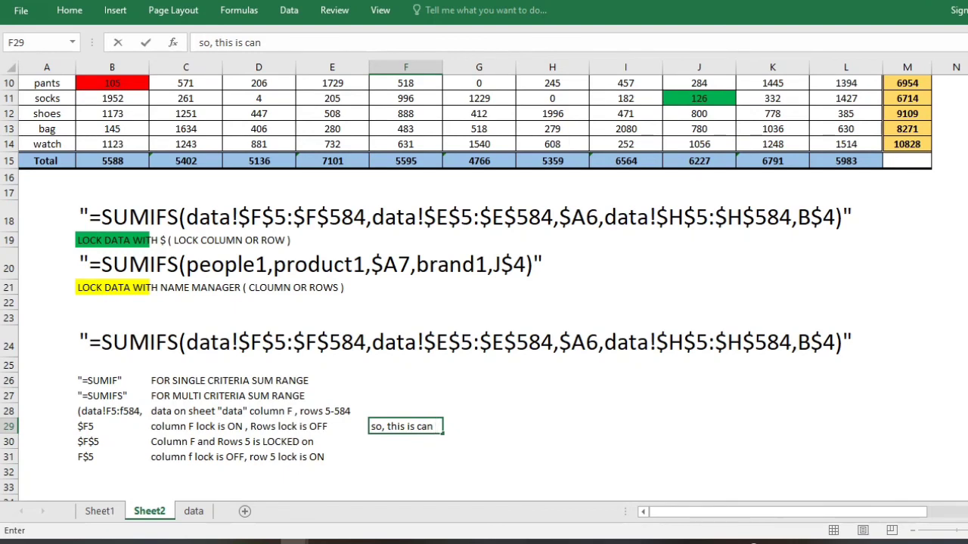
pyautogui.write('run from f5')
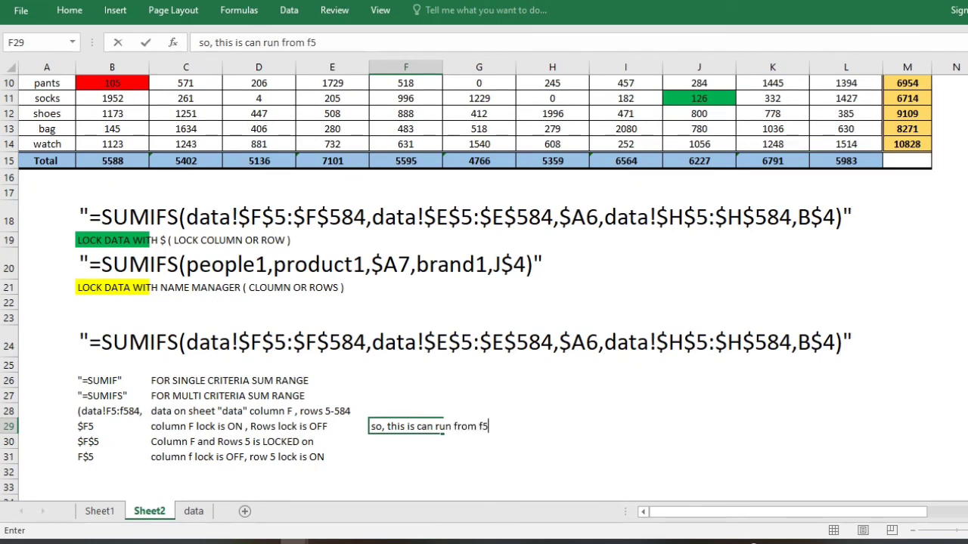
pyautogui.write(' to f')
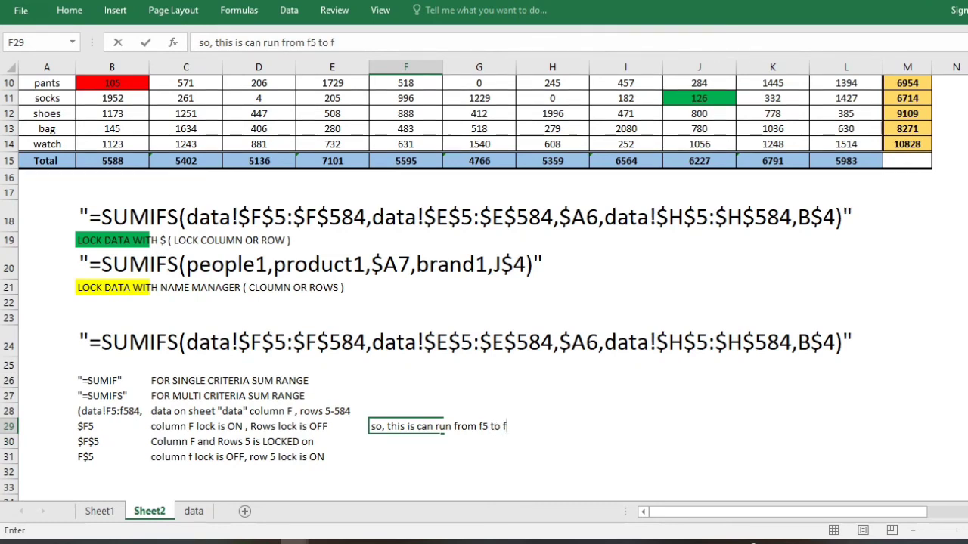
pyautogui.press('BackSpace')
pyautogui.press('BackSpace')
pyautogui.press('BackSpace')
pyautogui.press('BackSpace')
pyautogui.press('BackSpace')
pyautogui.press('BackSpace')
pyautogui.press('BackSpace')
pyautogui.write('F%')
pyautogui.write('5')
pyautogui.press('BackSpace')
pyautogui.press('BackSpace')
pyautogui.write('5 to ')
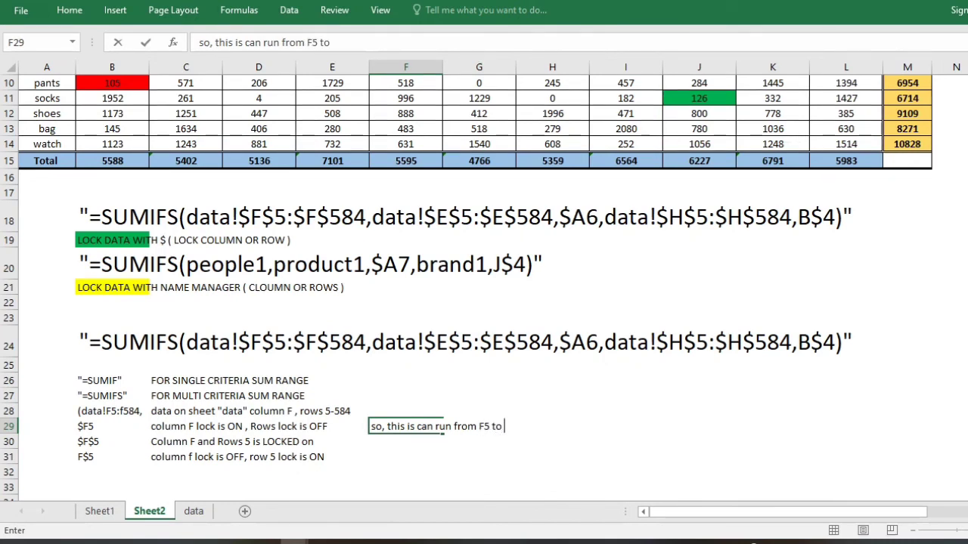
pyautogui.write('F6')
pyautogui.press('BackSpace')
pyautogui.press('BackSpace')
pyautogui.write('F6')
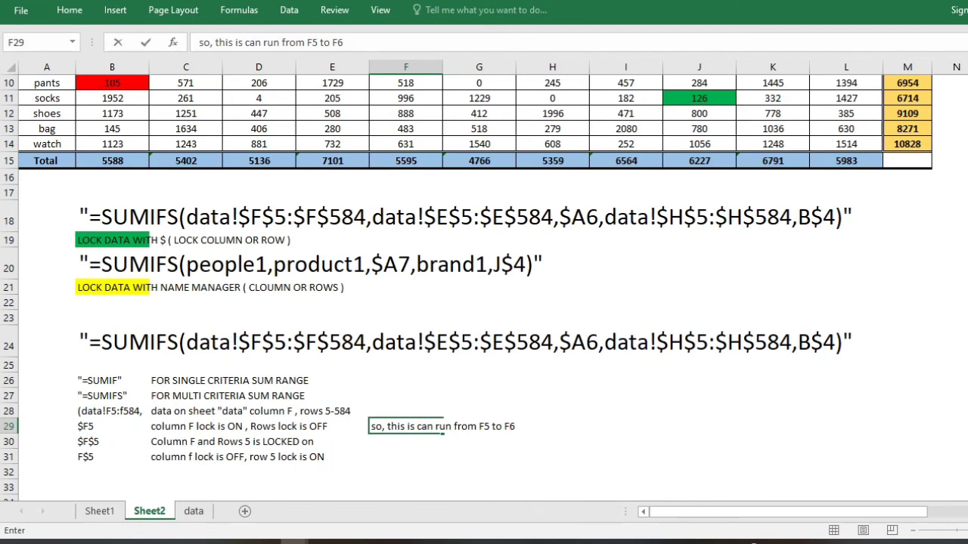
pyautogui.write(',F7,F8 ETC')
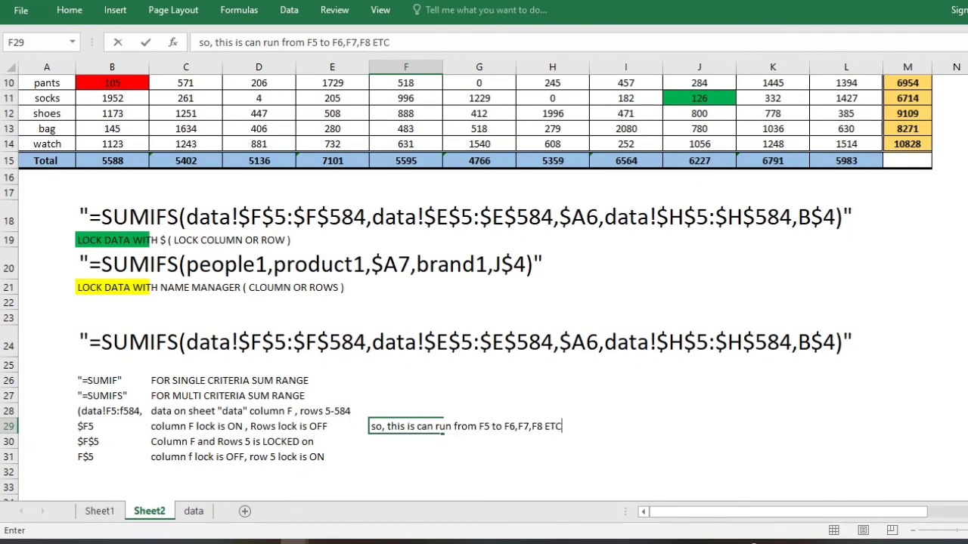
# Complete the F29 note with etc. BUT CAN'T RUN TO OTHER COLUMN after the F6,F7,F8 list.
pyautogui.press('BackSpace')
pyautogui.press('BackSpace')
pyautogui.press('BackSpace')
pyautogui.write('etc. N')
pyautogui.press('BackSpace')
pyautogui.write('BUT')
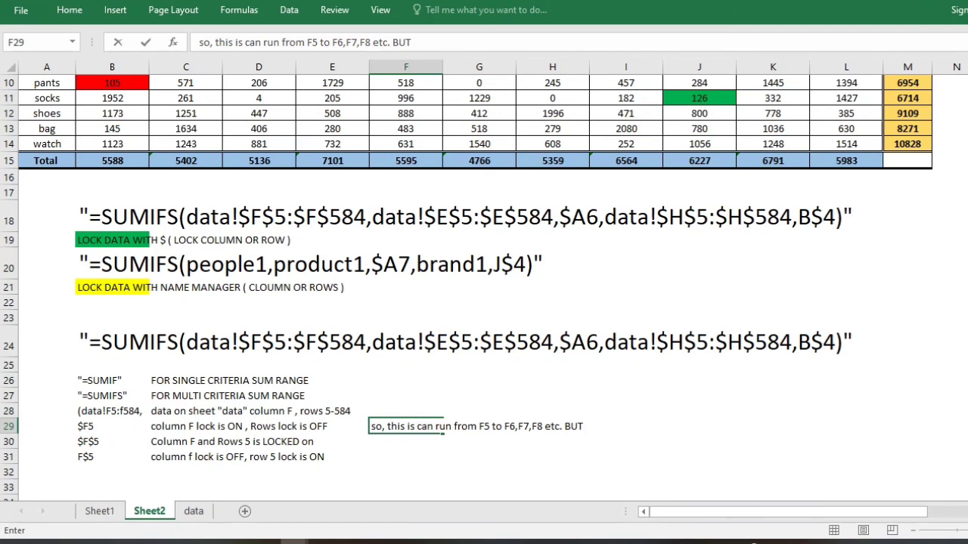
pyautogui.write(' N')
pyautogui.press('BackSpace')
pyautogui.write("CAN'T RUN ")
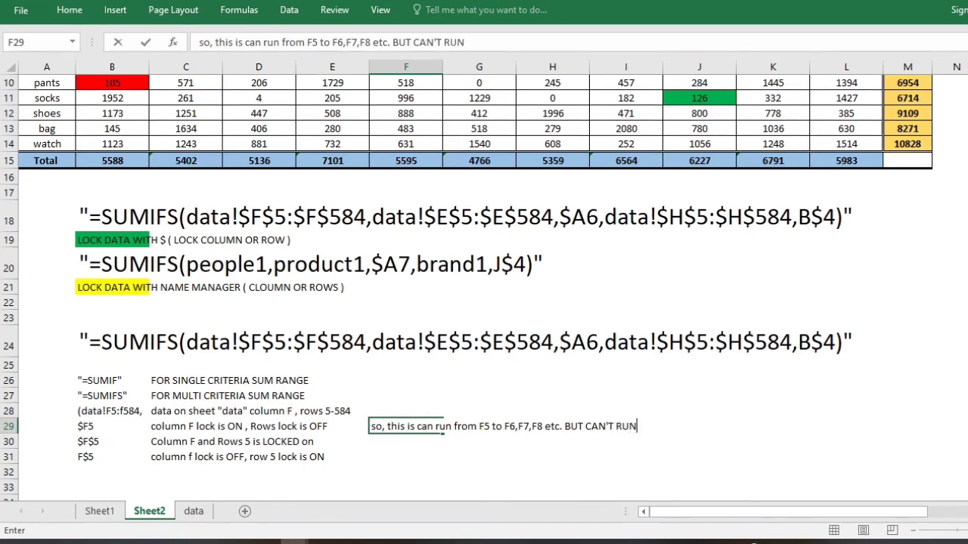
pyautogui.write('TO OTHER COLUMN')
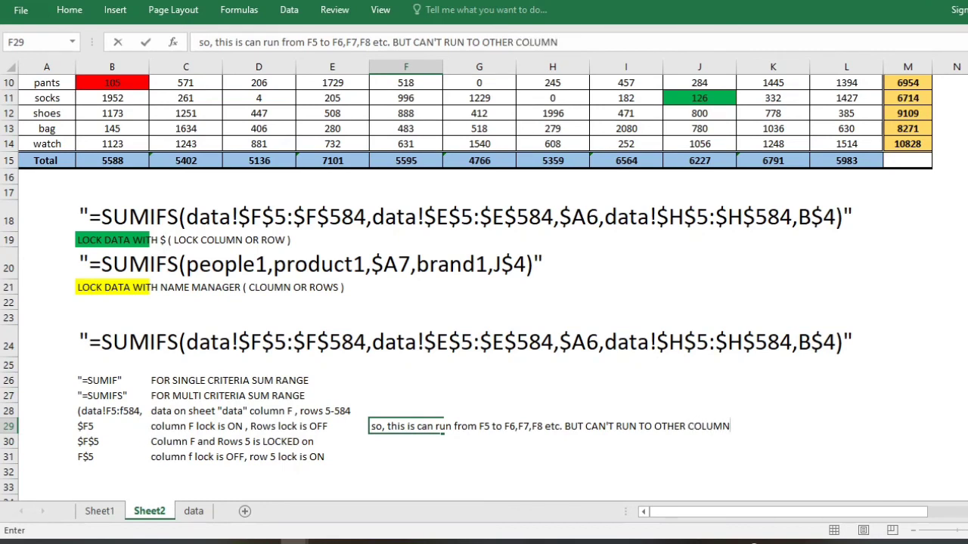
pyautogui.press('Return')
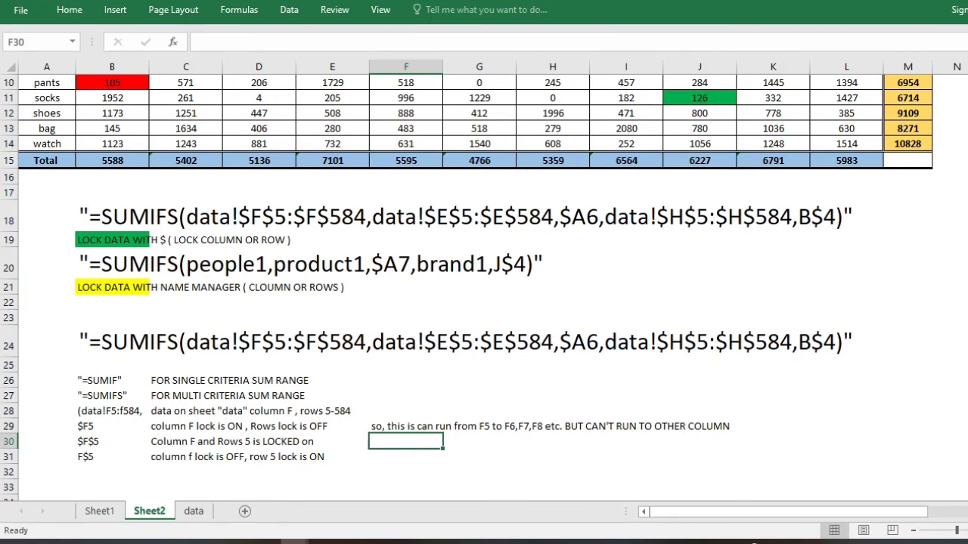
# Enter the note THIS LOCK COLUMN AND ROW F5 in F30 for the $F$5 example.
pyautogui.write('THIS')
pyautogui.press('BackSpace')
pyautogui.press('BackSpace')
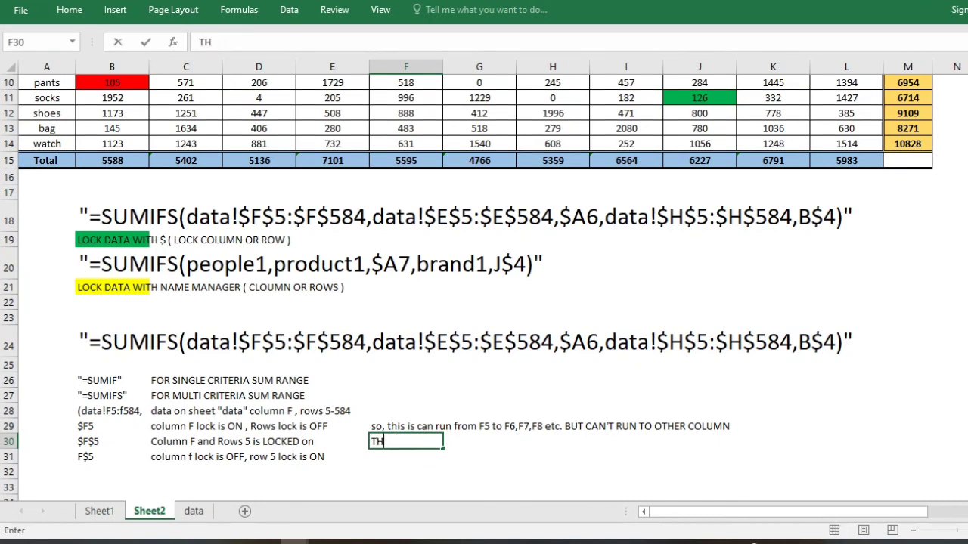
pyautogui.write('IS LOCK ')
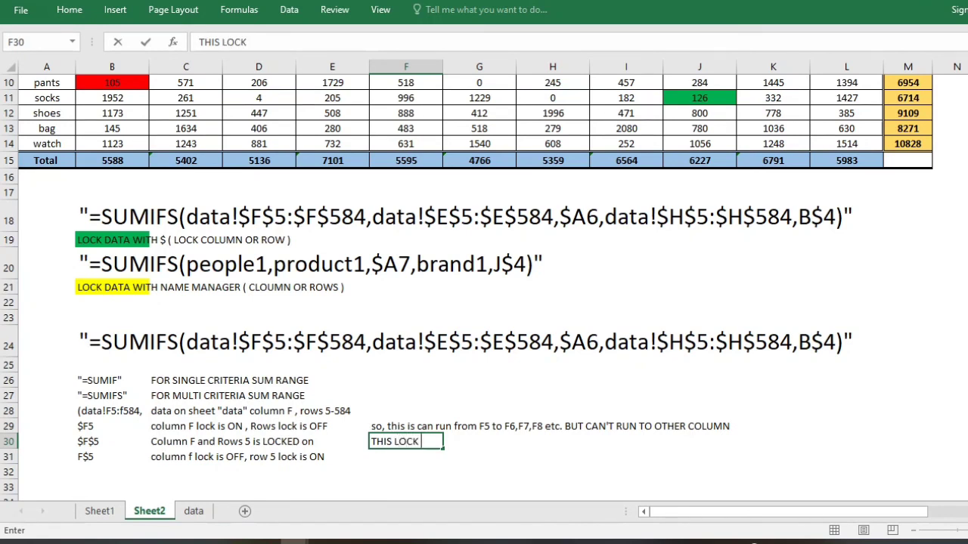
pyautogui.write('COLUMN AN')
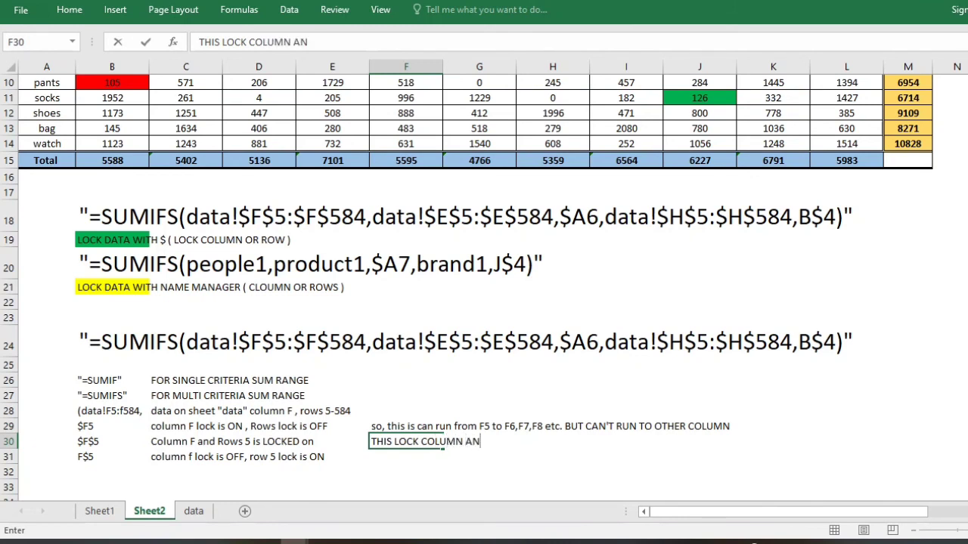
pyautogui.write('D ROW F5')
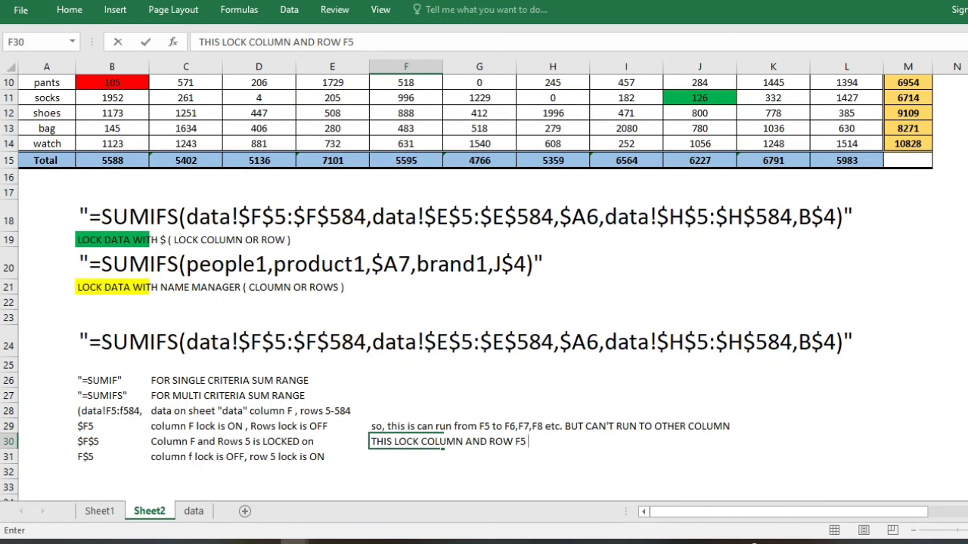
pyautogui.write(' : TO')
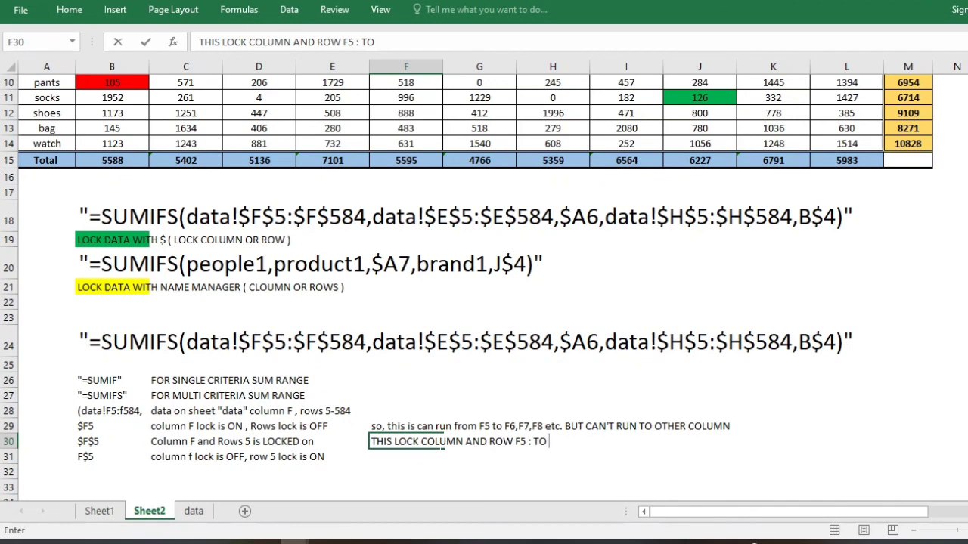
pyautogui.write('F')
pyautogui.press('BackSpace')
pyautogui.press('BackSpace')
pyautogui.press('BackSpace')
pyautogui.press('BackSpace')
pyautogui.press('BackSpace')
pyautogui.press('BackSpace')
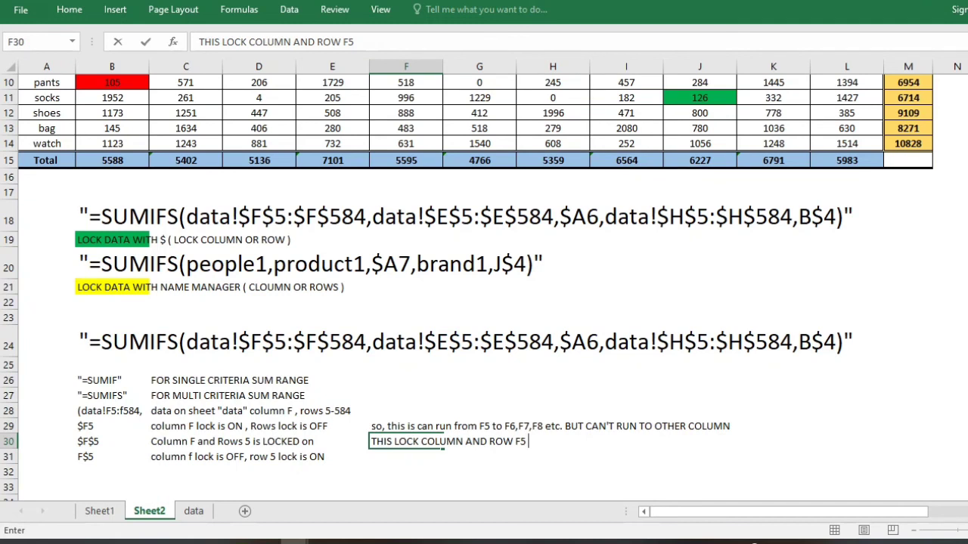
pyautogui.press('Return')
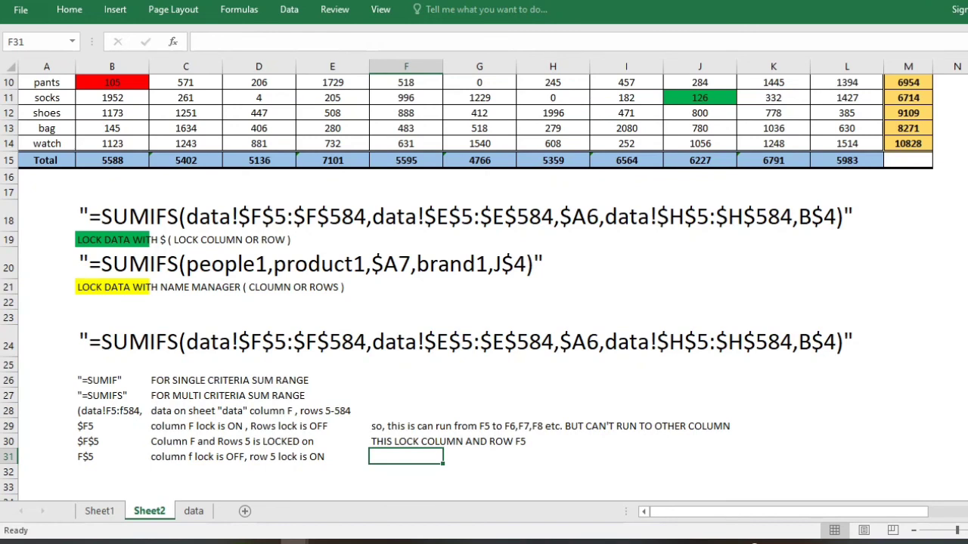
# Enter the note THIS CAN RUN FROM F5 TO G5,H5,I5,J5 etc BUT CANT RUN TO F6,F7,F8 ... in F31.
pyautogui.write('THIS CAN')
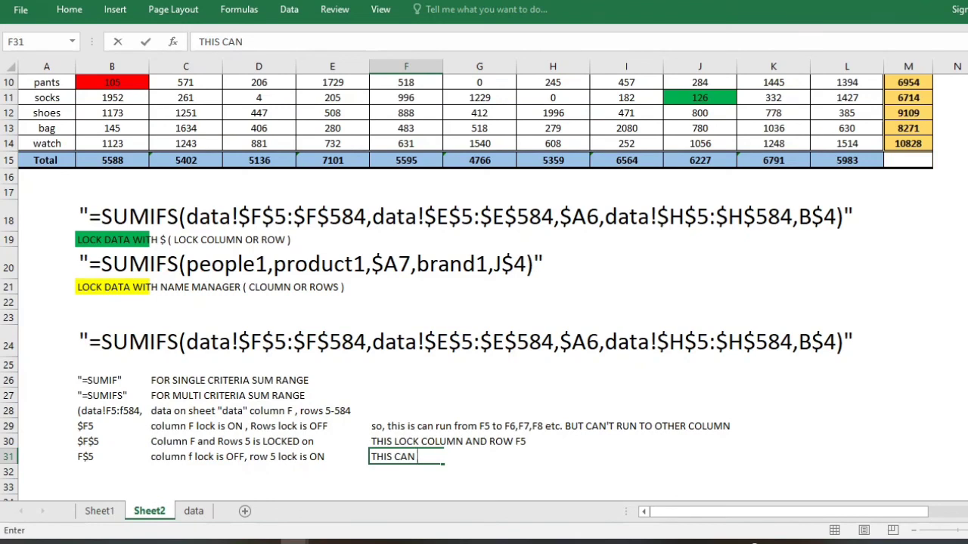
pyautogui.write('RUN FROM ')
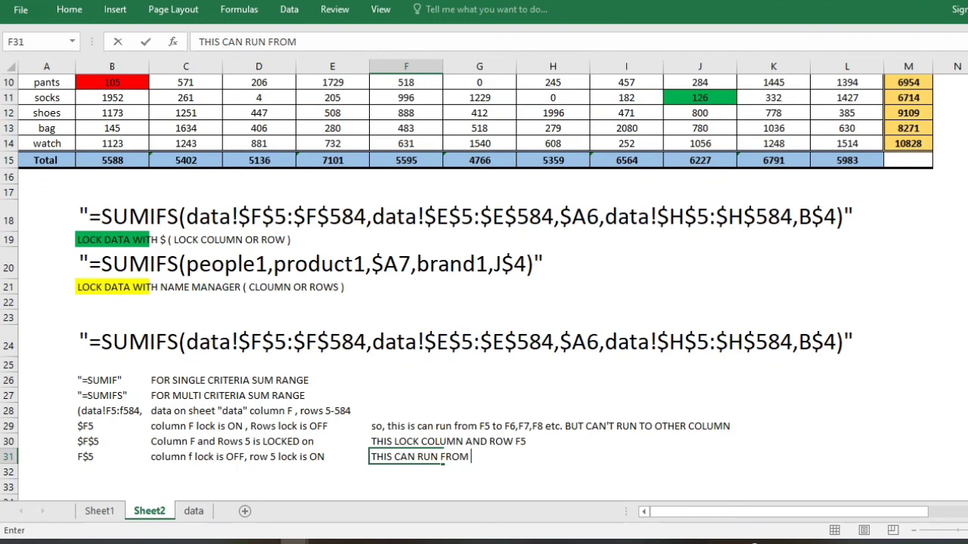
pyautogui.write('F5 TO G5,')
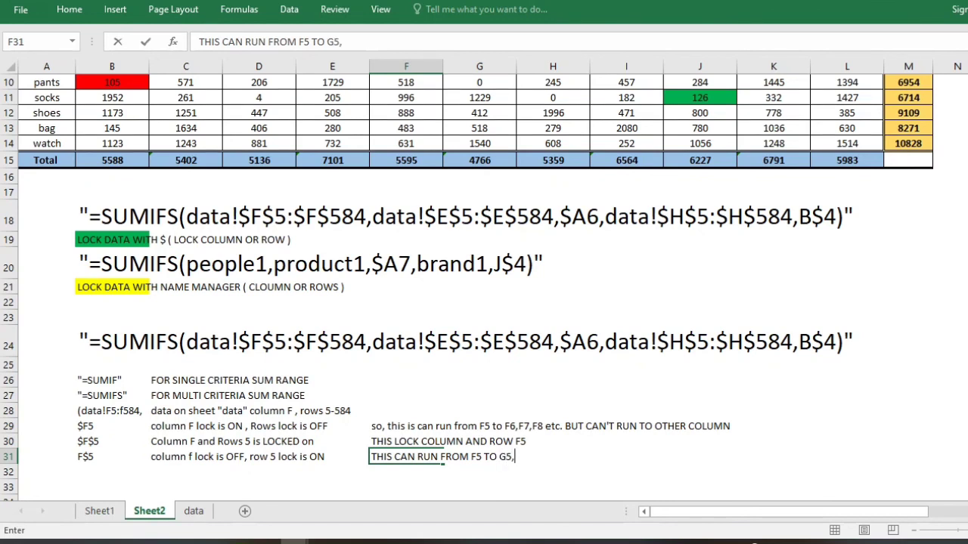
pyautogui.write('H5,I5,J5')
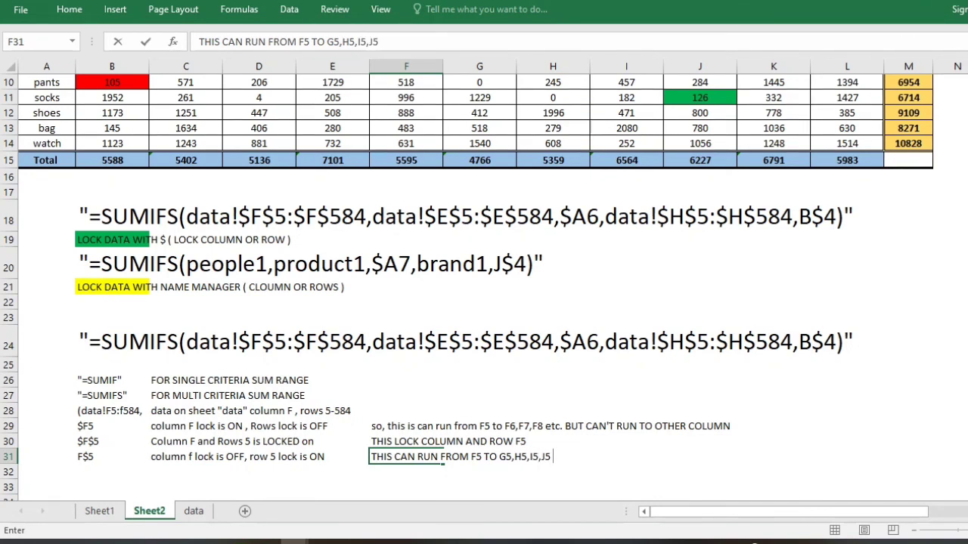
pyautogui.write(' etc BUT CANT')
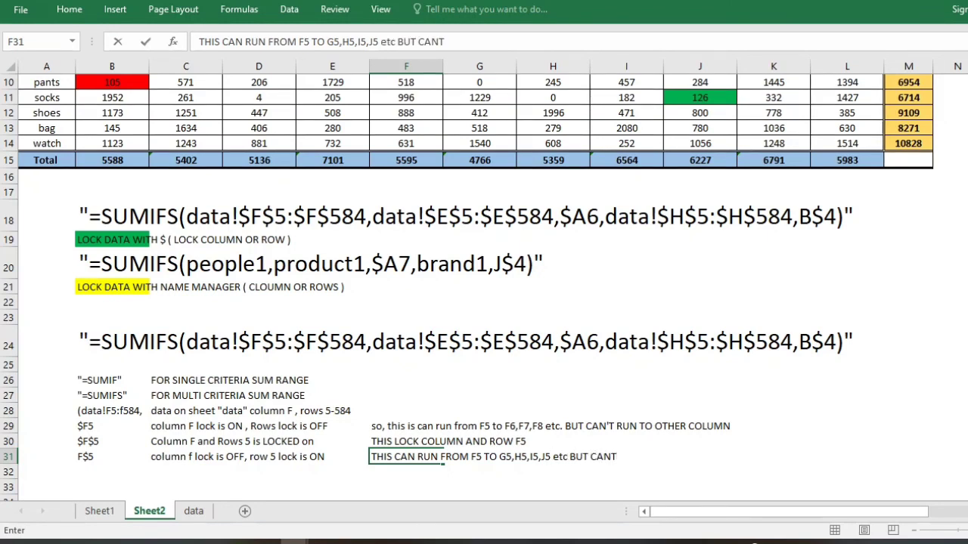
pyautogui.write(' RUN TO')
pyautogui.write(' F5')
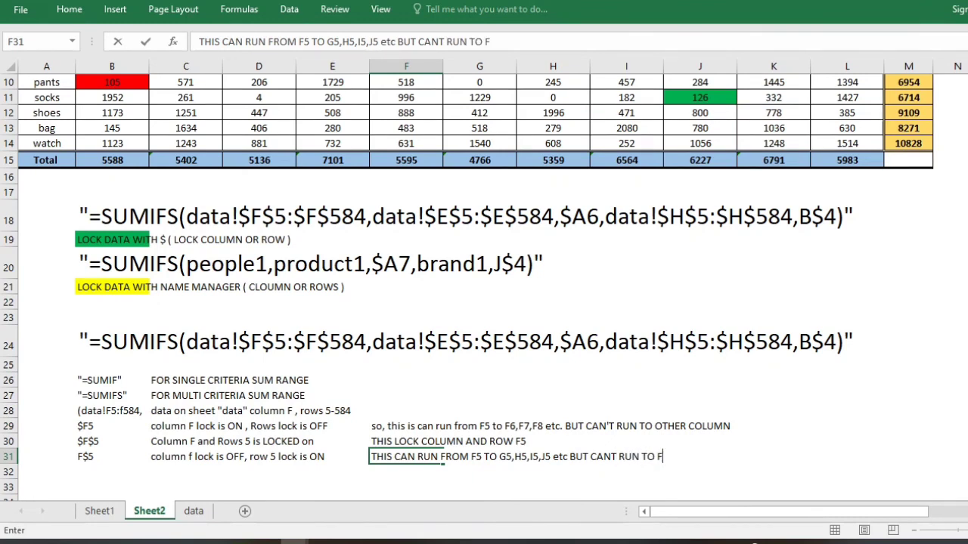
pyautogui.press('BackSpace')
pyautogui.write('6,F7,F8')
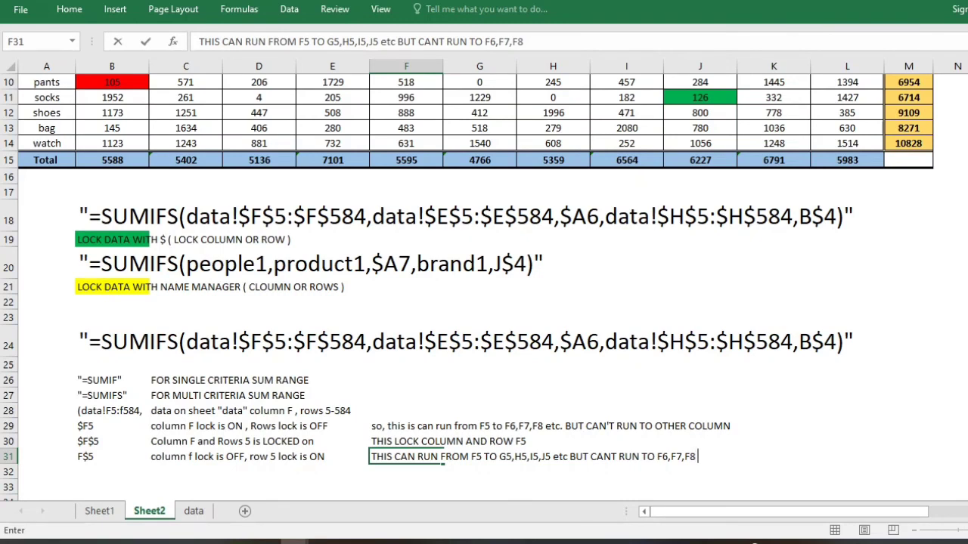
pyautogui.write(' ...')
pyautogui.press('Tab')
pyautogui.press('Down')
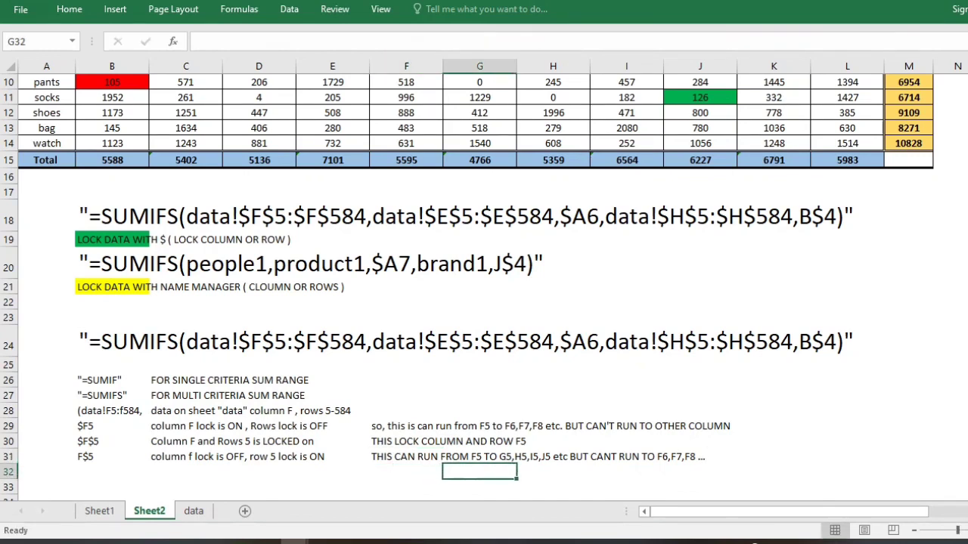